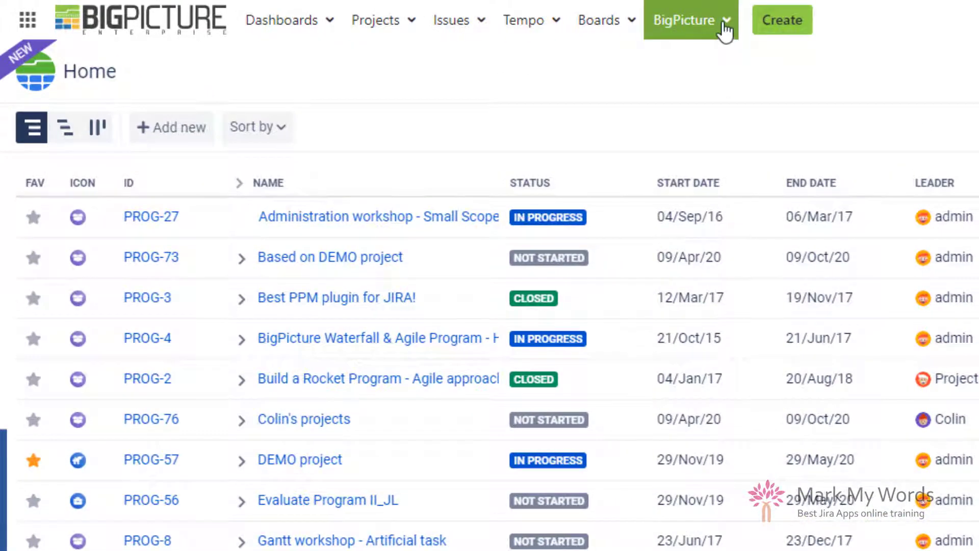
- Examine the BigPicture navigation options and look through the list of programs on the Home overview
{"action": "left_click", "coordinate": [725, 32]}
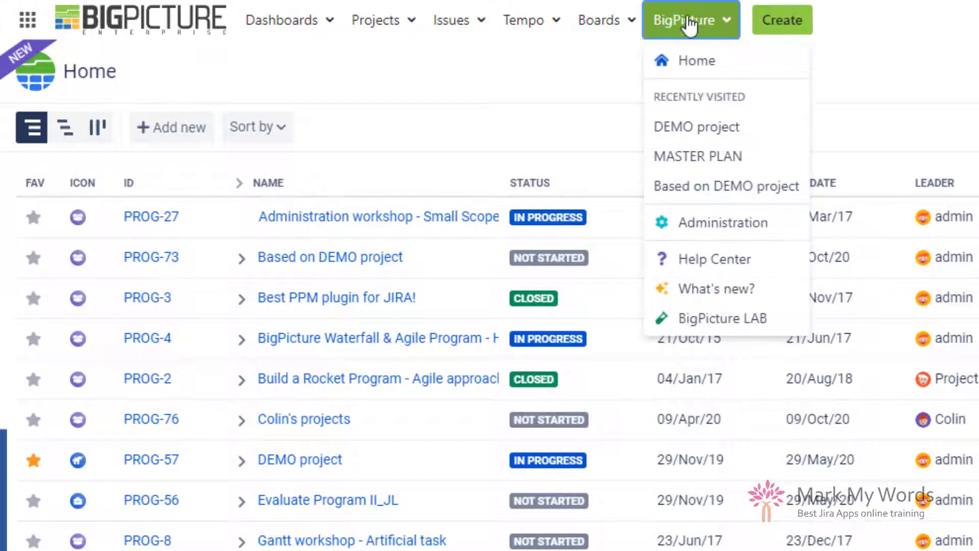
{"action": "left_click", "coordinate": [589, 23]}
{"action": "mouse_move", "coordinate": [699, 27]}
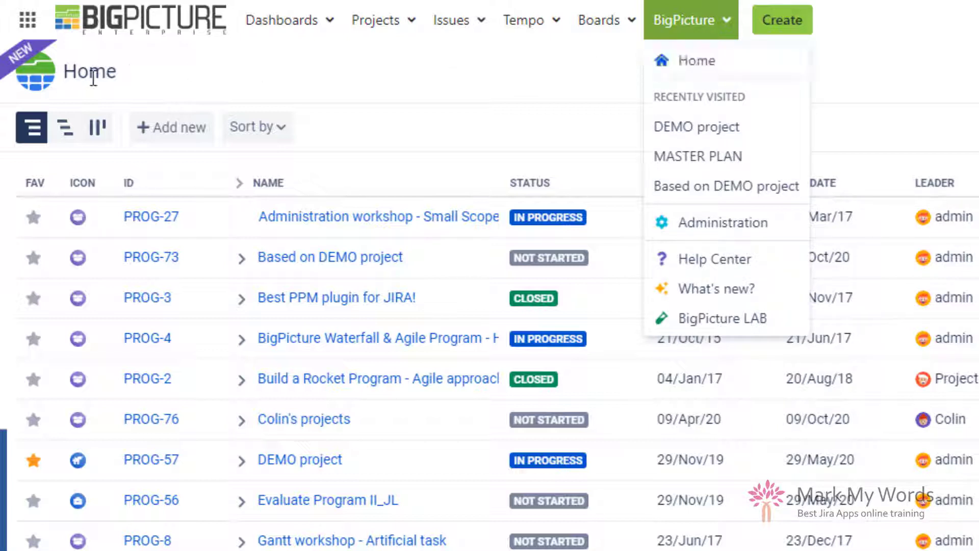
{"action": "left_click", "coordinate": [899, 27]}
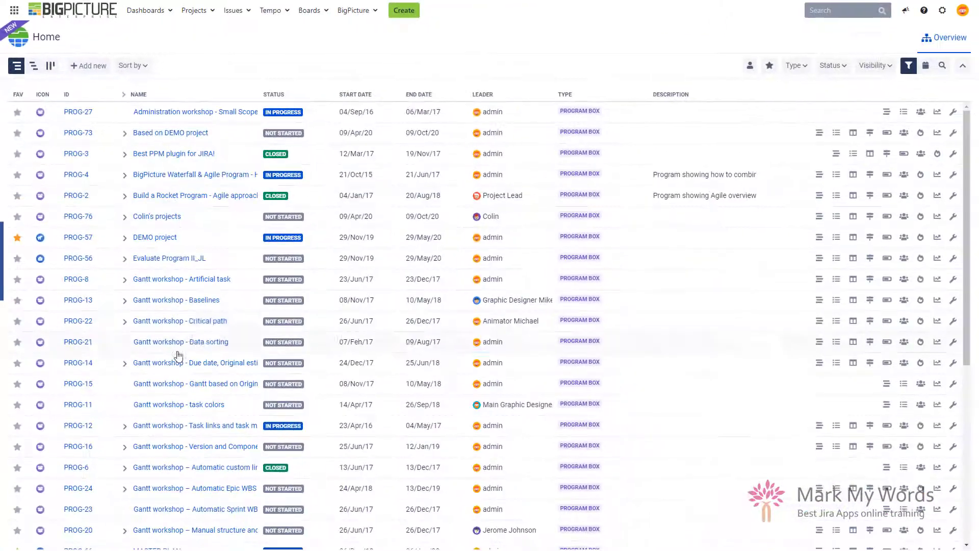
{"action": "scroll", "coordinate": [178, 356], "scroll_direction": "down", "scroll_amount": 6}
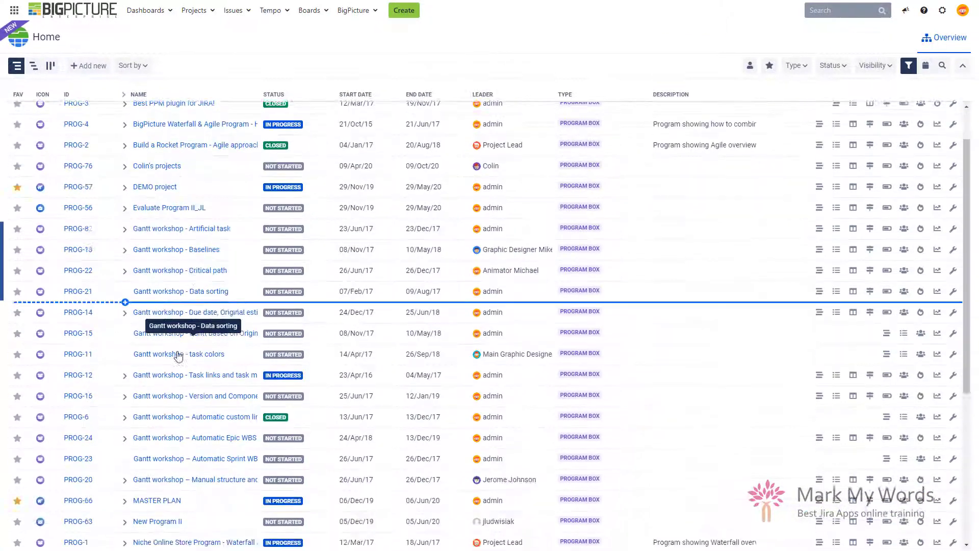
{"action": "scroll", "coordinate": [178, 357], "scroll_direction": "up", "scroll_amount": 4}
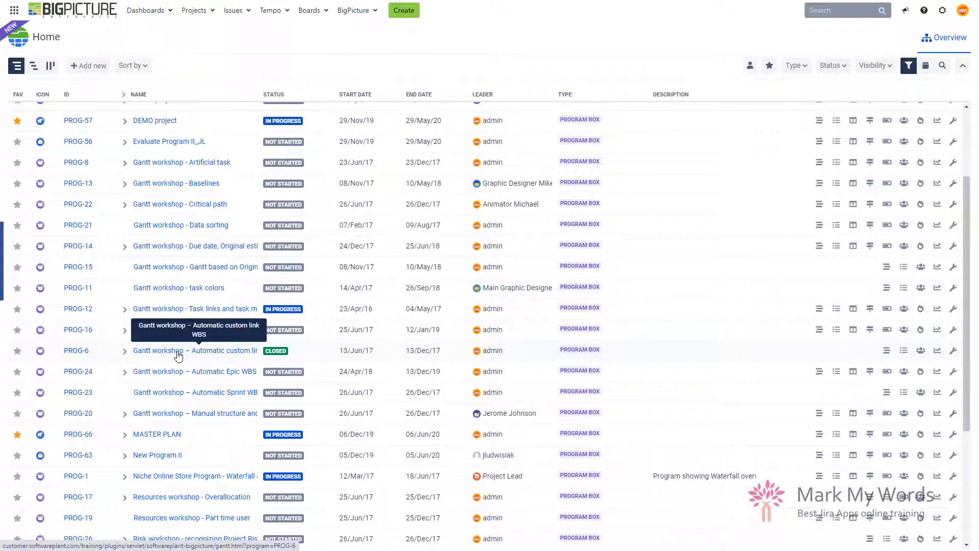
{"action": "left_click", "coordinate": [374, 10]}
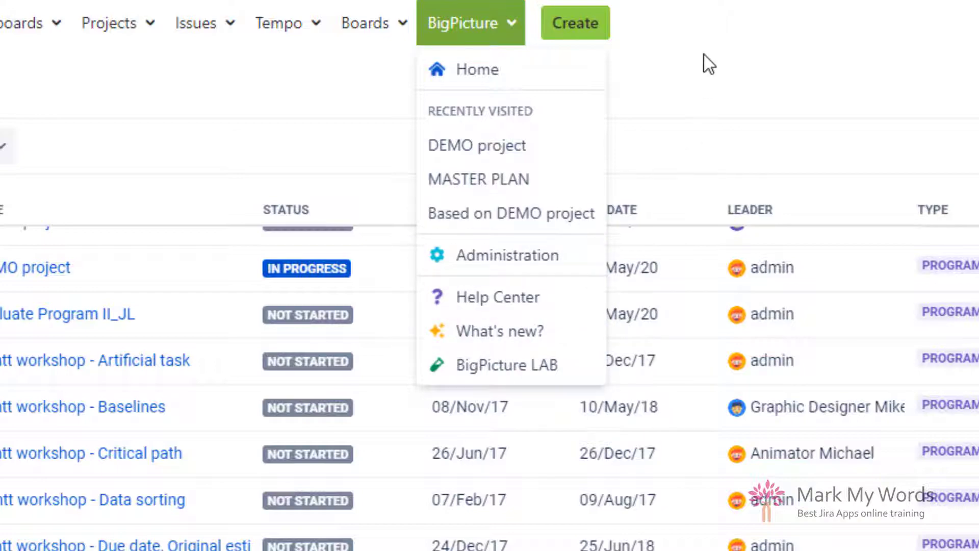
{"action": "left_click", "coordinate": [704, 41]}
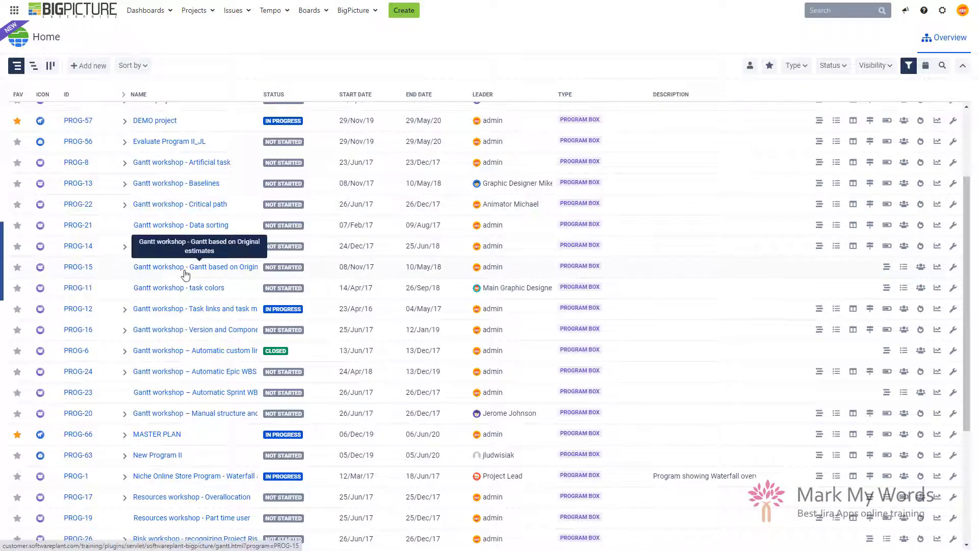
{"action": "scroll", "coordinate": [185, 275], "scroll_direction": "up", "scroll_amount": 3}
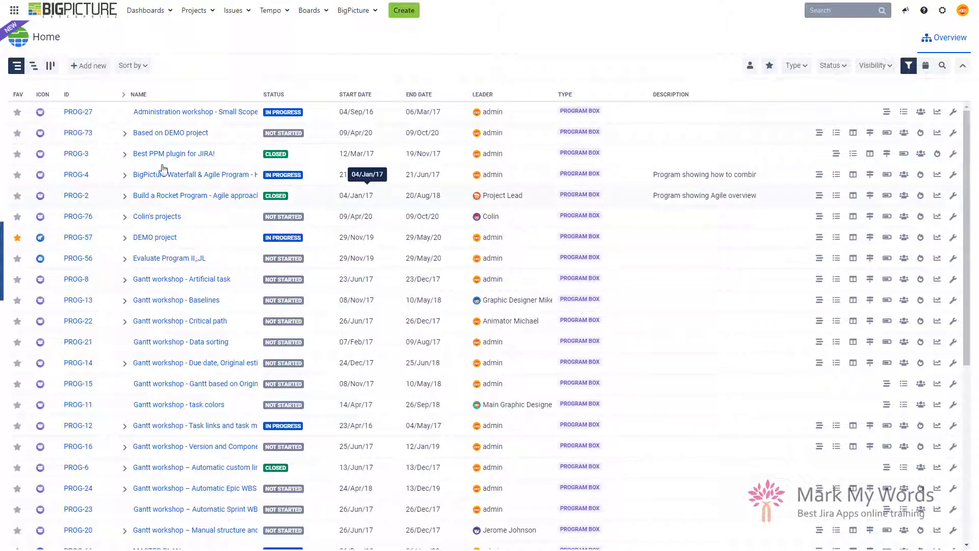
- Show the Home overview as a Gantt timeline and collapse all programs to their top level
{"action": "left_click", "coordinate": [33, 66]}
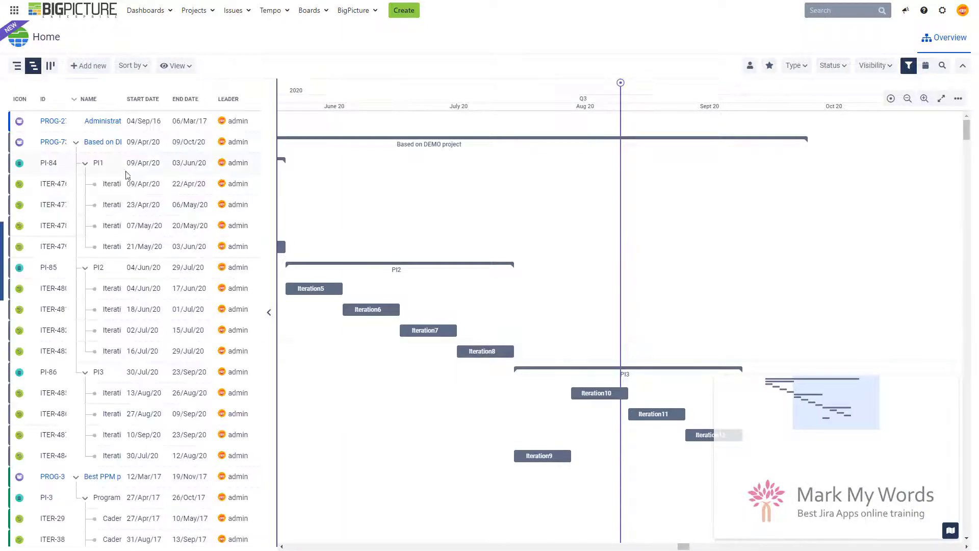
{"action": "left_click", "coordinate": [76, 145]}
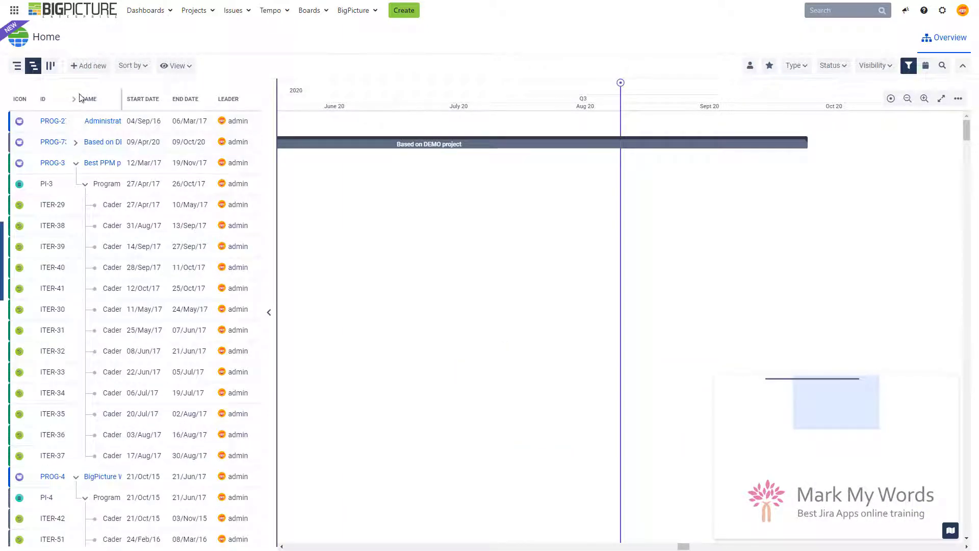
{"action": "left_click", "coordinate": [74, 100]}
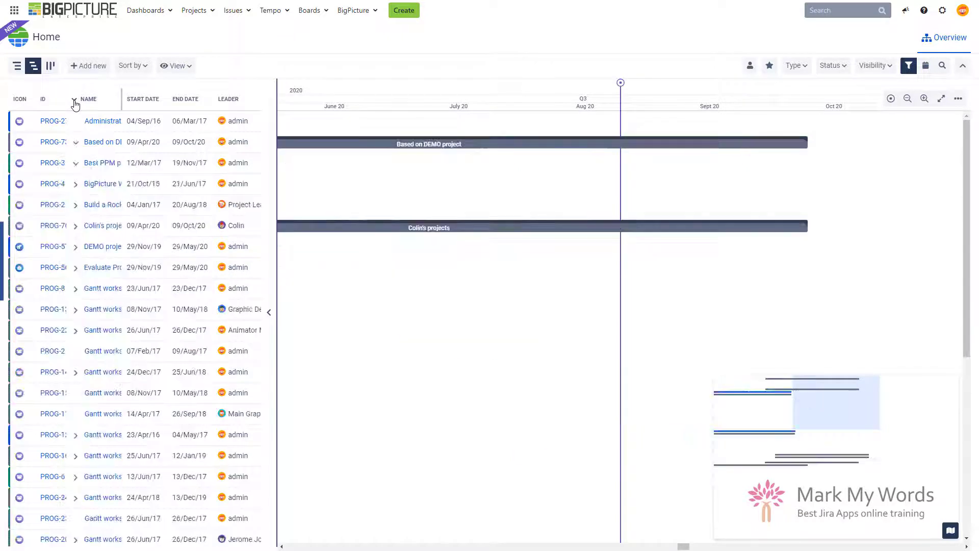
- Examine the program bars across the earlier years of the overview timeline, back to mid-2017
{"action": "left_click", "coordinate": [796, 460]}
{"action": "left_click", "coordinate": [754, 422]}
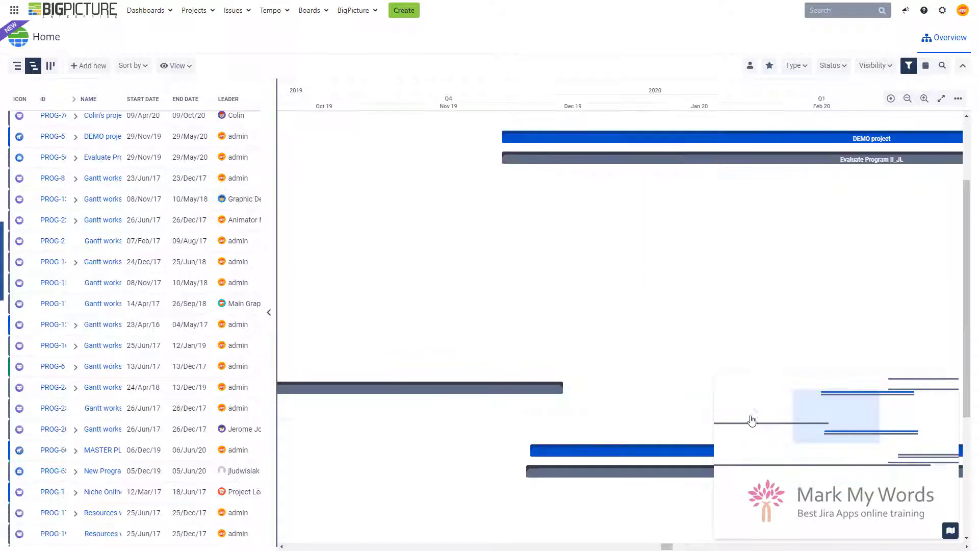
{"action": "left_click", "coordinate": [729, 429]}
{"action": "left_click", "coordinate": [732, 426]}
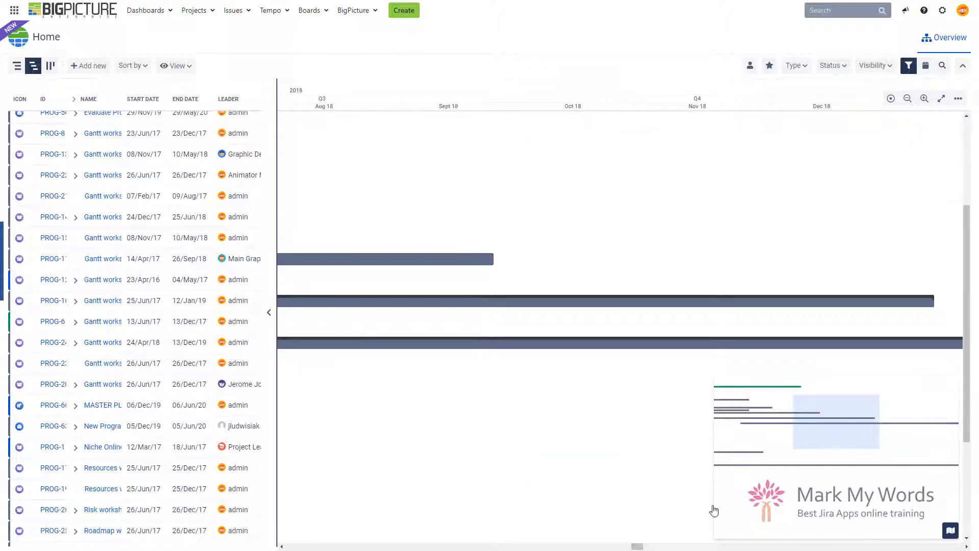
{"action": "left_click_drag", "start_coordinate": [641, 548], "coordinate": [360, 546]}
{"action": "left_click_drag", "start_coordinate": [458, 549], "coordinate": [610, 549]}
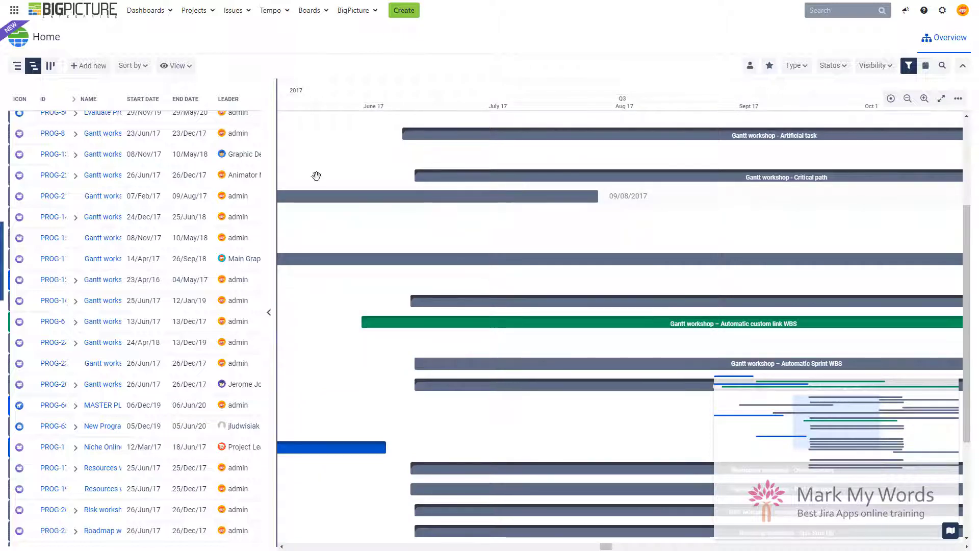
- Show the programs as a status board and move "Gantt workshop - Task links and task modes" from In progress to Closed
{"action": "left_click", "coordinate": [51, 66]}
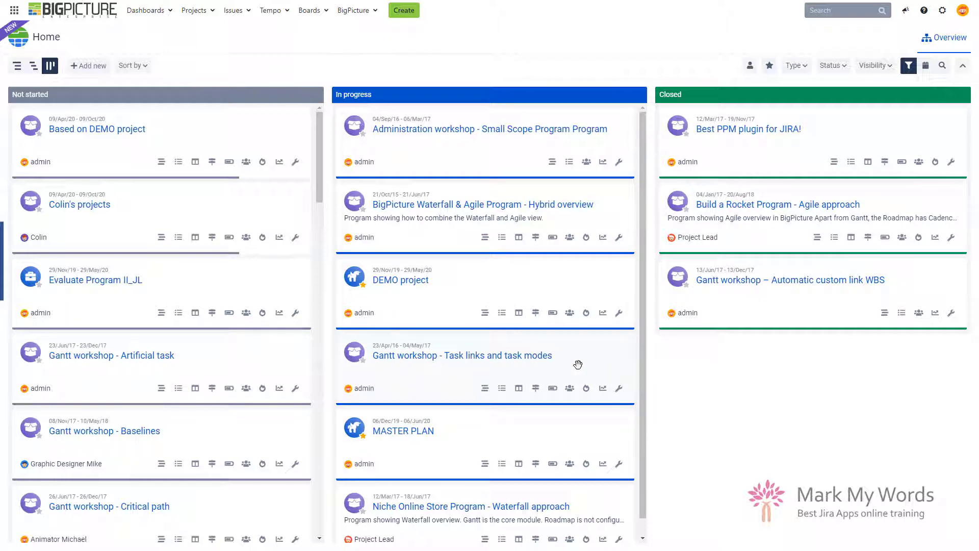
{"action": "left_click_drag", "start_coordinate": [577, 364], "coordinate": [796, 364]}
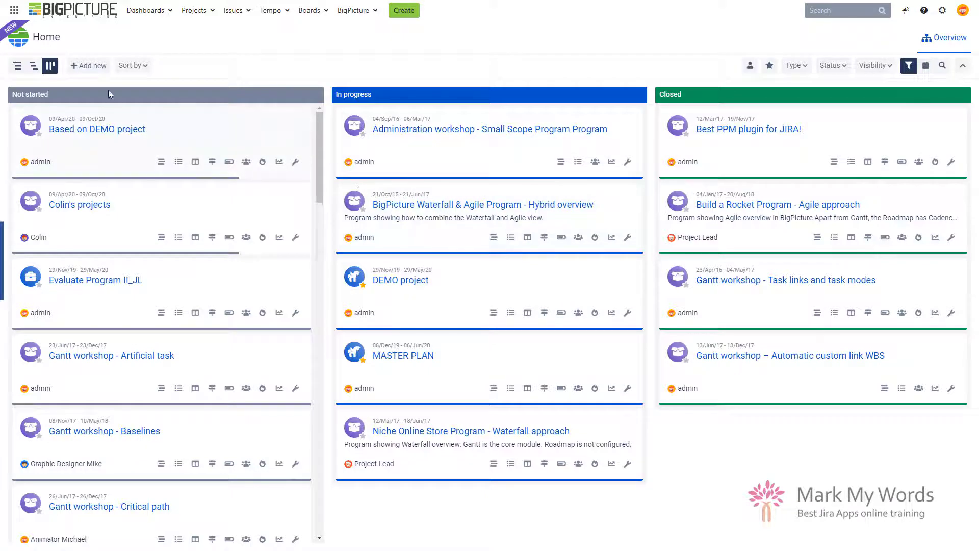
- Return to the program list, open the DEMO project and examine its Gantt chart along the 2020 timeline
{"action": "left_click", "coordinate": [17, 65]}
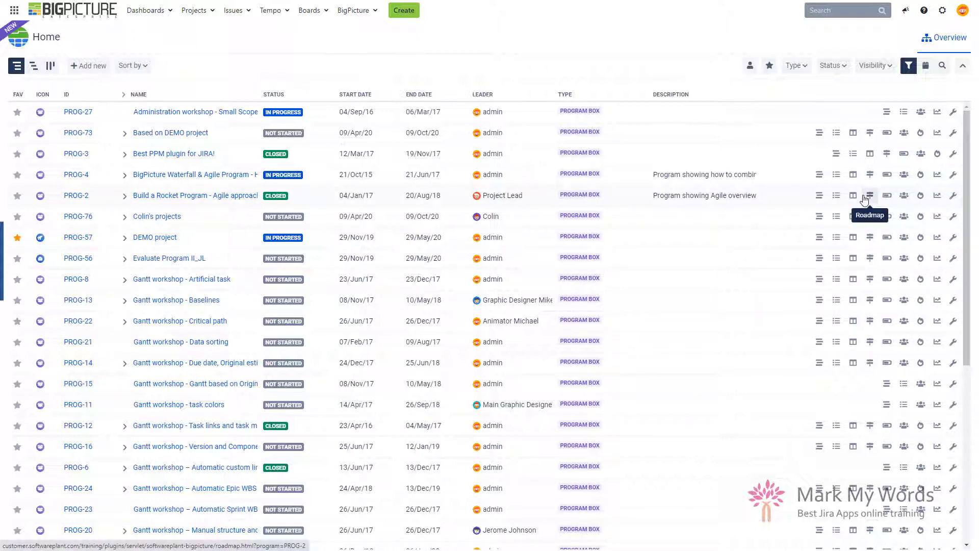
{"action": "left_click", "coordinate": [147, 240]}
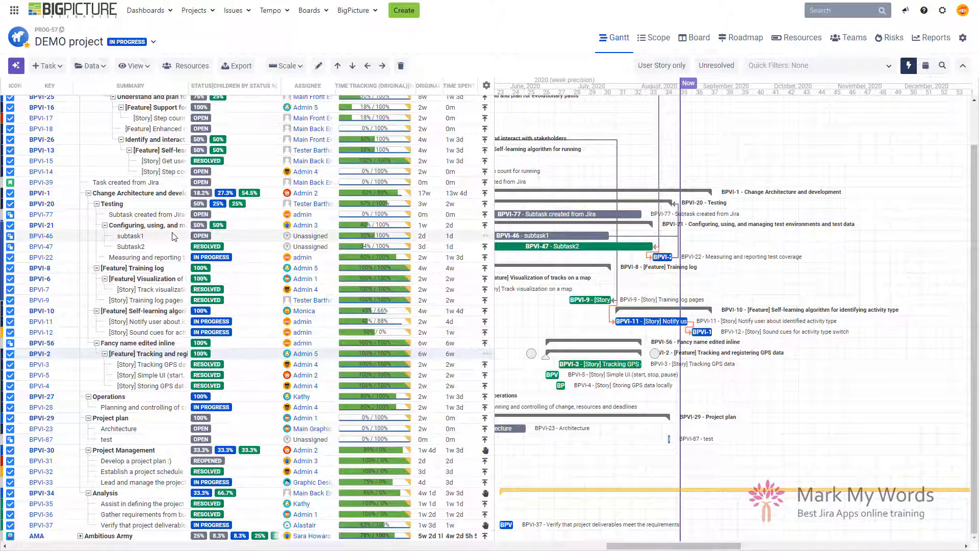
{"action": "scroll", "coordinate": [173, 236], "scroll_direction": "up", "scroll_amount": 1}
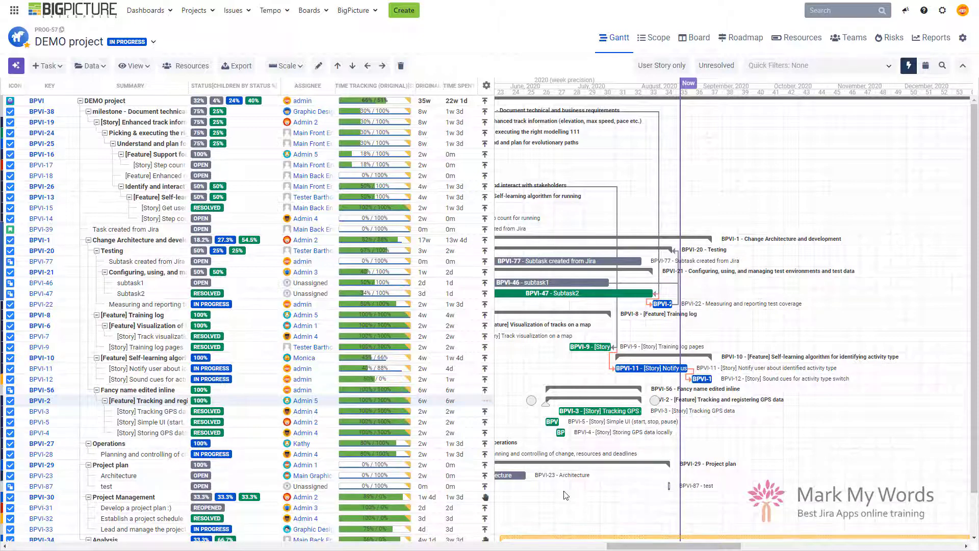
{"action": "scroll", "coordinate": [566, 494], "scroll_direction": "right", "scroll_amount": 3}
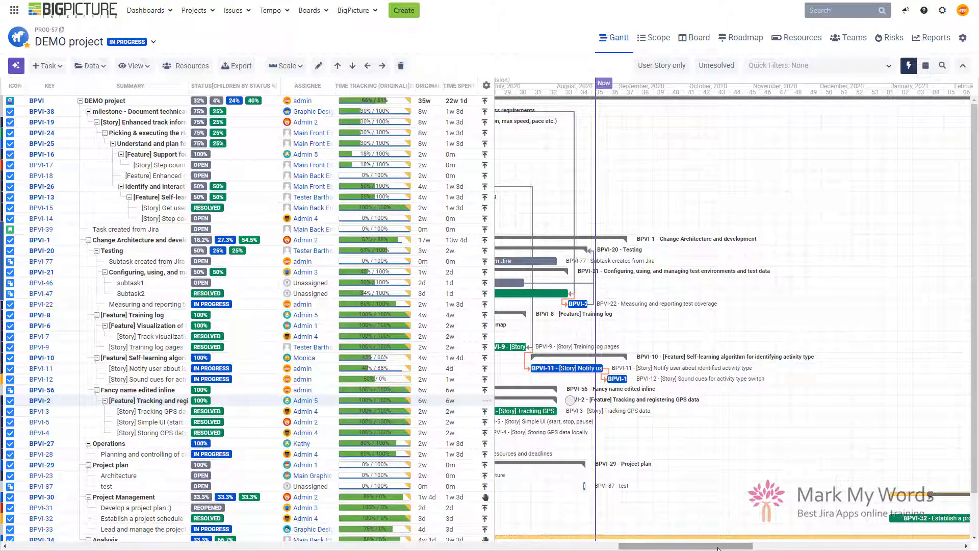
{"action": "left_click_drag", "start_coordinate": [716, 546], "coordinate": [655, 546]}
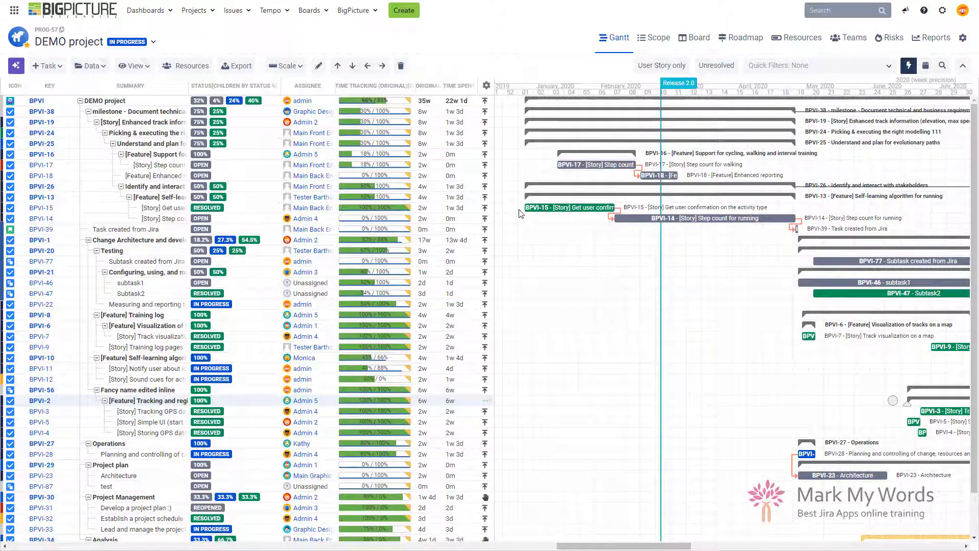
{"action": "mouse_move", "coordinate": [531, 209]}
{"action": "left_click_drag", "start_coordinate": [677, 546], "coordinate": [706, 547]}
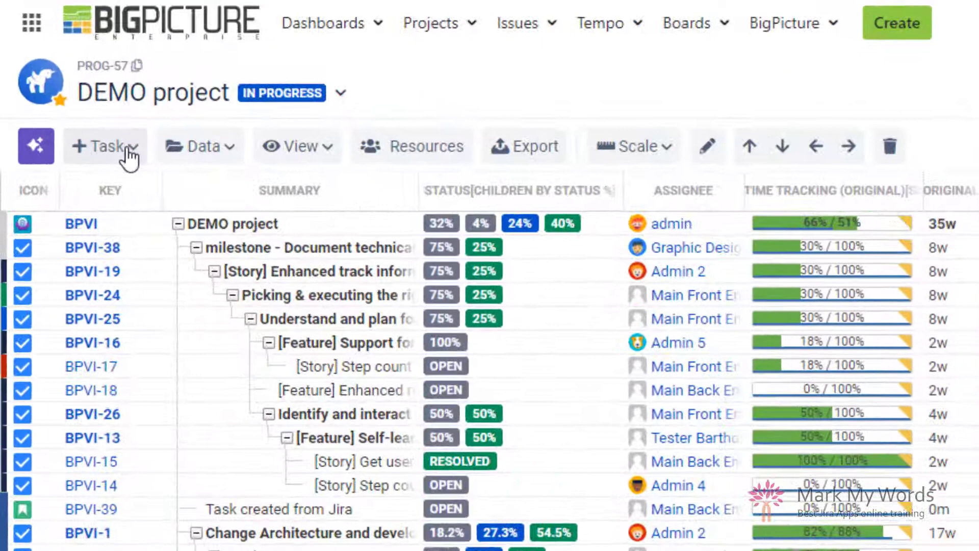
{"action": "left_click", "coordinate": [60, 69]}
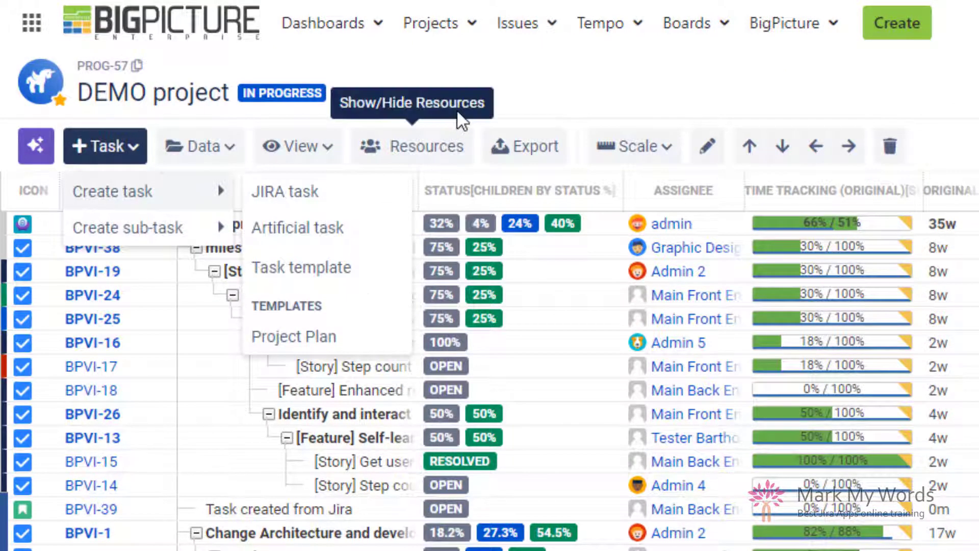
{"action": "left_click", "coordinate": [549, 105]}
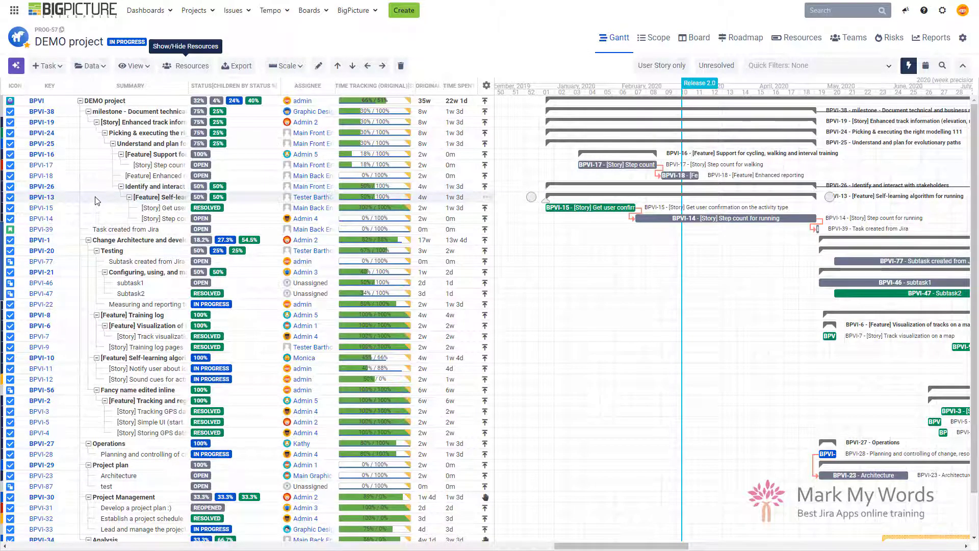
{"action": "left_click", "coordinate": [97, 69]}
{"action": "mouse_move", "coordinate": [95, 88]}
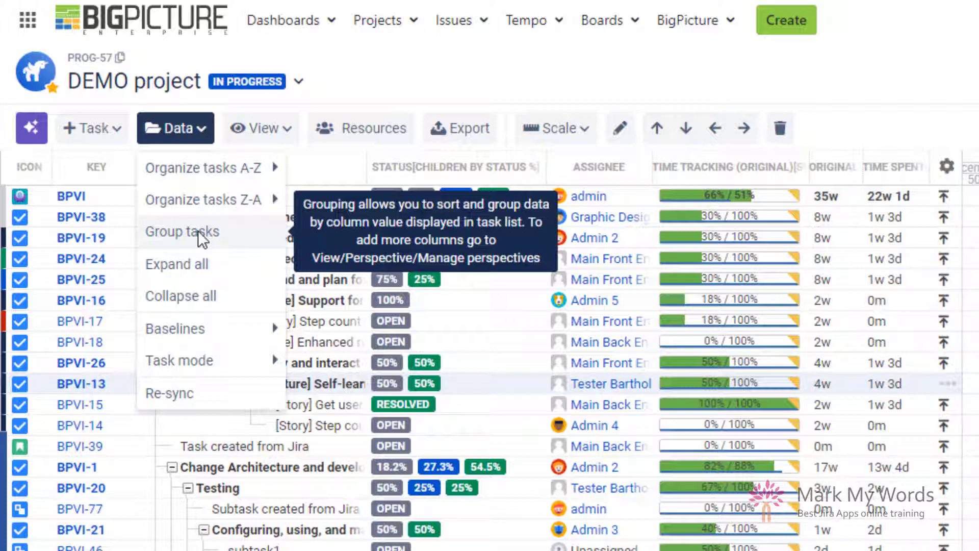
{"action": "left_click", "coordinate": [456, 87]}
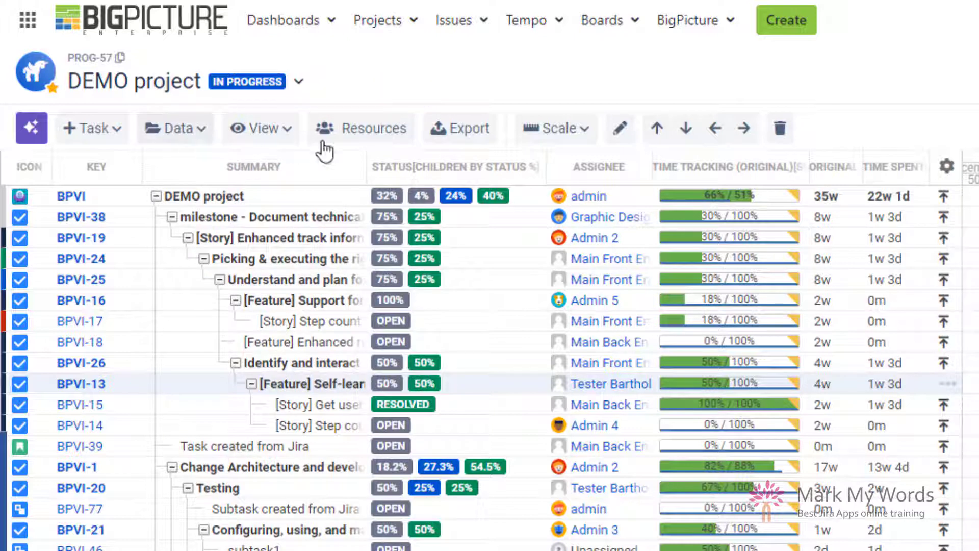
- Show the resource workload below the DEMO project's Gantt chart and examine the allocations from April 2020 onwards
{"action": "left_click", "coordinate": [363, 135]}
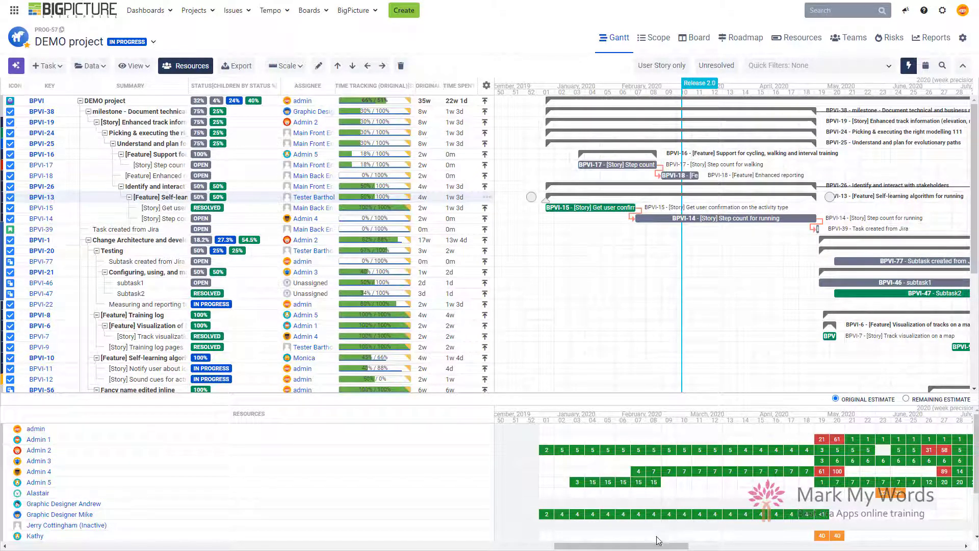
{"action": "left_click_drag", "start_coordinate": [642, 546], "coordinate": [654, 547]}
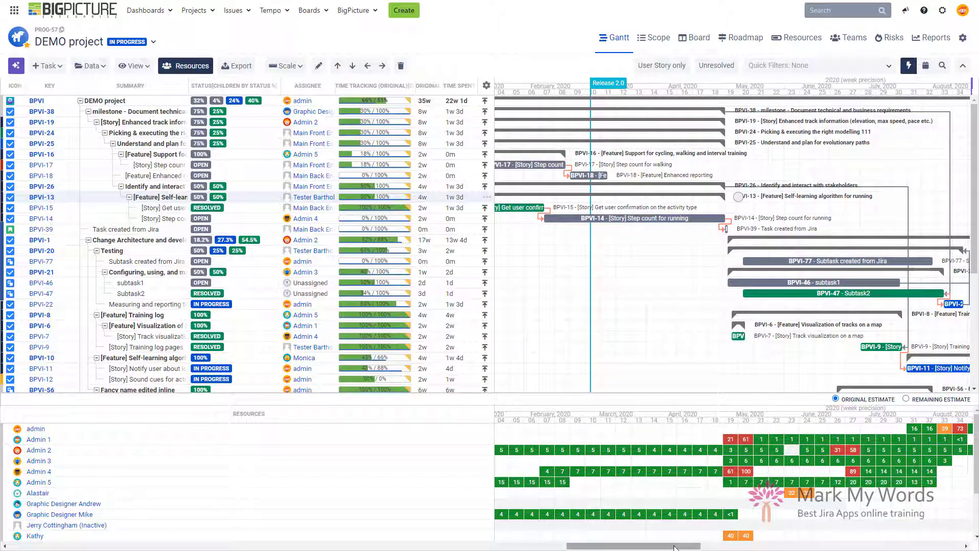
{"action": "left_click_drag", "start_coordinate": [690, 546], "coordinate": [698, 546]}
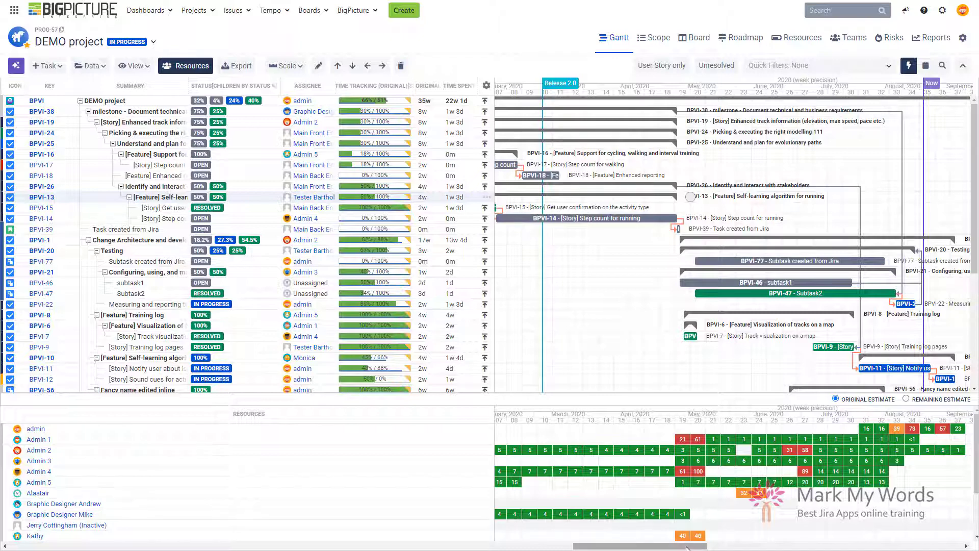
{"action": "left_click_drag", "start_coordinate": [686, 548], "coordinate": [700, 547]}
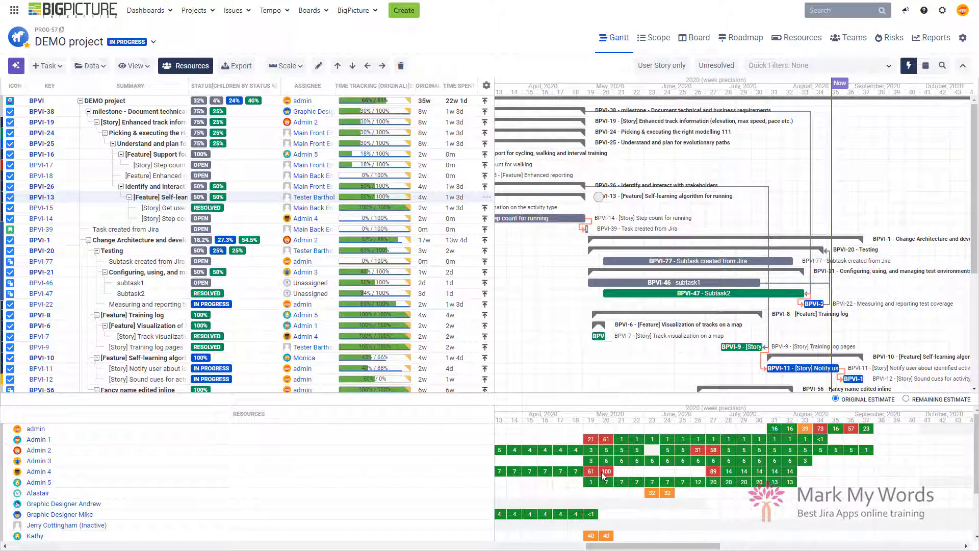
- Group the DEMO project's Gantt tasks by Assignee
{"action": "left_click", "coordinate": [93, 69]}
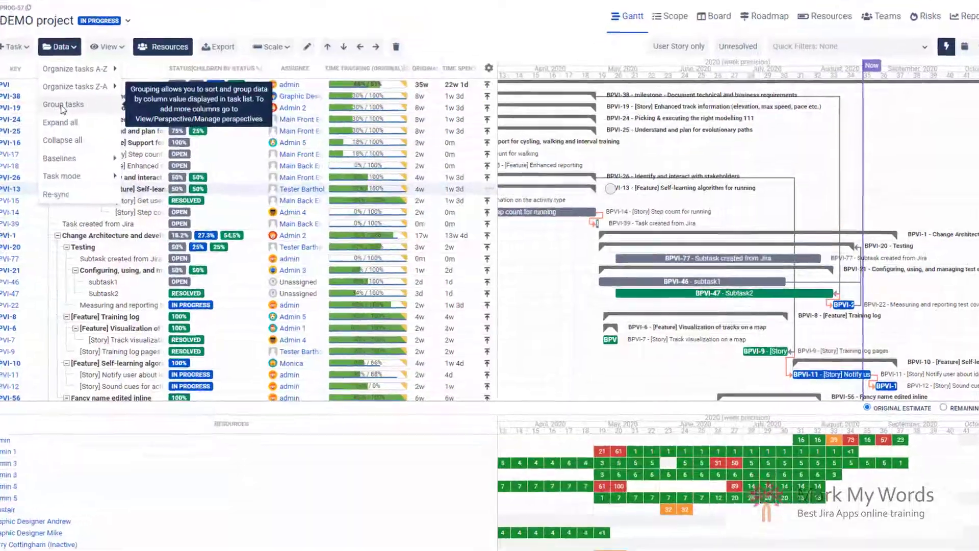
{"action": "left_click", "coordinate": [91, 122]}
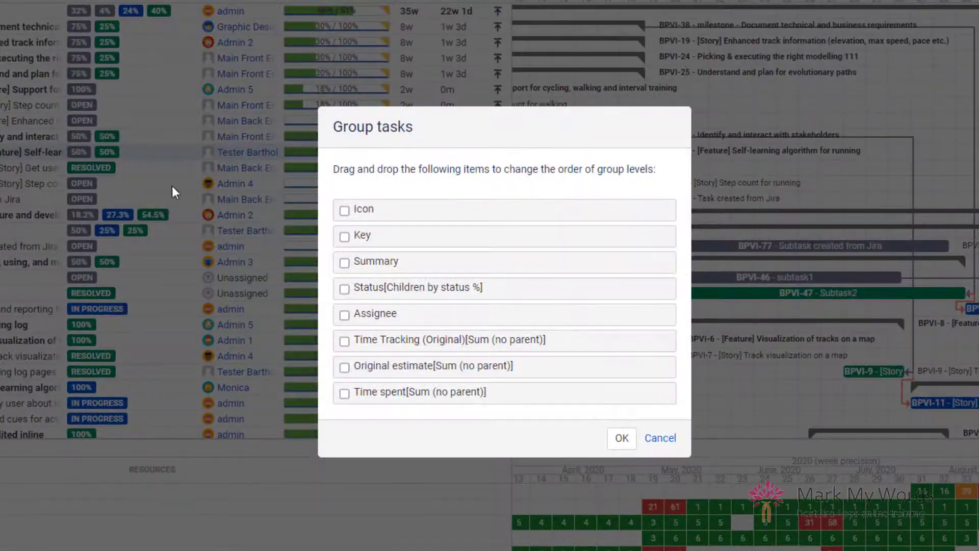
{"action": "left_click", "coordinate": [344, 315]}
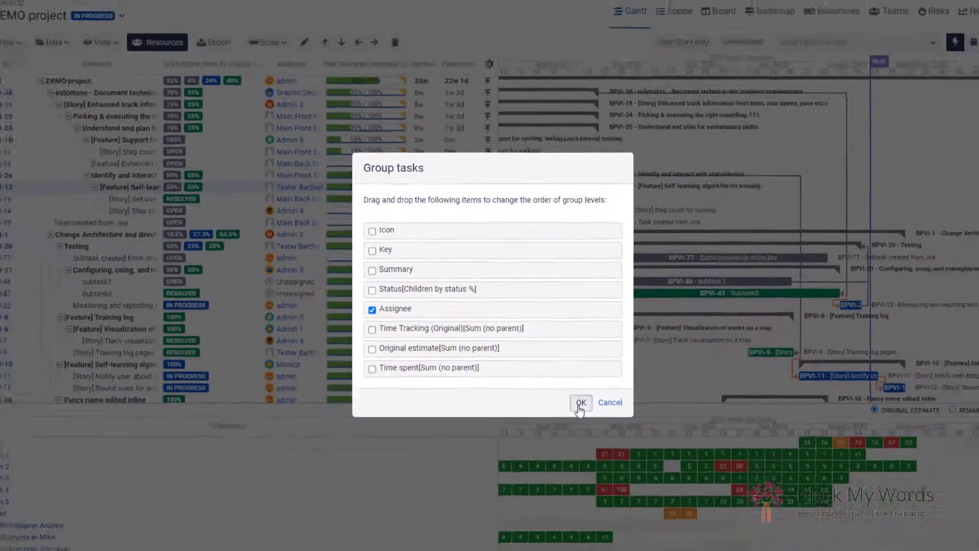
{"action": "left_click", "coordinate": [580, 402]}
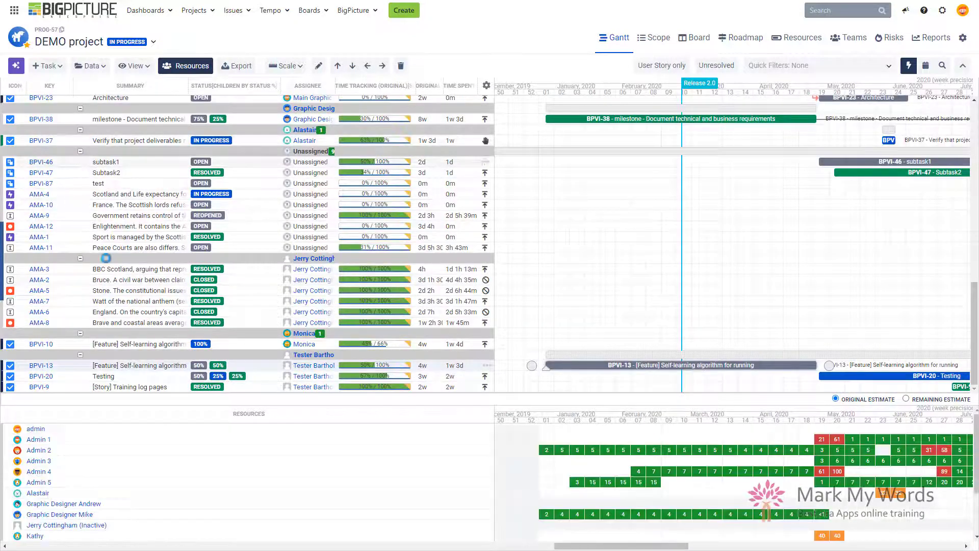
- Collapse all assignee groups in the task list and widen the Assignee column slightly
{"action": "left_click", "coordinate": [86, 66]}
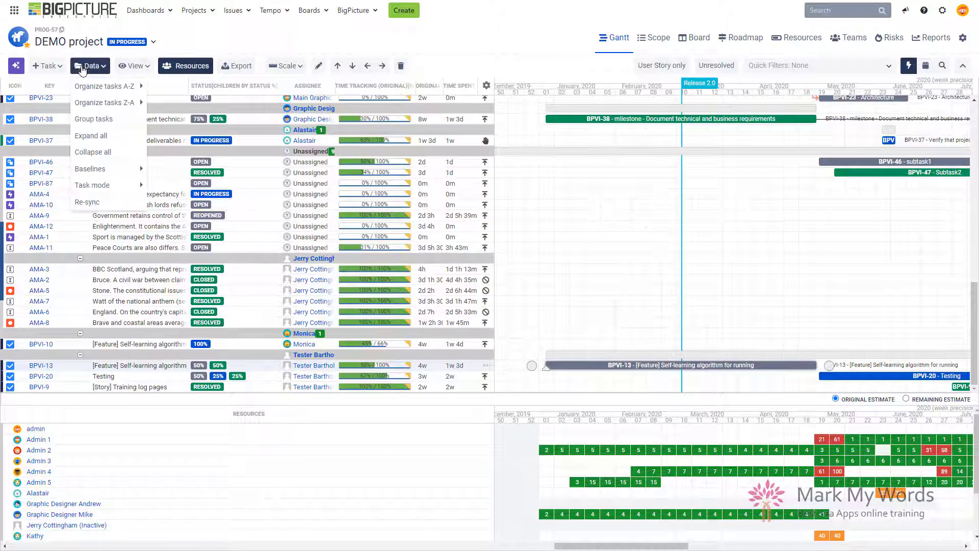
{"action": "left_click", "coordinate": [98, 153]}
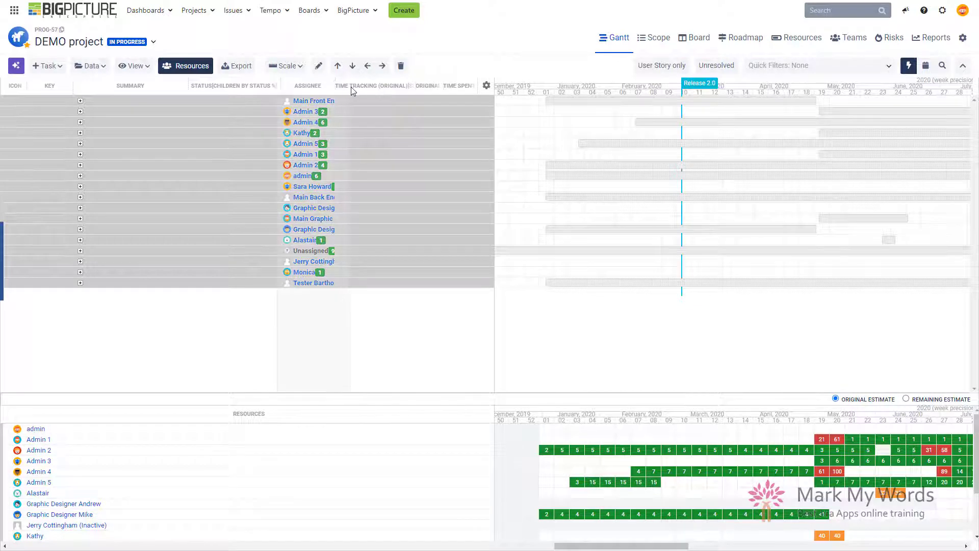
{"action": "left_click_drag", "start_coordinate": [351, 88], "coordinate": [351, 87]}
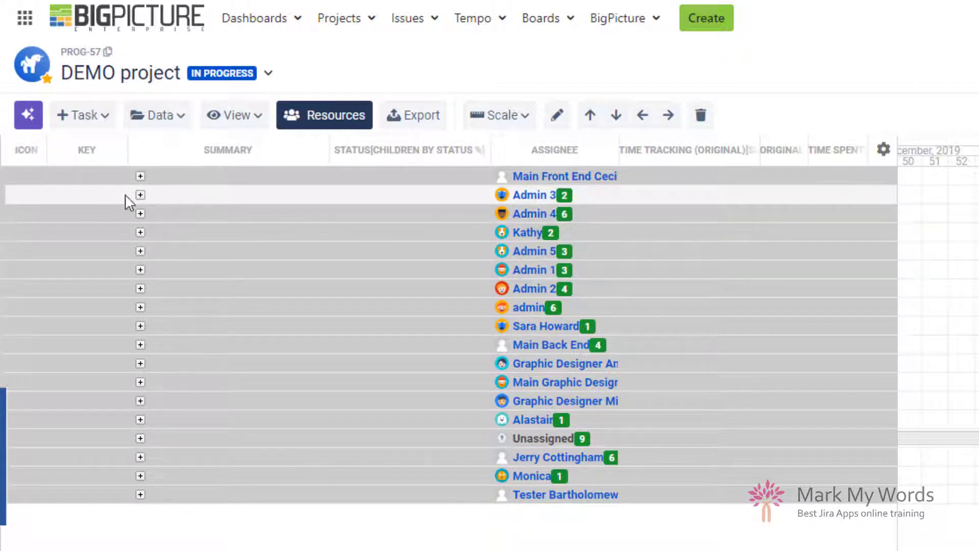
- Expand the Admin 4 group and examine its tasks along the timeline
{"action": "left_click", "coordinate": [140, 214]}
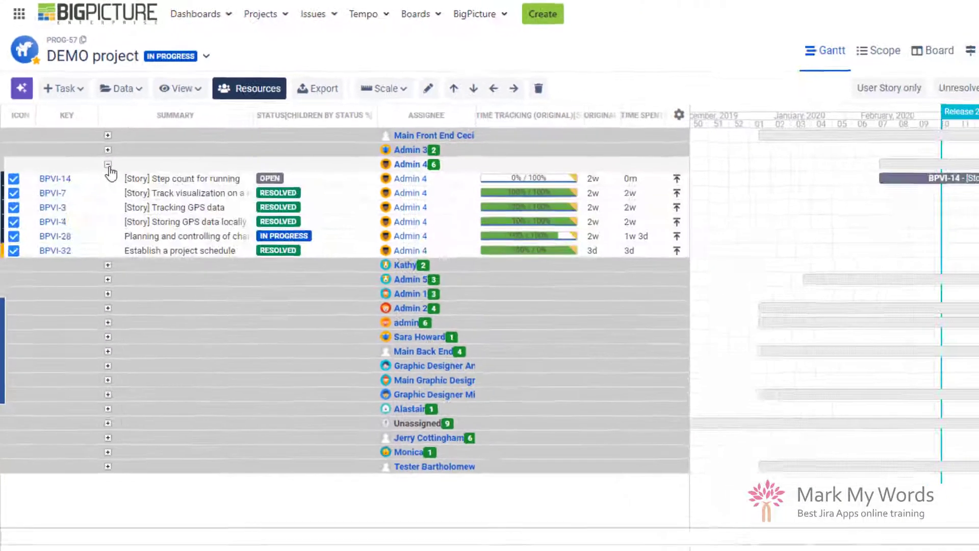
{"action": "left_click", "coordinate": [313, 173]}
{"action": "left_click", "coordinate": [313, 185]}
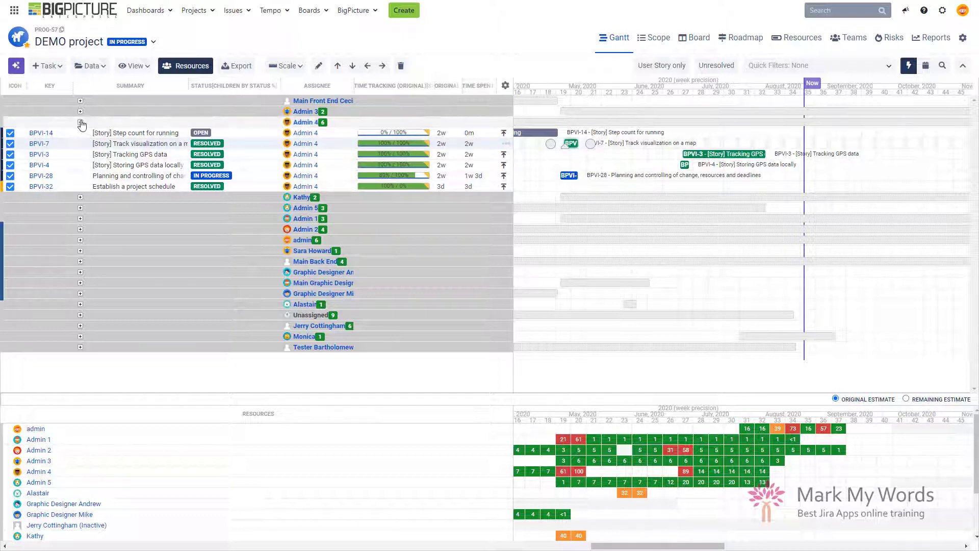
- Add Status[Children by status %] as a second task grouping level beneath Assignee
{"action": "left_click", "coordinate": [93, 67]}
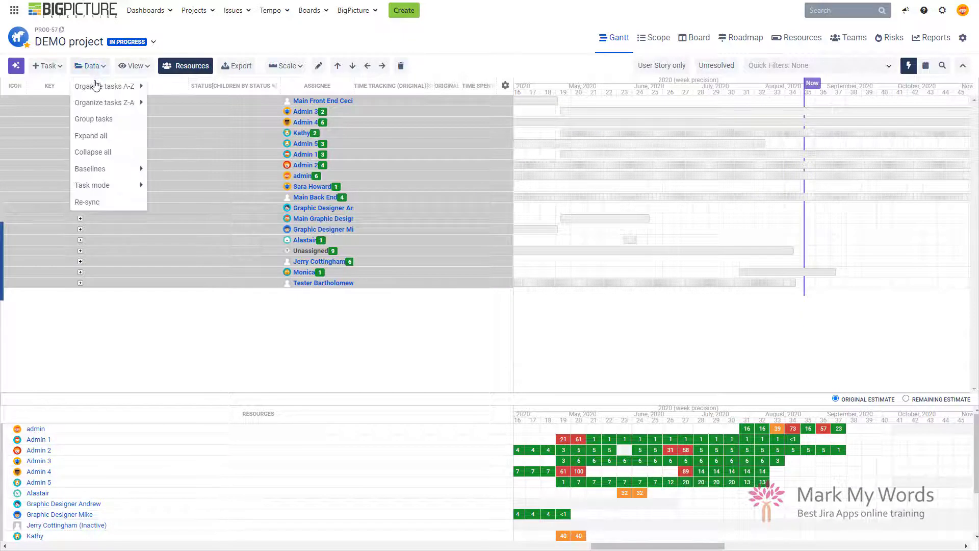
{"action": "left_click", "coordinate": [93, 120]}
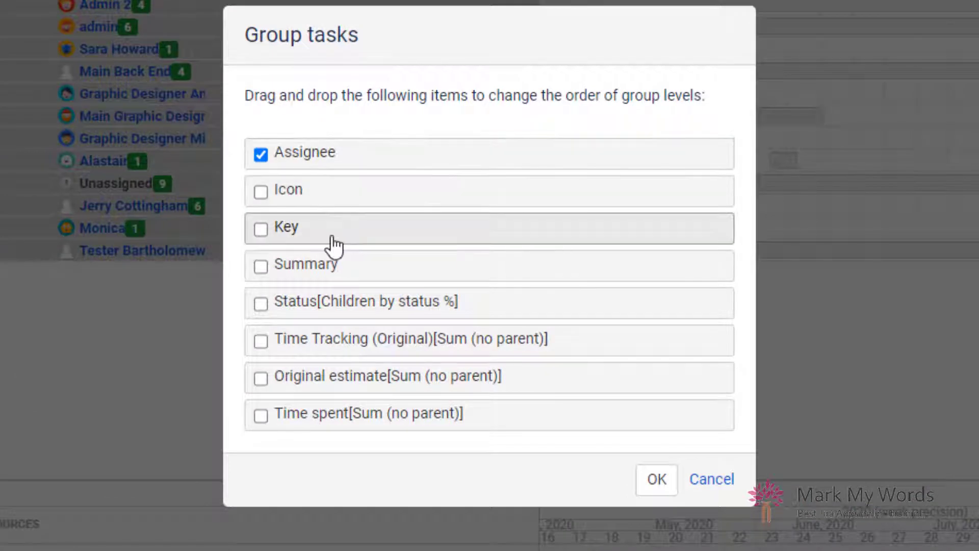
{"action": "left_click", "coordinate": [262, 304]}
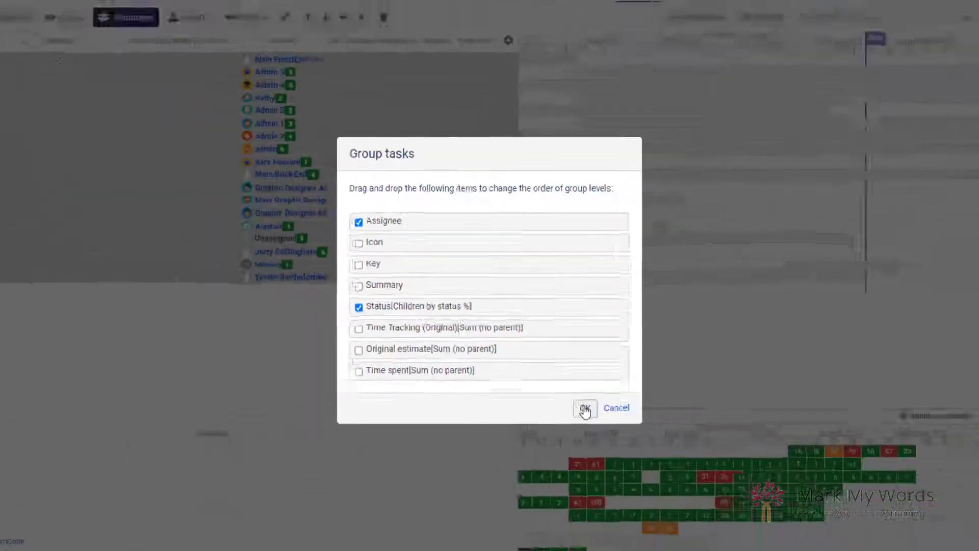
{"action": "left_click", "coordinate": [656, 479]}
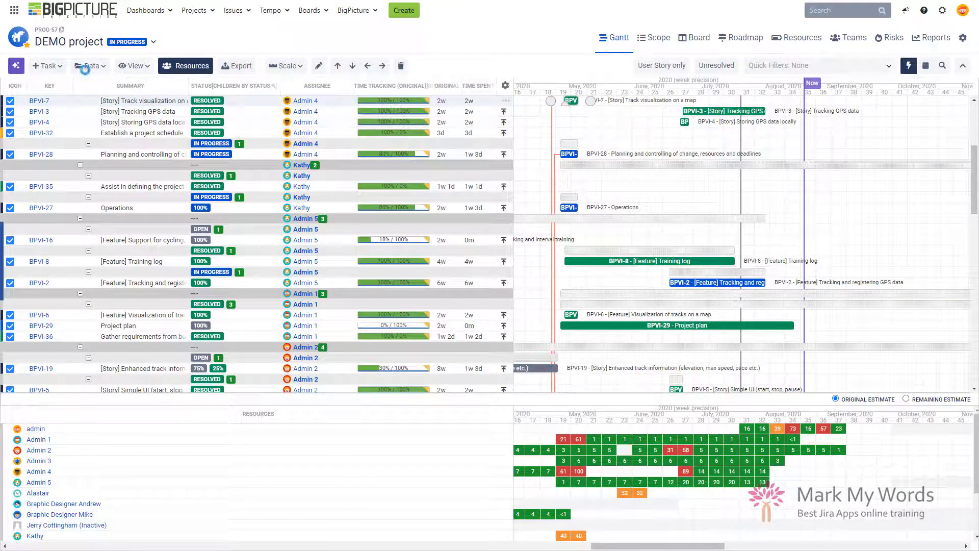
- Collapse all groups, and expand Admin 4 and its RESOLVED subgroup to examine the tasks inside
{"action": "left_click", "coordinate": [92, 68]}
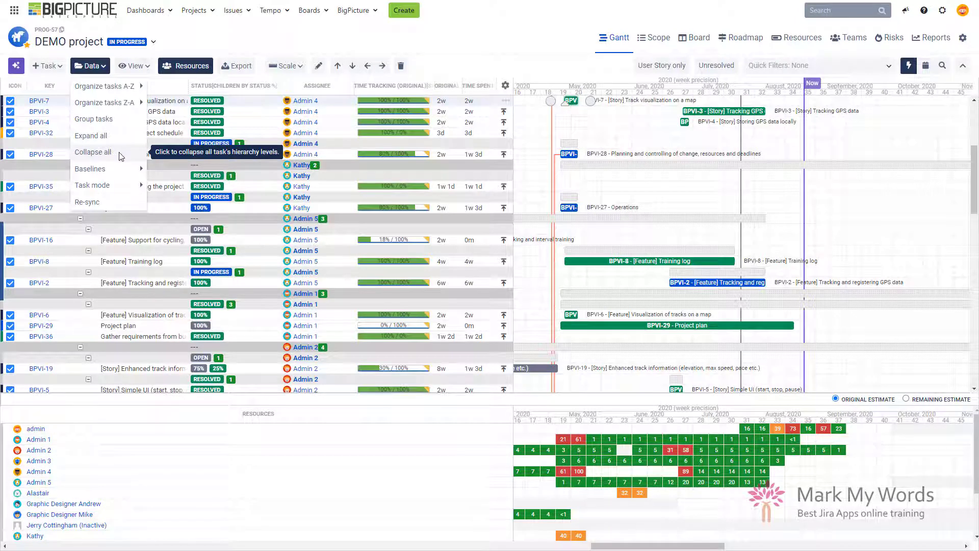
{"action": "left_click", "coordinate": [94, 151]}
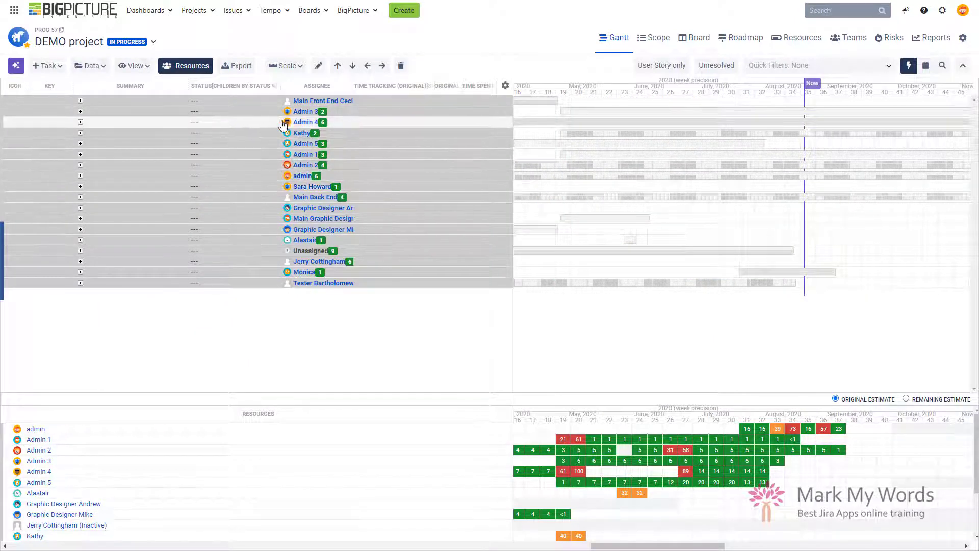
{"action": "left_click", "coordinate": [81, 122]}
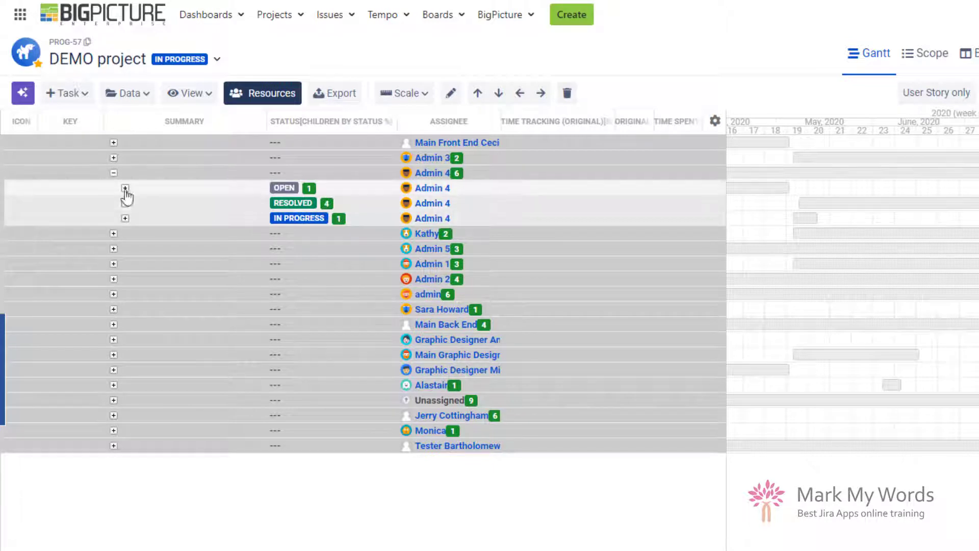
{"action": "left_click", "coordinate": [125, 203]}
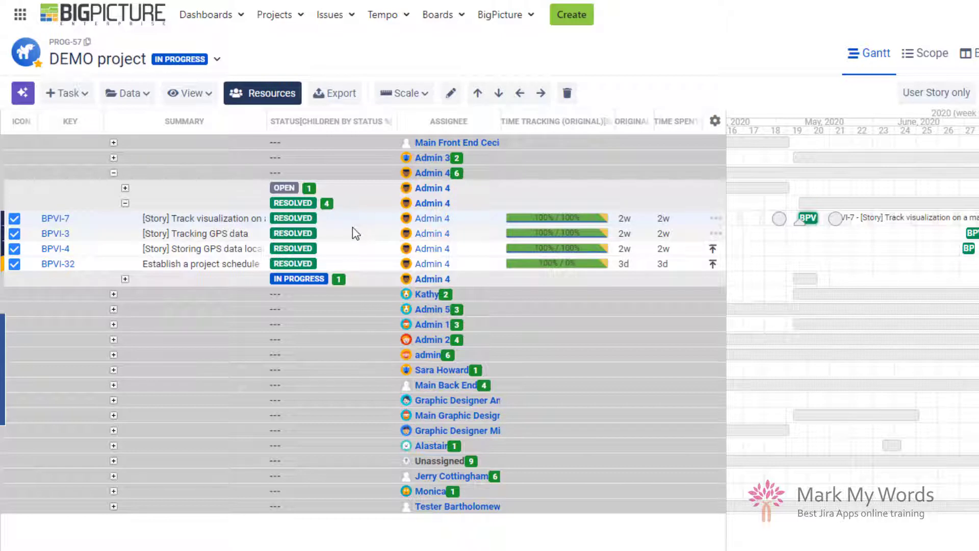
- Reorder the grouping levels so that Status[Children by status %] comes before Assignee
{"action": "left_click", "coordinate": [132, 94]}
{"action": "left_click", "coordinate": [135, 168]}
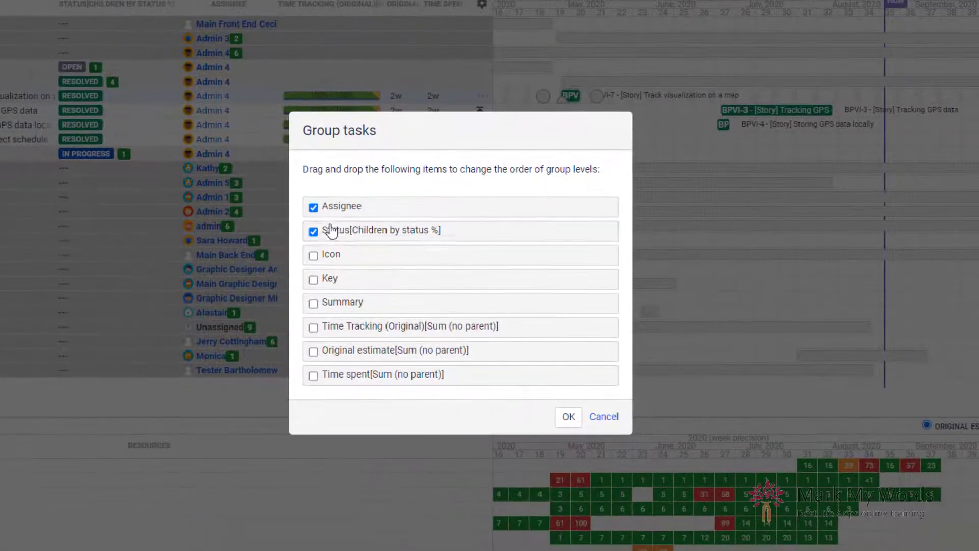
{"action": "left_click_drag", "start_coordinate": [349, 235], "coordinate": [350, 210]}
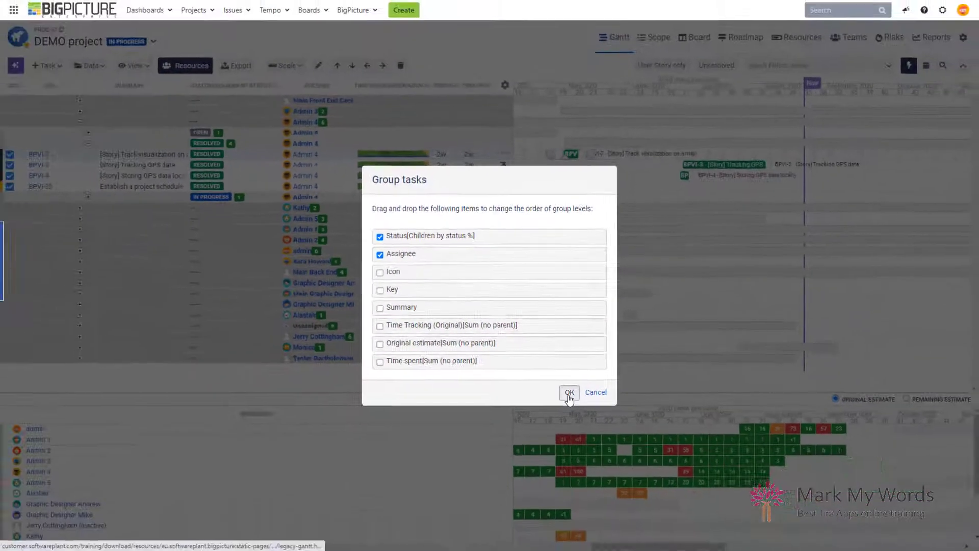
{"action": "left_click", "coordinate": [569, 417]}
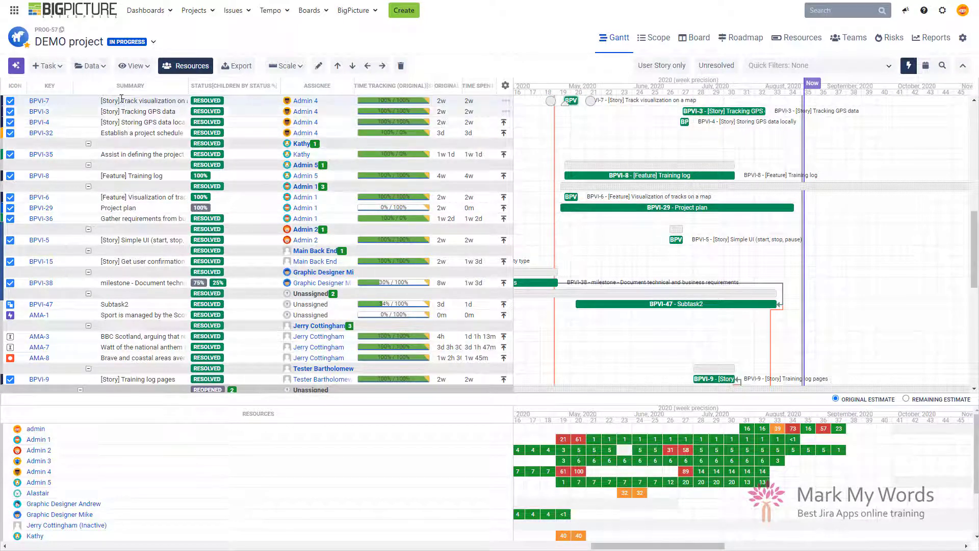
- Try to remove the Assignee and Status grouping levels from the task list
{"action": "left_click", "coordinate": [99, 70]}
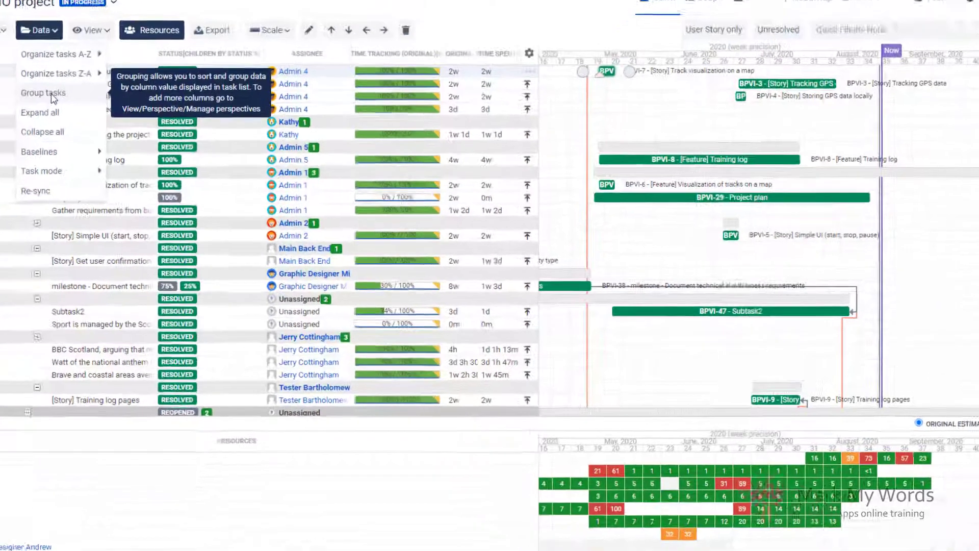
{"action": "left_click", "coordinate": [53, 94]}
{"action": "left_click", "coordinate": [383, 254]}
{"action": "left_click", "coordinate": [383, 253]}
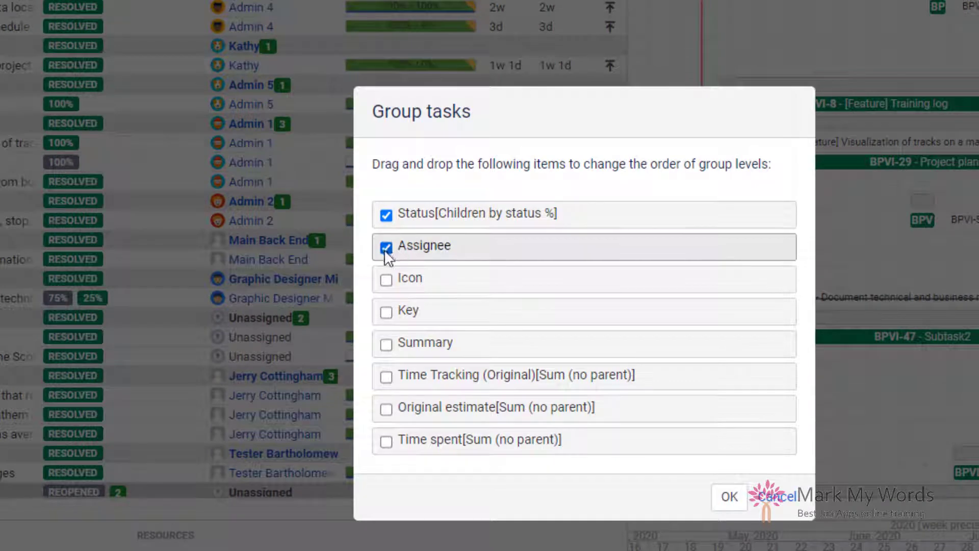
{"action": "left_click", "coordinate": [383, 254]}
{"action": "left_click", "coordinate": [386, 215]}
{"action": "left_click", "coordinate": [729, 496]}
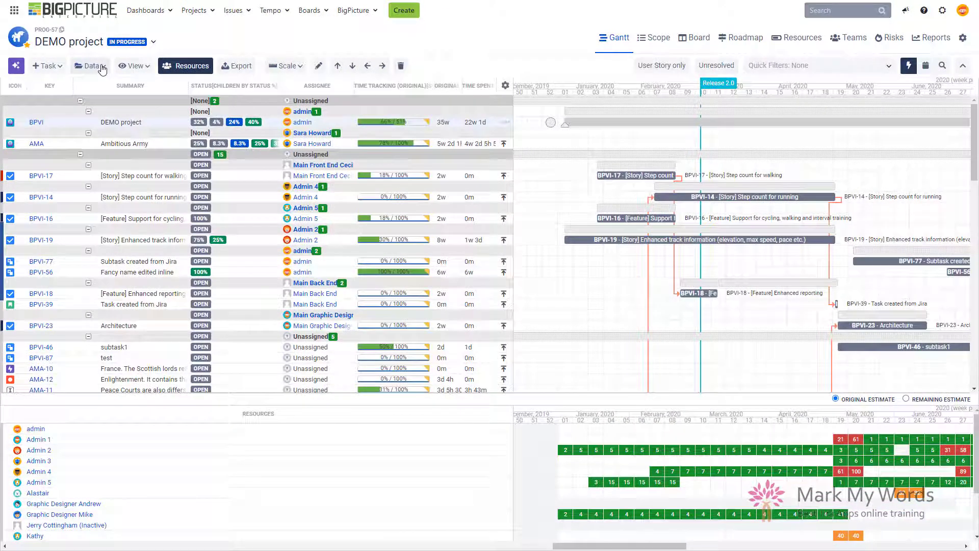
- Ungroup the tasks by clearing both the Status[Children by status %] and Assignee grouping levels
{"action": "left_click", "coordinate": [102, 68]}
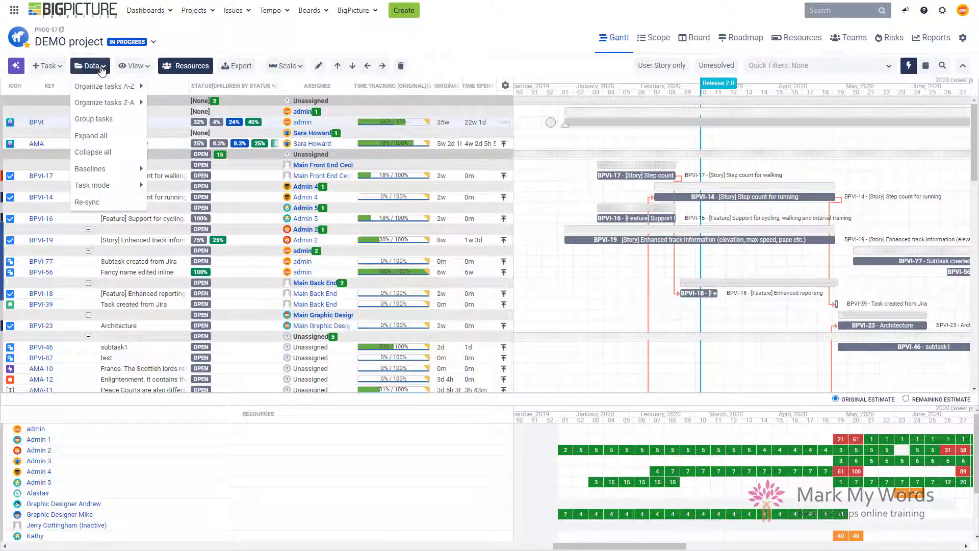
{"action": "left_click", "coordinate": [95, 119]}
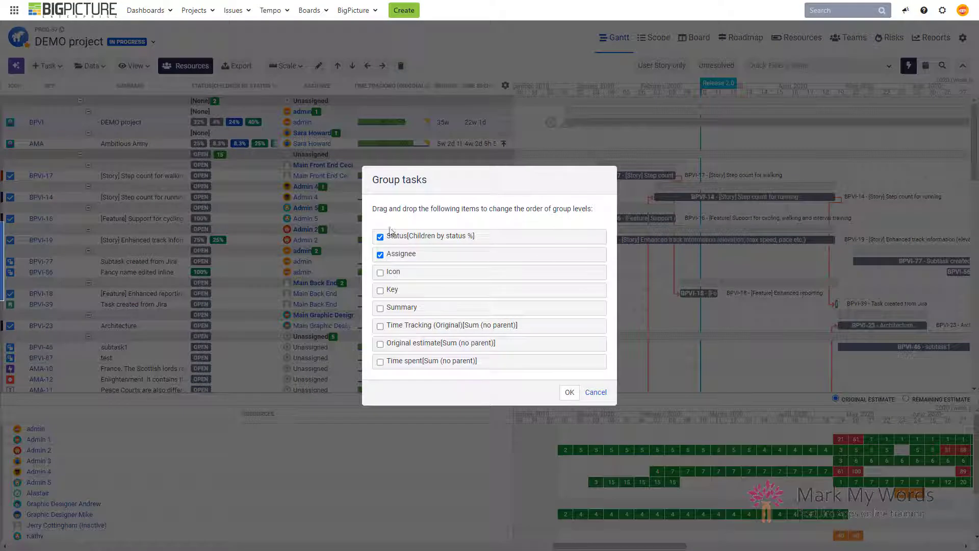
{"action": "left_click", "coordinate": [381, 255]}
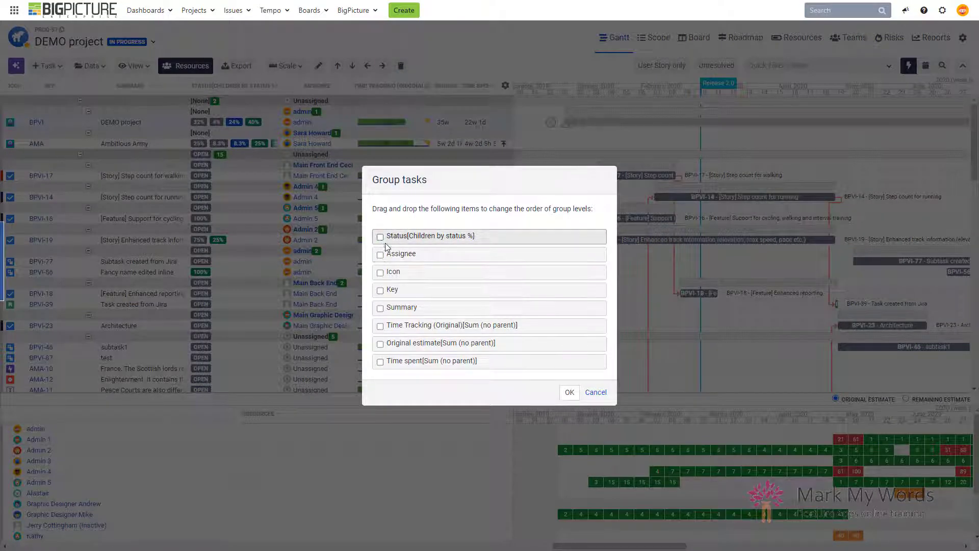
{"action": "left_click", "coordinate": [568, 393]}
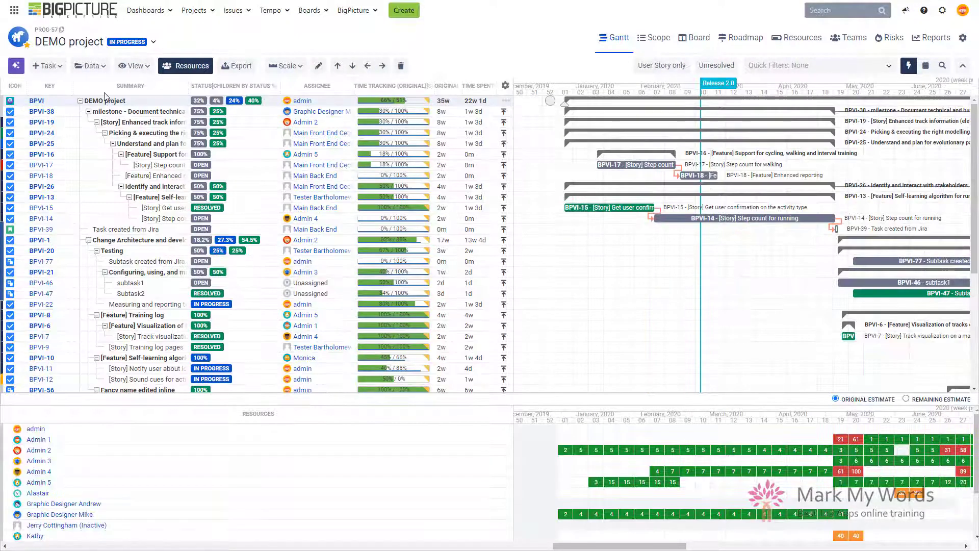
- Review the Gantt's data options and the available column views, and hide the resource workload
{"action": "left_click", "coordinate": [91, 66]}
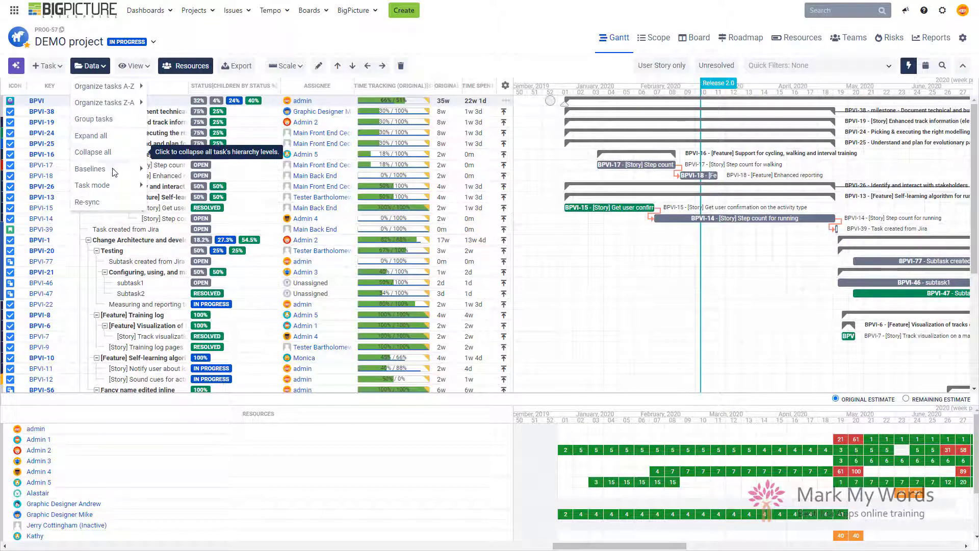
{"action": "mouse_move", "coordinate": [120, 172]}
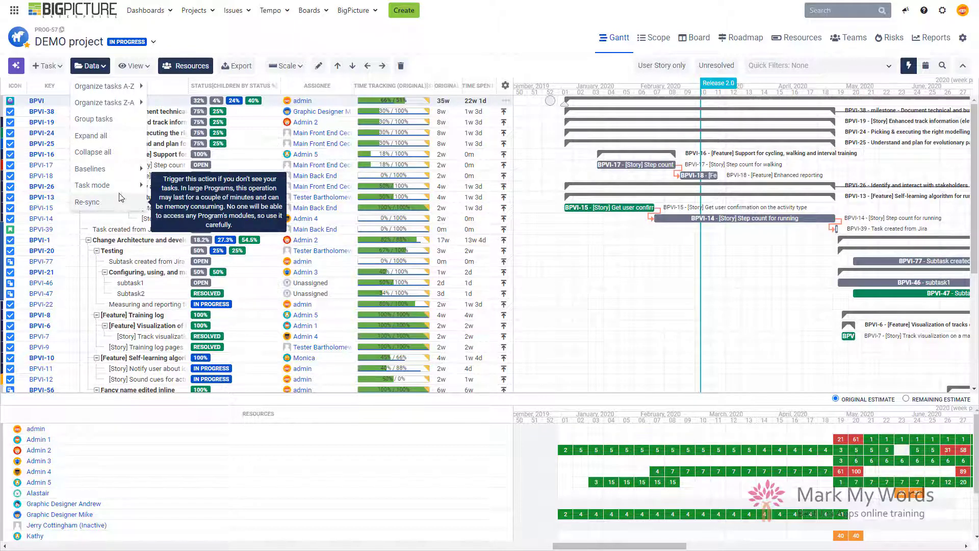
{"action": "left_click", "coordinate": [143, 70]}
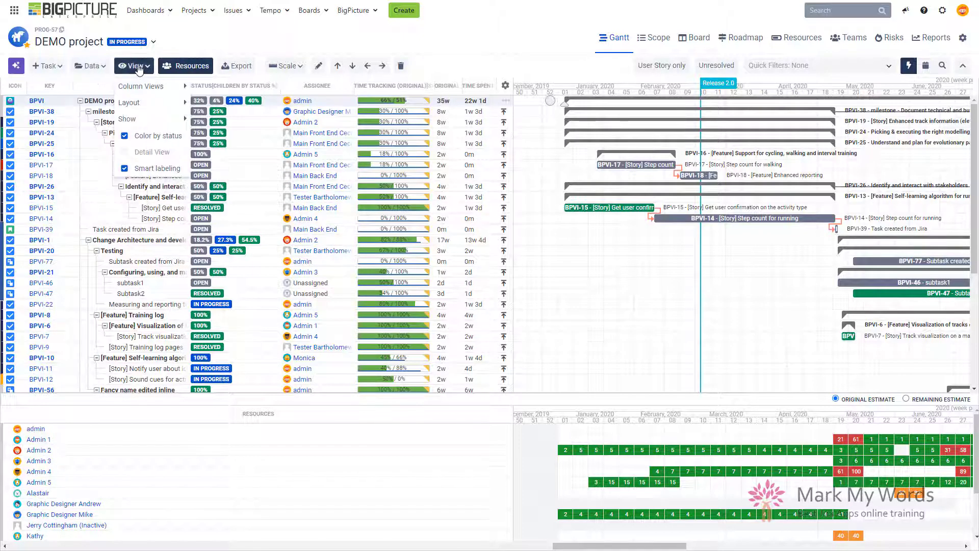
{"action": "mouse_move", "coordinate": [146, 87]}
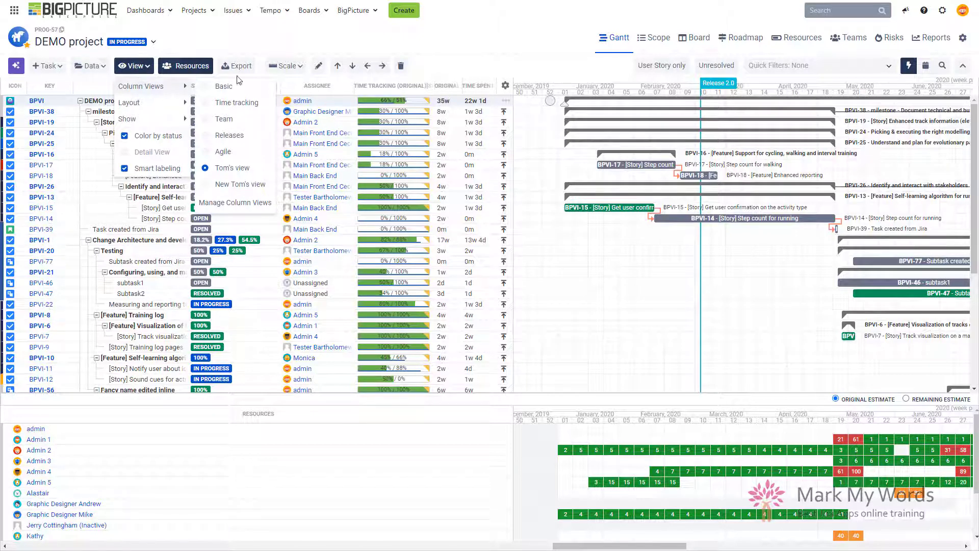
{"action": "left_click", "coordinate": [435, 63]}
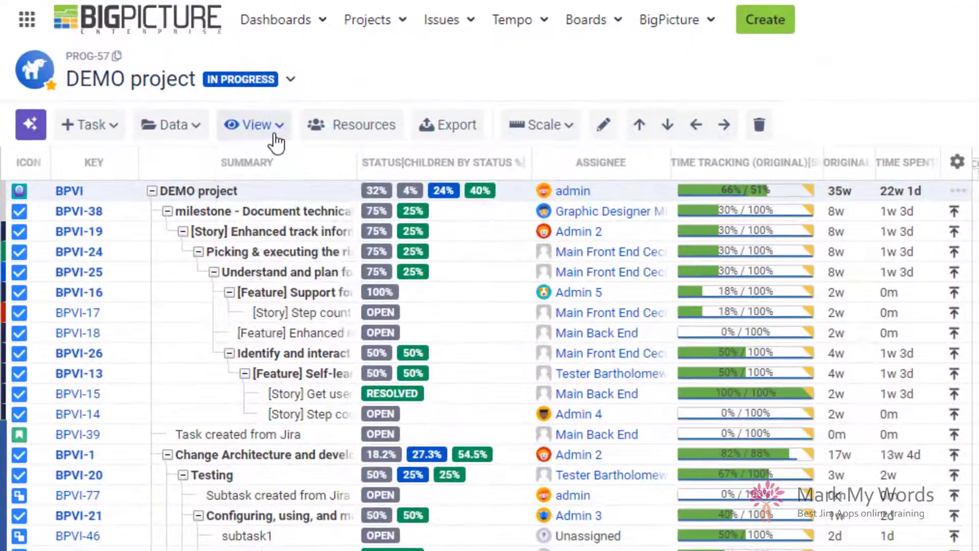
- Show the task list in the Team and Basic column views and return to the original custom column view
{"action": "left_click", "coordinate": [232, 108]}
{"action": "mouse_move", "coordinate": [244, 147]}
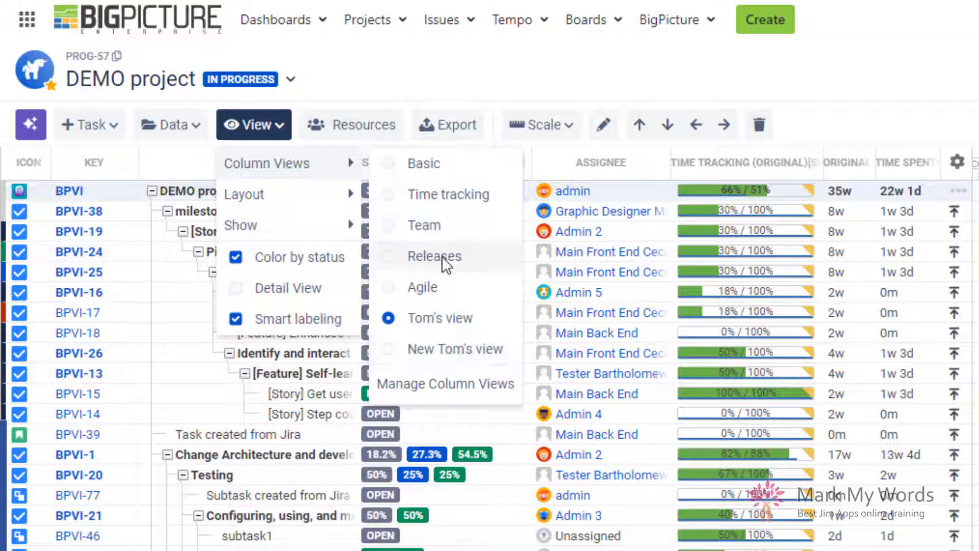
{"action": "left_click", "coordinate": [425, 225]}
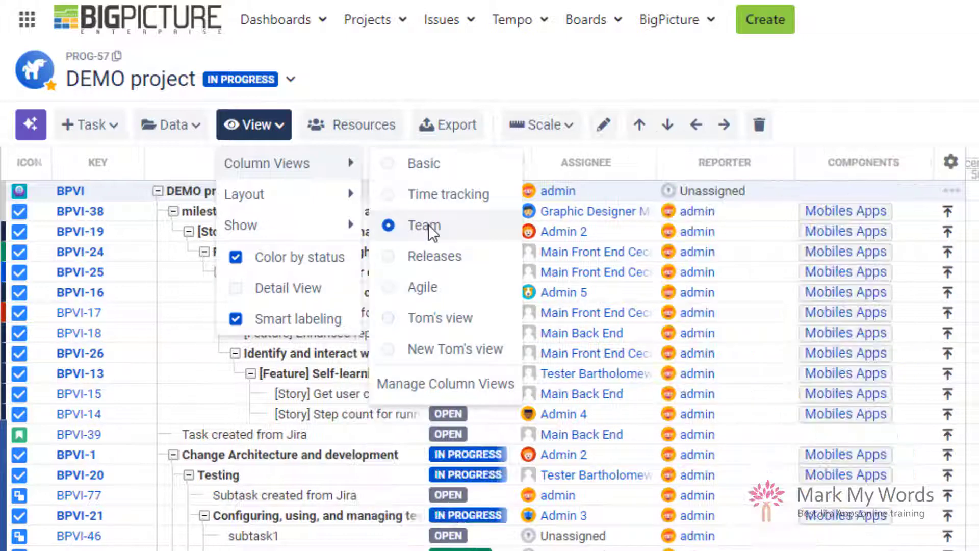
{"action": "left_click", "coordinate": [421, 170]}
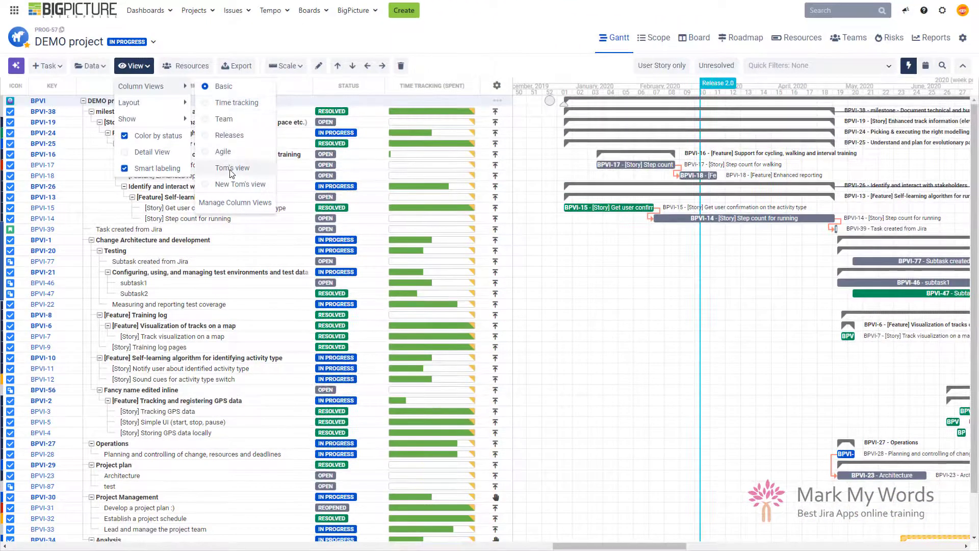
{"action": "left_click", "coordinate": [232, 170]}
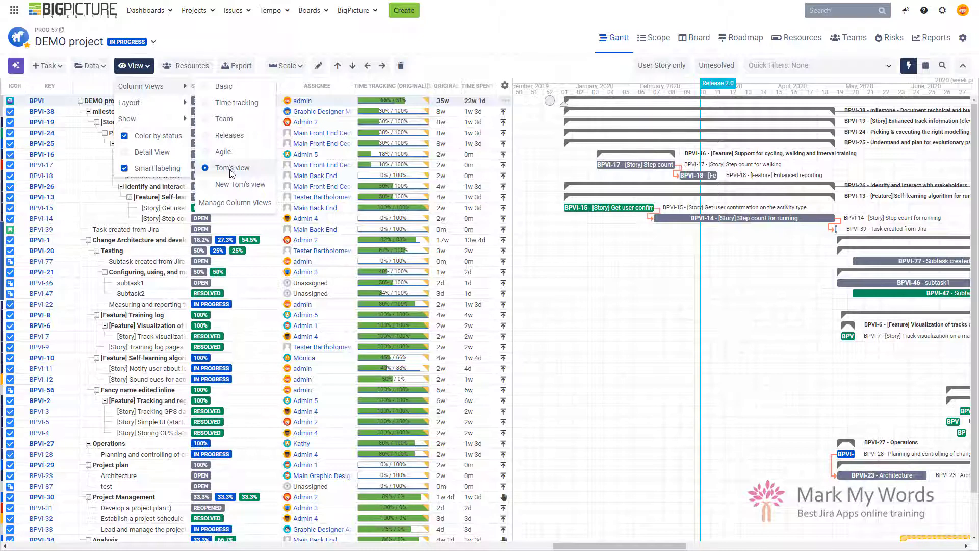
- Examine the Layout and Show options for the Gantt view without changing them
{"action": "mouse_move", "coordinate": [176, 106]}
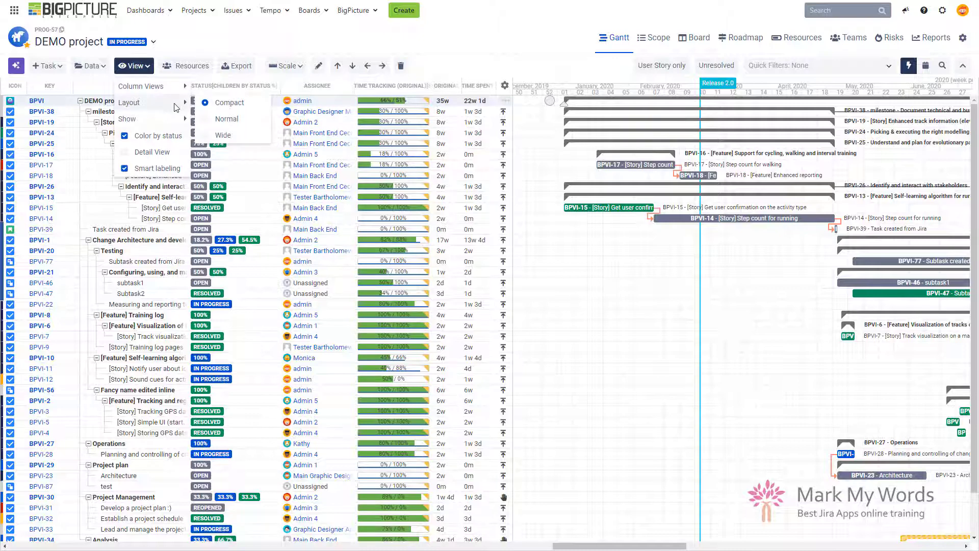
{"action": "mouse_move", "coordinate": [163, 121]}
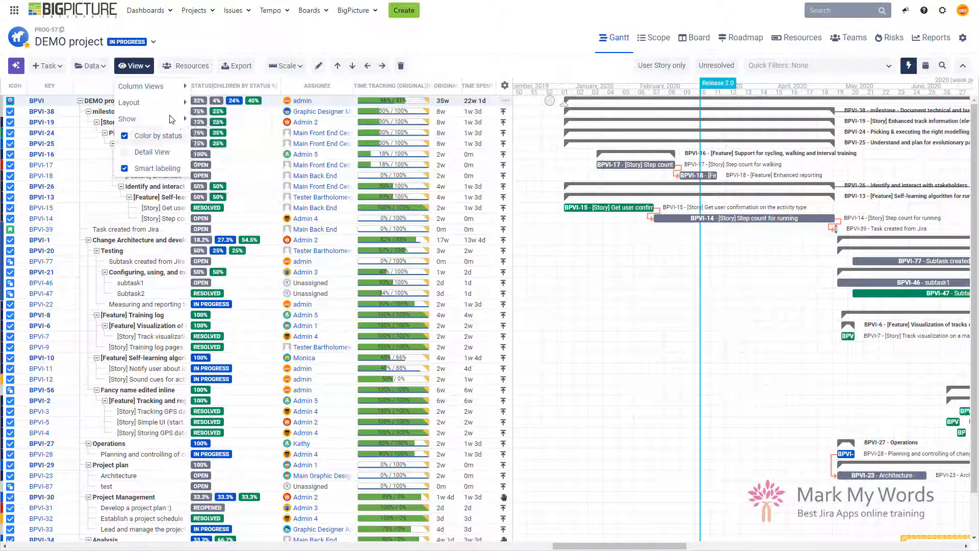
{"action": "left_click", "coordinate": [274, 50]}
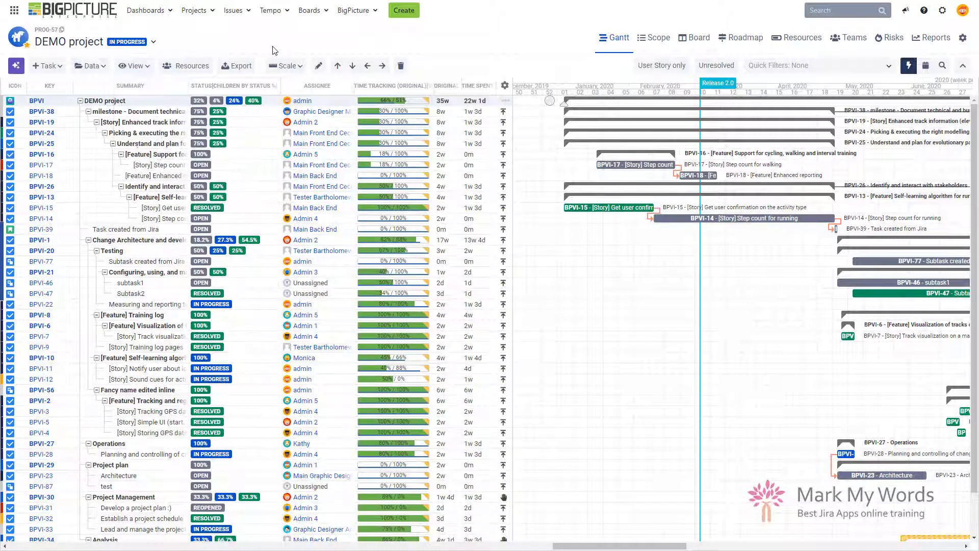
- Review the export formats offered for the Gantt in the Export manager and close it without exporting
{"action": "left_click", "coordinate": [240, 69]}
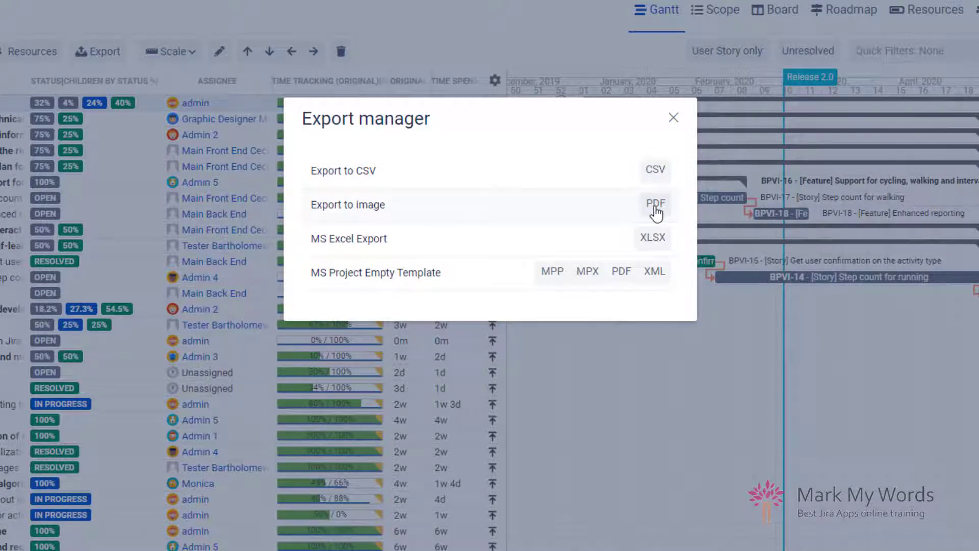
{"action": "left_click_drag", "start_coordinate": [353, 204], "coordinate": [390, 208]}
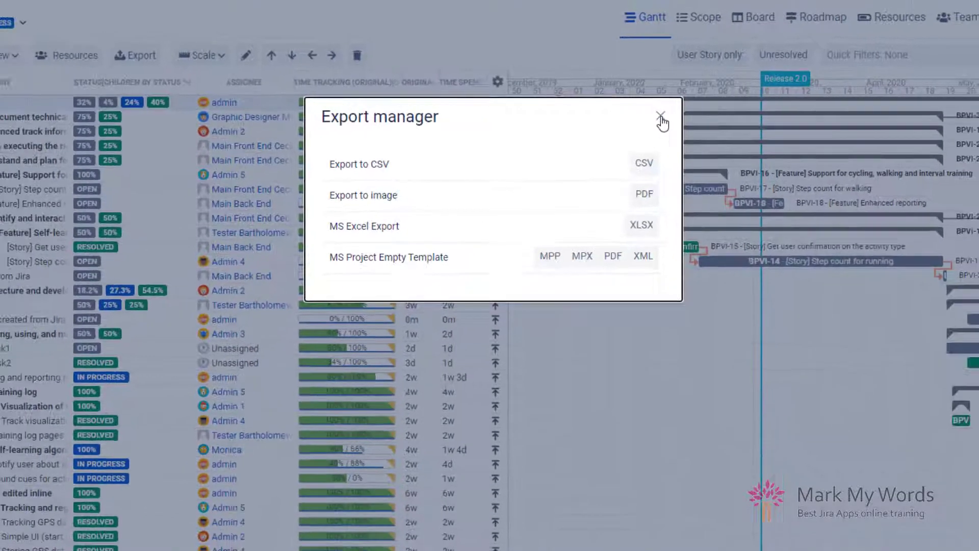
{"action": "left_click", "coordinate": [673, 118]}
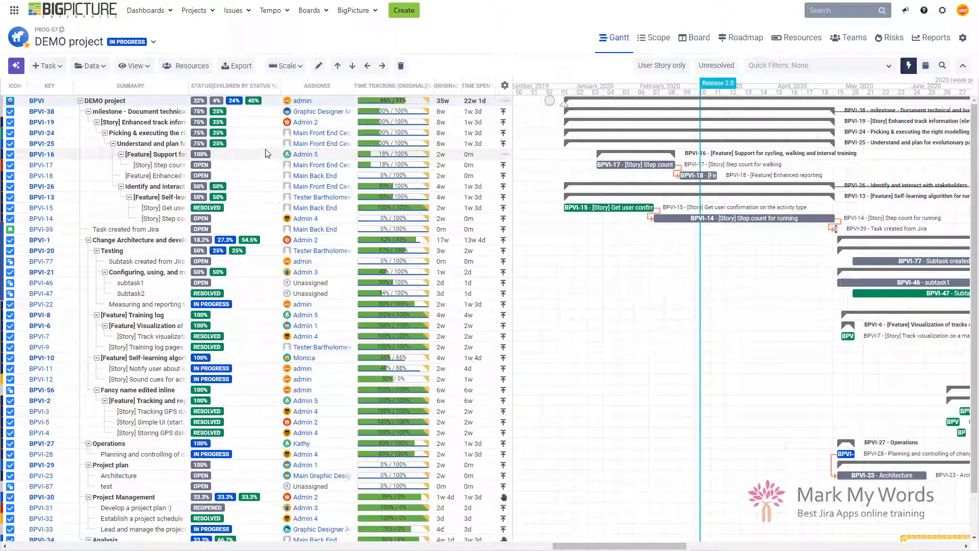
- Filter the Gantt with the Delayed tasks quick filter, examine the filtered task list, and clear the filter again
{"action": "left_click", "coordinate": [844, 69]}
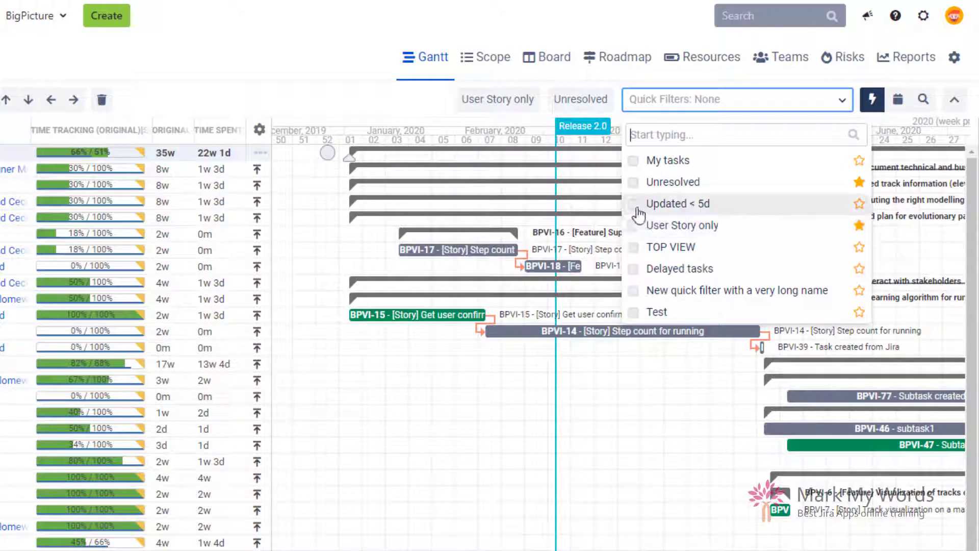
{"action": "left_click", "coordinate": [633, 272]}
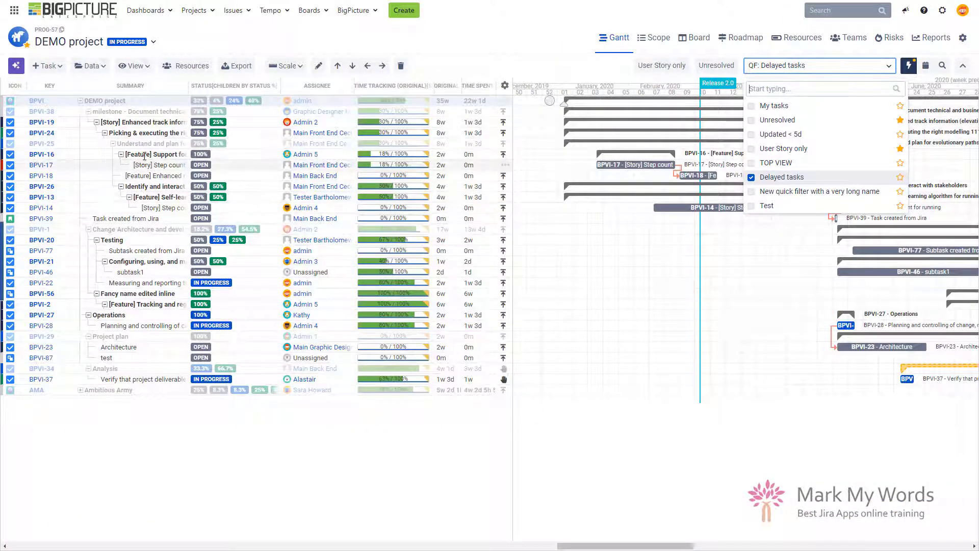
{"action": "left_click", "coordinate": [260, 158]}
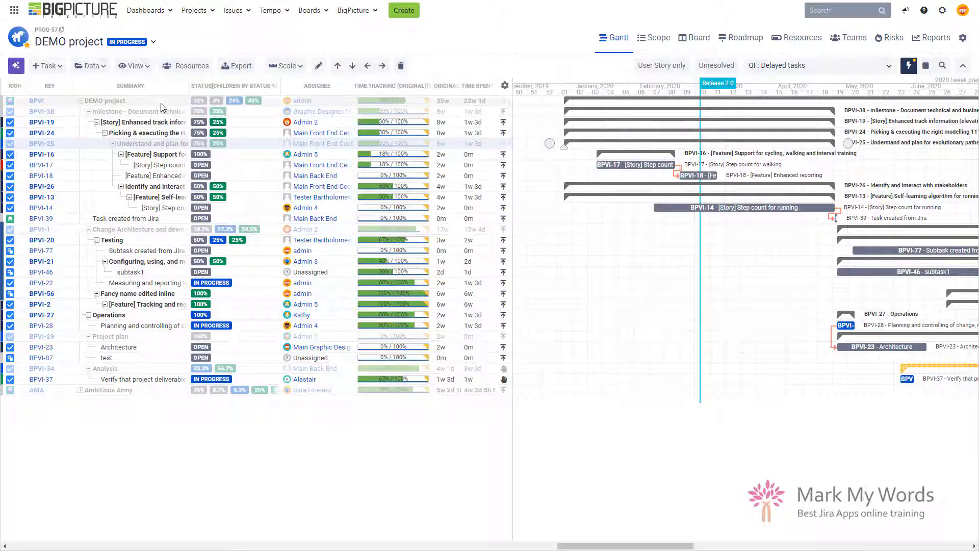
{"action": "left_click", "coordinate": [803, 66]}
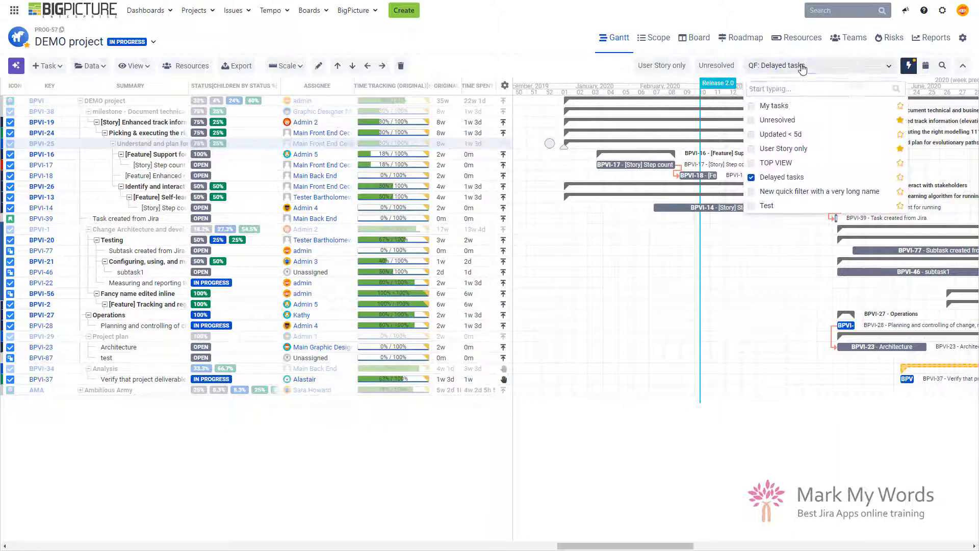
{"action": "left_click", "coordinate": [780, 179]}
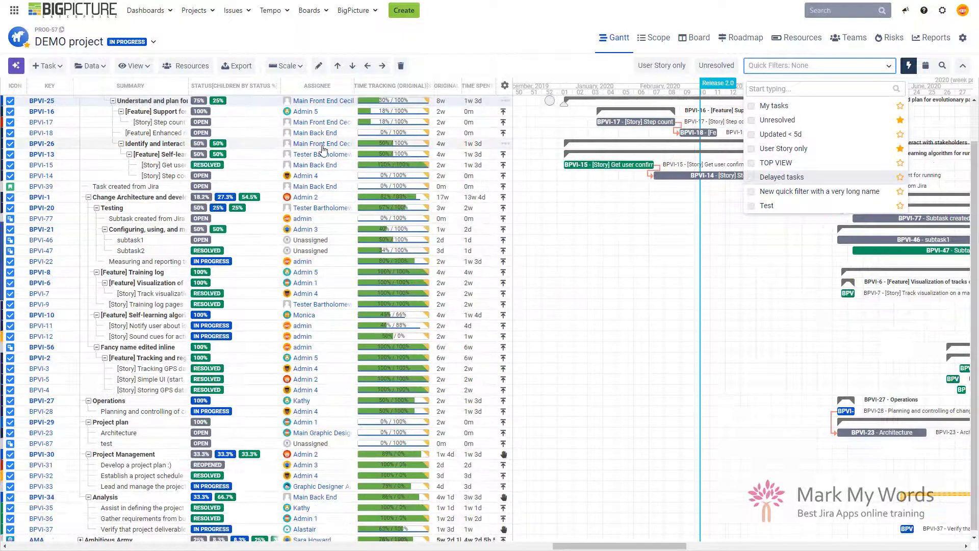
{"action": "left_click", "coordinate": [575, 71]}
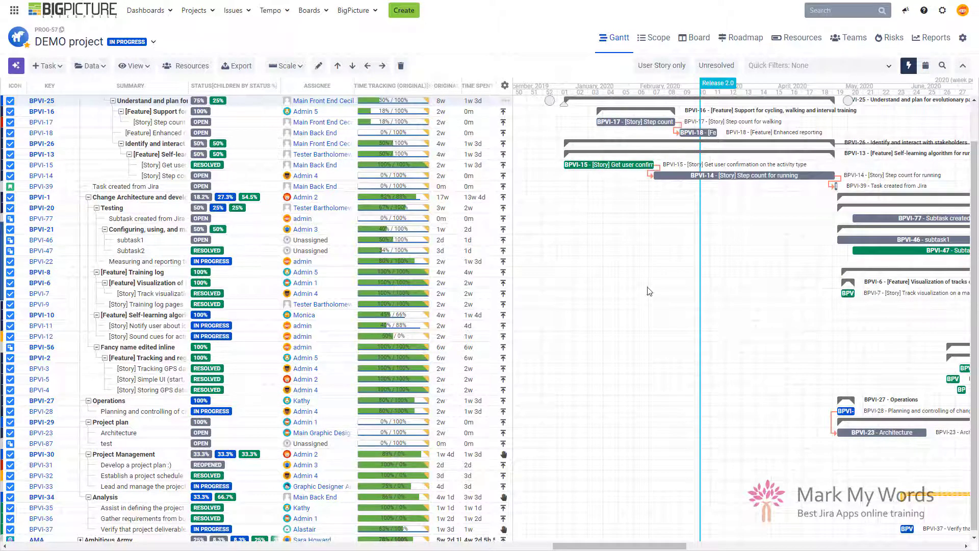
- Create an end-to-start dependency from BPVI-5 to BPVI-4 on the Gantt timeline and review the link's settings without changing them
{"action": "left_click_drag", "start_coordinate": [617, 547], "coordinate": [654, 546]}
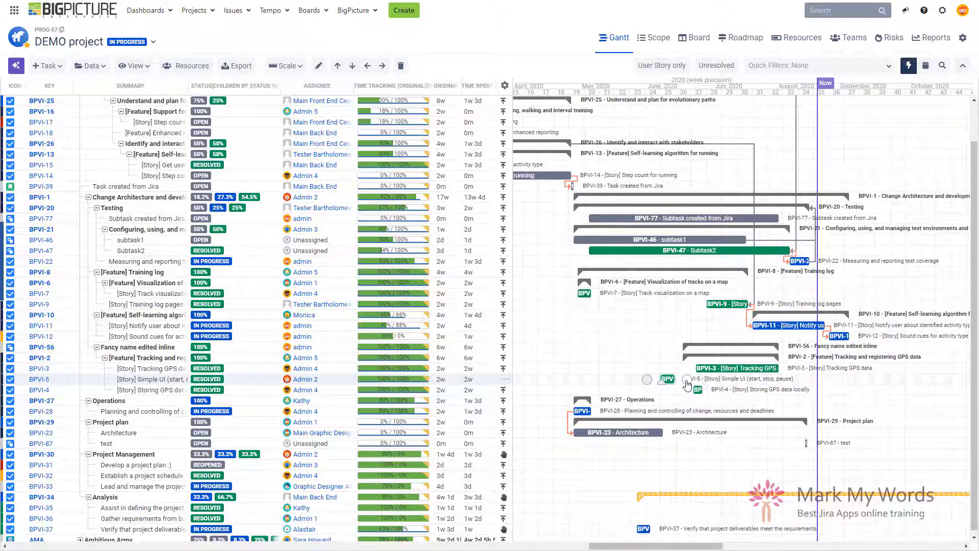
{"action": "mouse_move", "coordinate": [669, 379]}
{"action": "left_mouse_down"}
{"action": "mouse_move", "coordinate": [684, 382]}
{"action": "mouse_move", "coordinate": [682, 393]}
{"action": "left_mouse_up"}
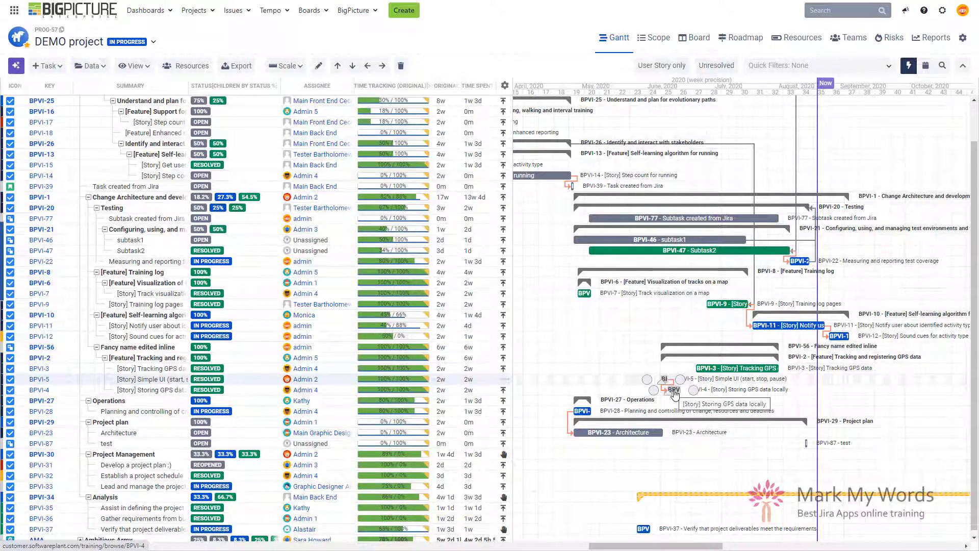
{"action": "left_click", "coordinate": [671, 389]}
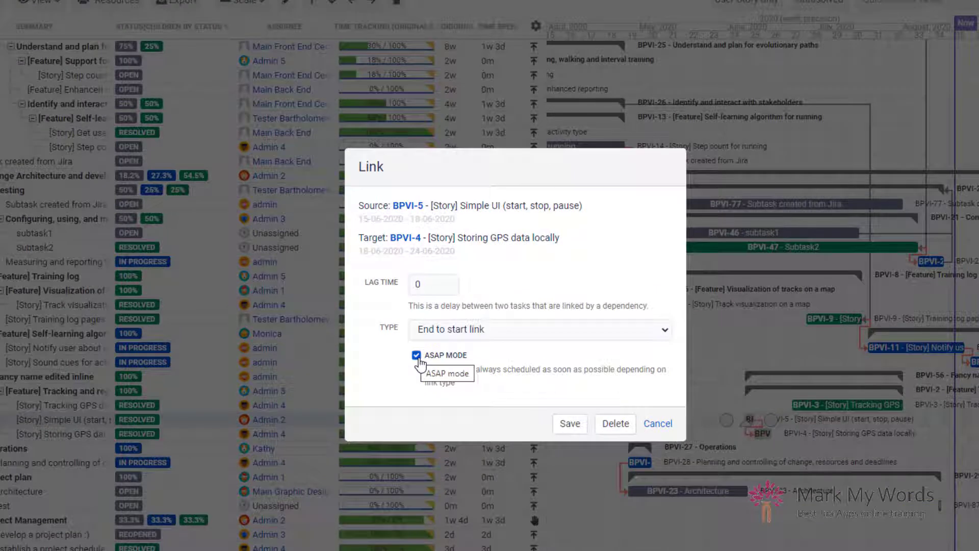
{"action": "left_click", "coordinate": [658, 423]}
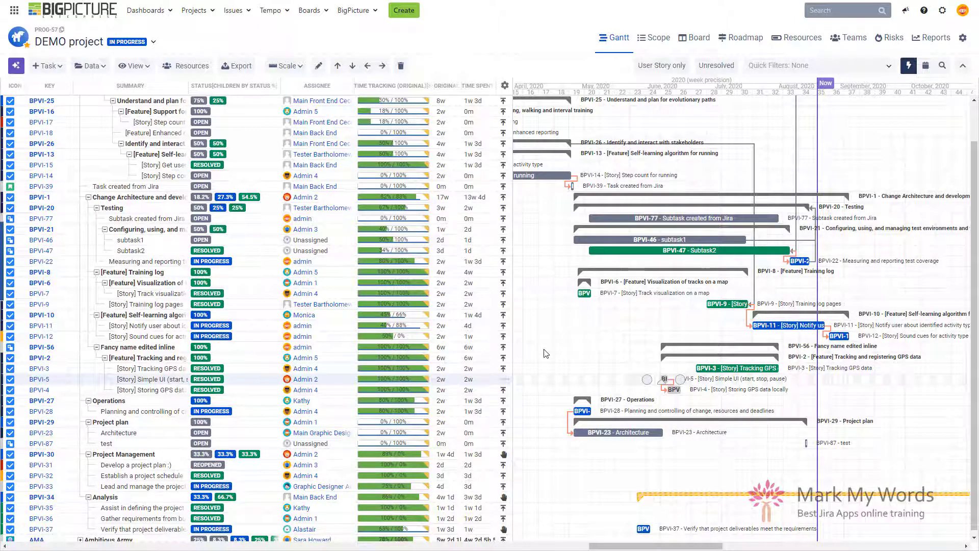
- Open the project's Scope module and review the aggregation options of the Status column
{"action": "left_click", "coordinate": [657, 45]}
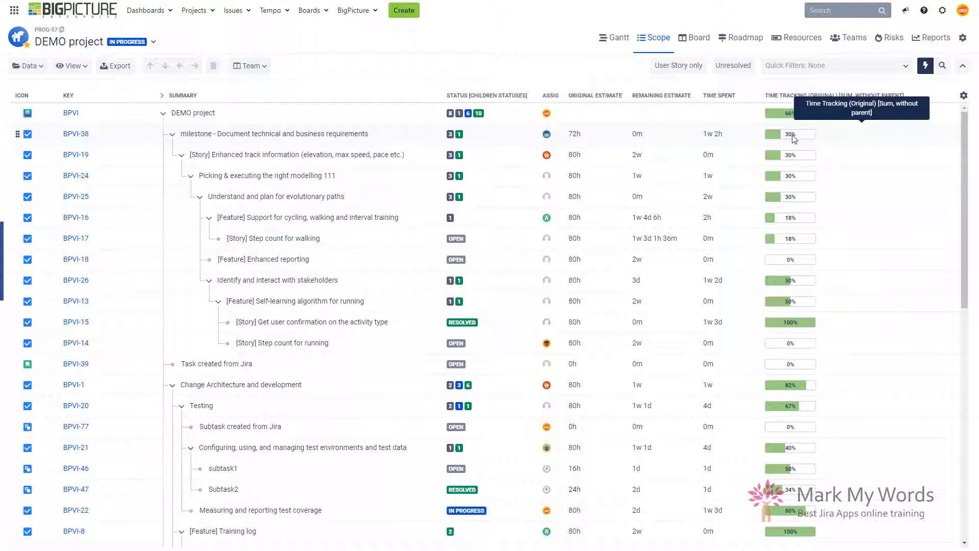
{"action": "left_click", "coordinate": [632, 117]}
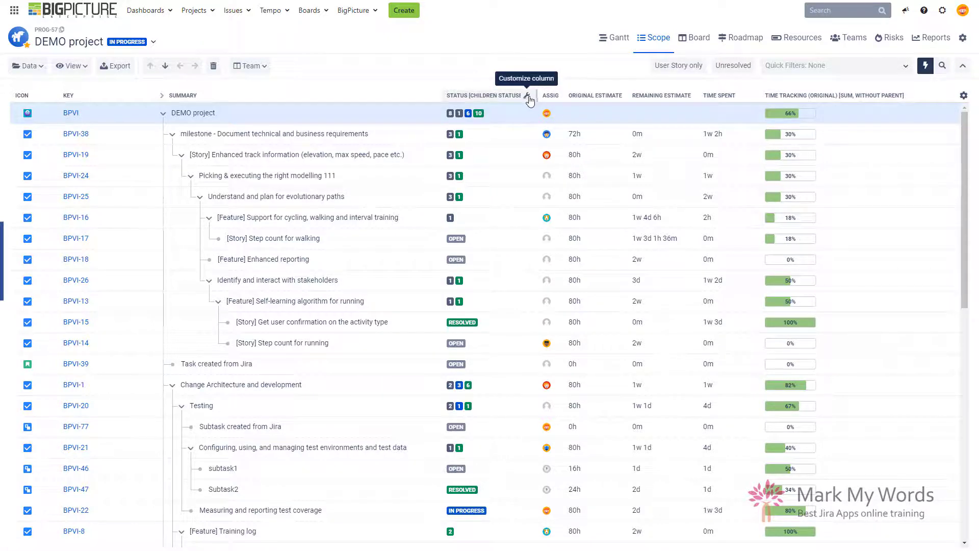
{"action": "left_click", "coordinate": [527, 96]}
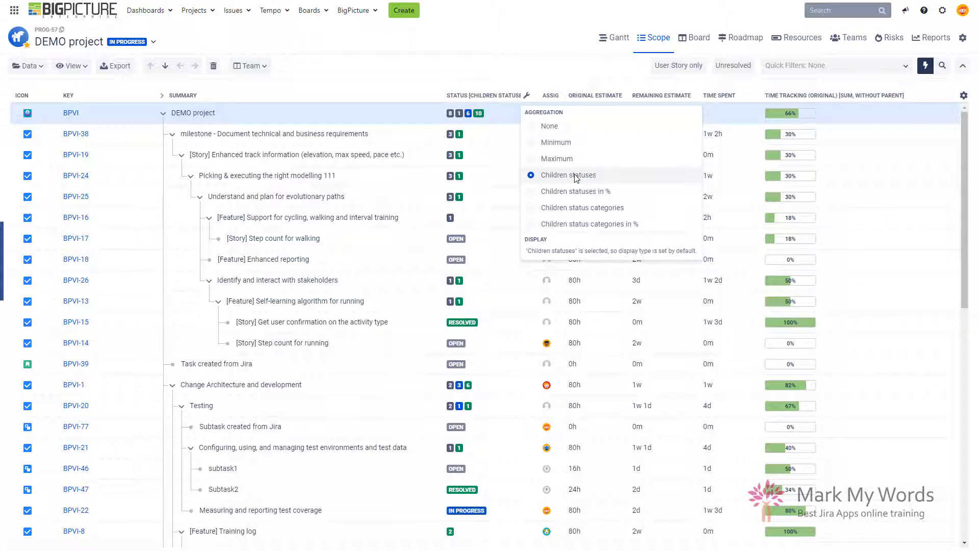
{"action": "left_click", "coordinate": [422, 90]}
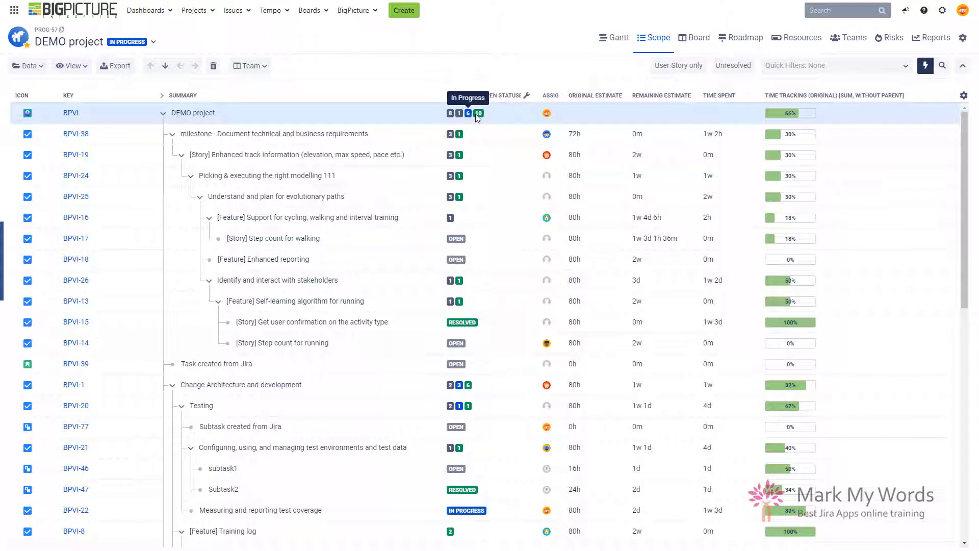
- Try the Children statuses in % and Minimum aggregations on the Status column and restore Children statuses
{"action": "left_click", "coordinate": [526, 95]}
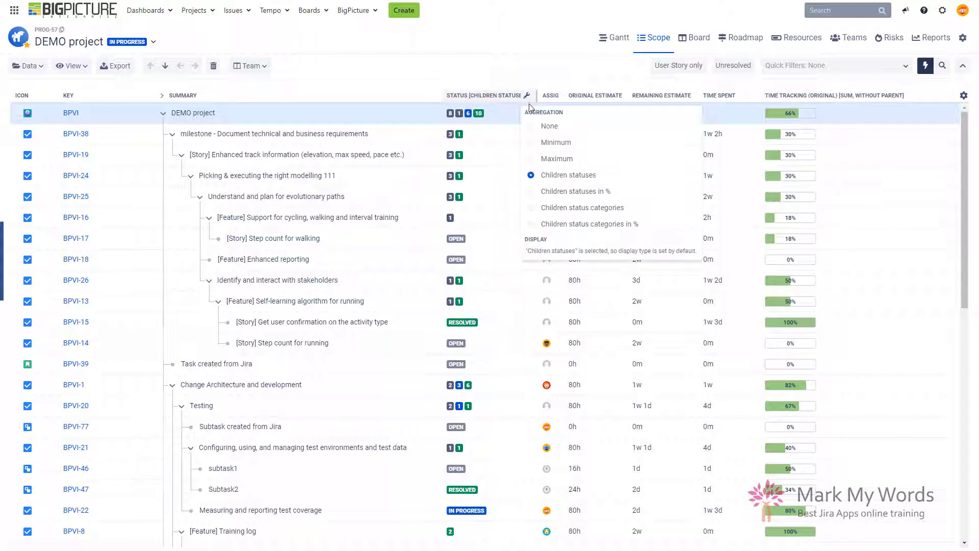
{"action": "left_click", "coordinate": [579, 192]}
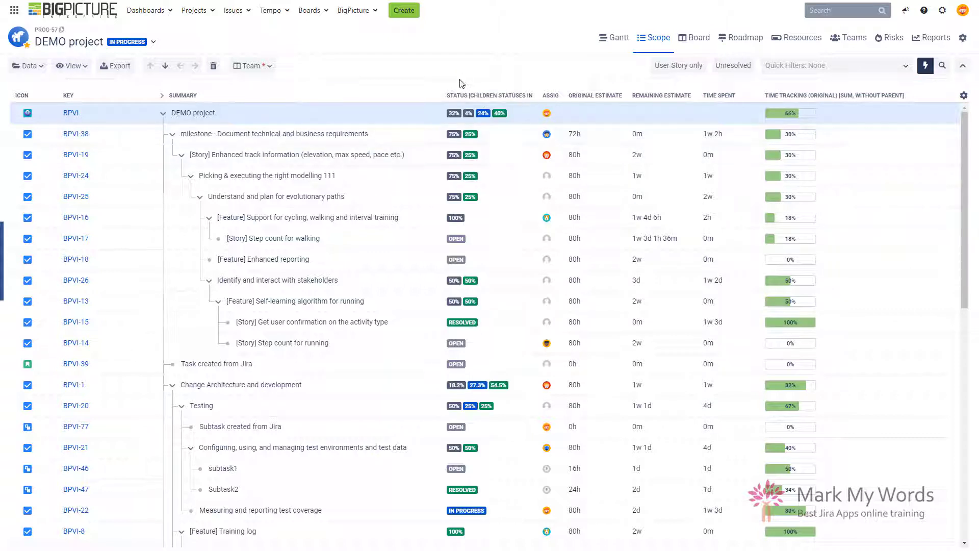
{"action": "mouse_move", "coordinate": [470, 106]}
{"action": "left_click", "coordinate": [527, 96]}
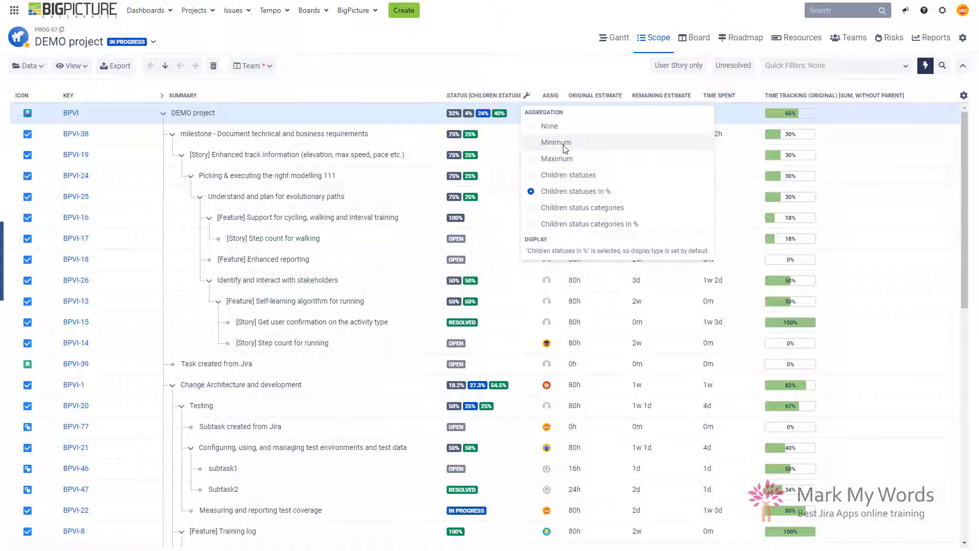
{"action": "left_click", "coordinate": [530, 142]}
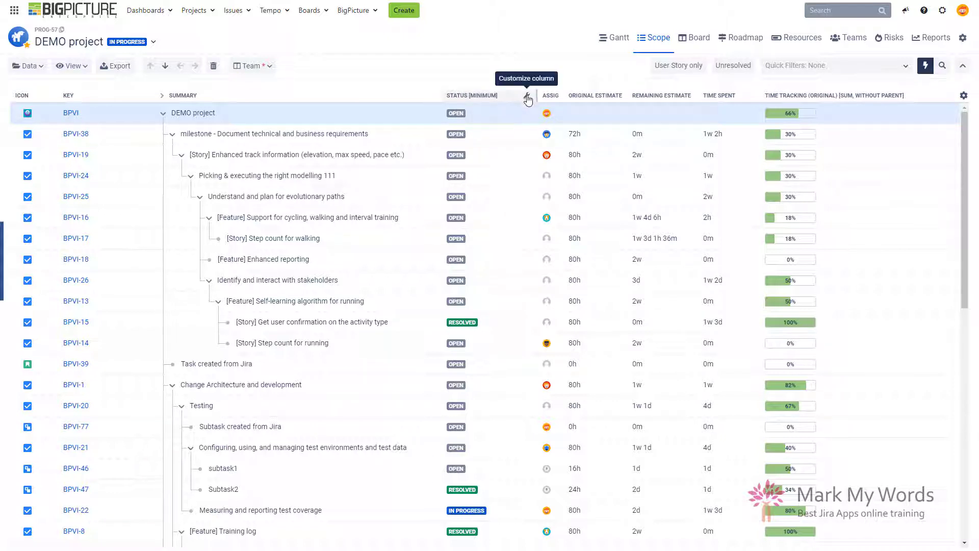
{"action": "left_click", "coordinate": [527, 97]}
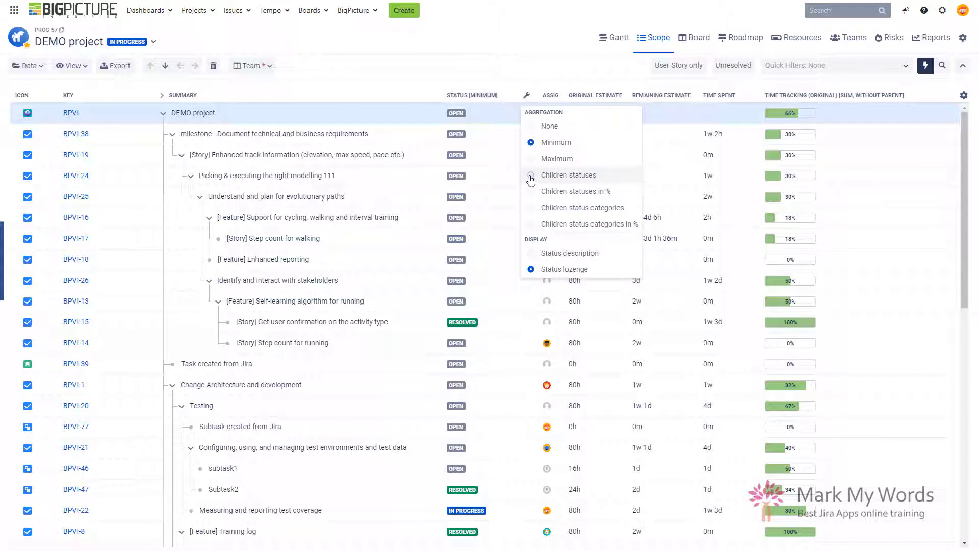
{"action": "left_click", "coordinate": [531, 175]}
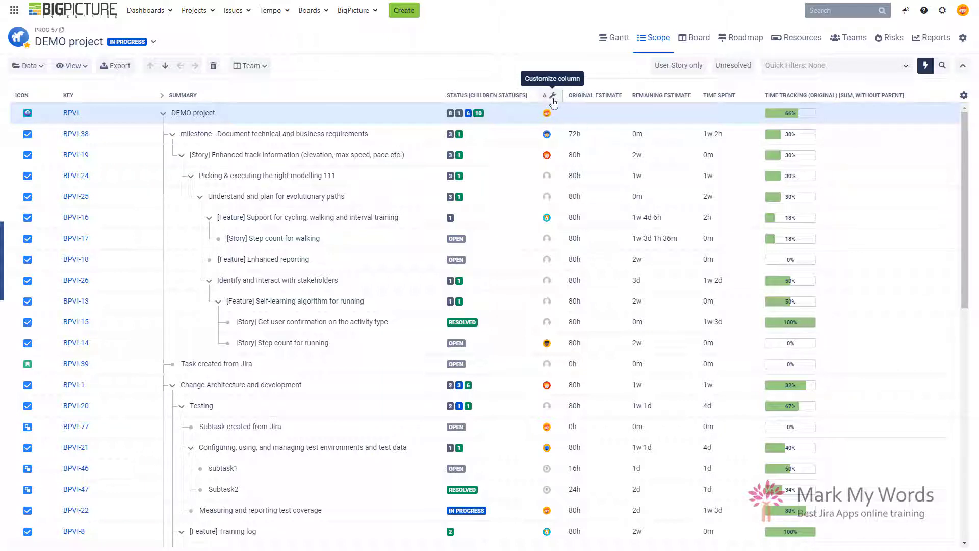
- Check the display options of the Assignee column without changing them
{"action": "left_click", "coordinate": [554, 99]}
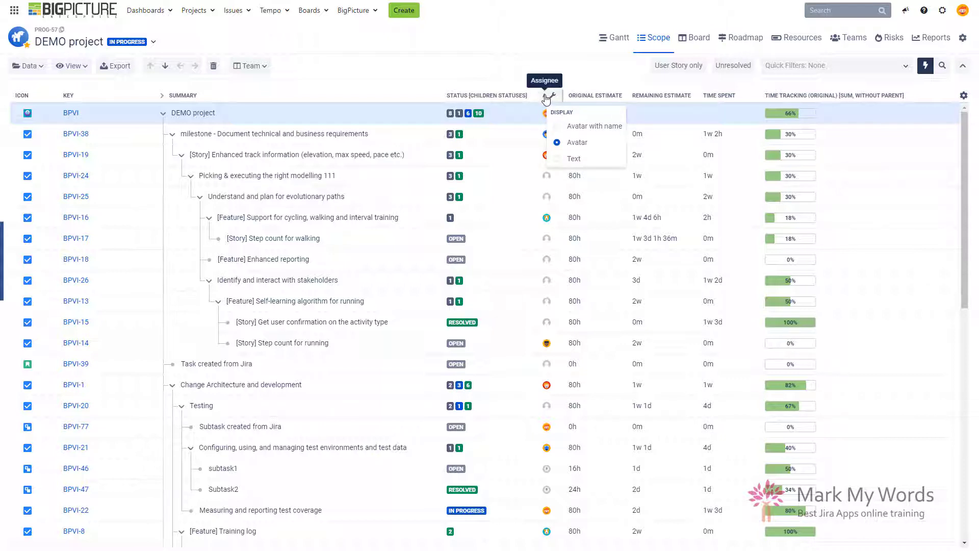
{"action": "left_click", "coordinate": [574, 71]}
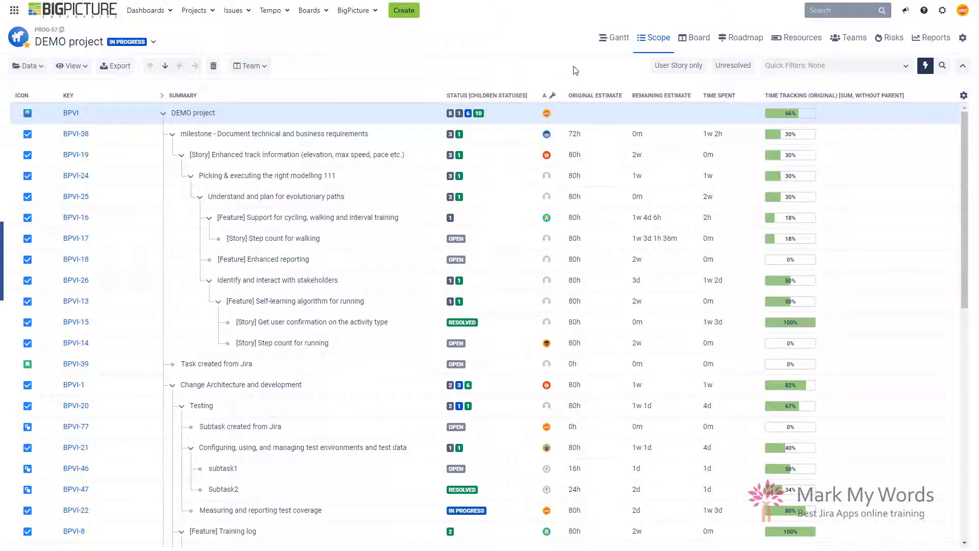
- Set the aggregation of the Original estimate, Remaining estimate and Time spent columns to Sum, without parent
{"action": "left_click", "coordinate": [617, 97]}
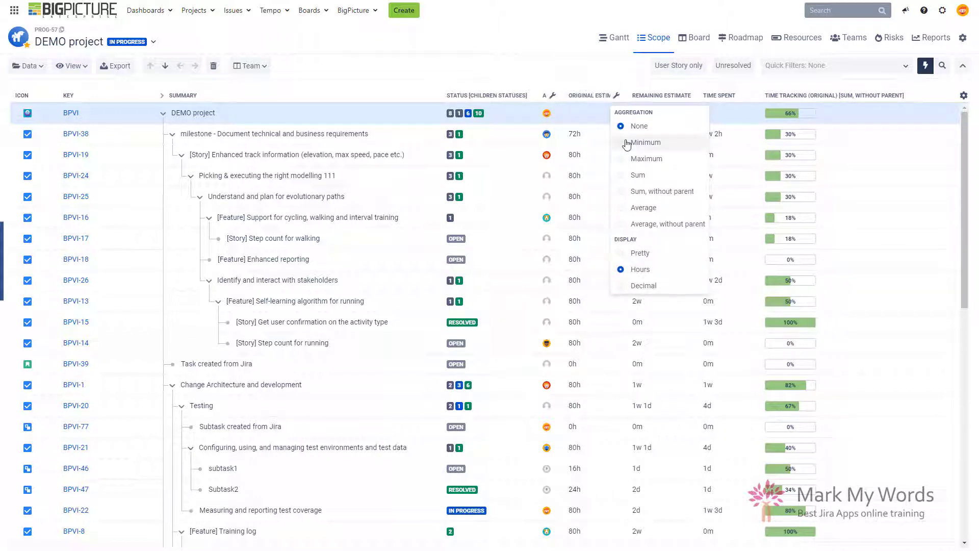
{"action": "left_click", "coordinate": [638, 192]}
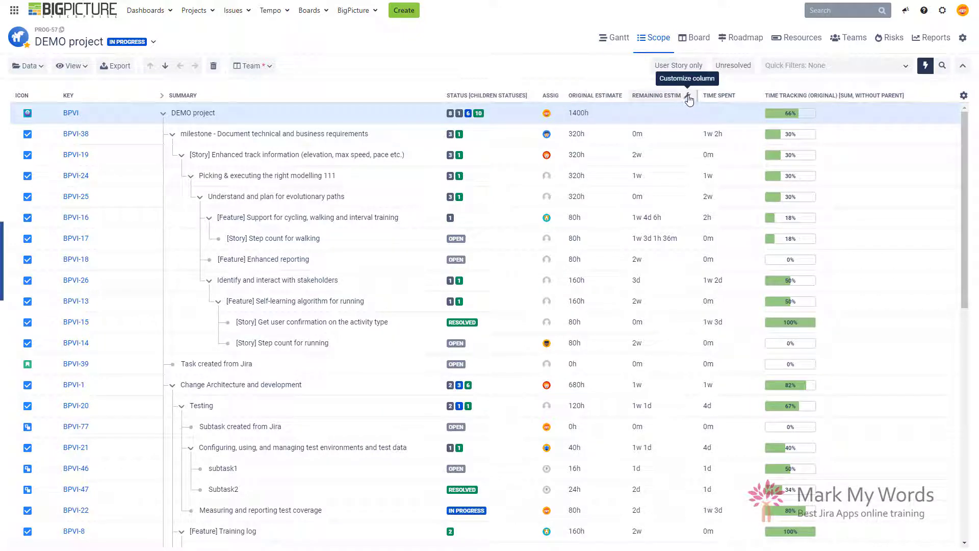
{"action": "left_click", "coordinate": [688, 97]}
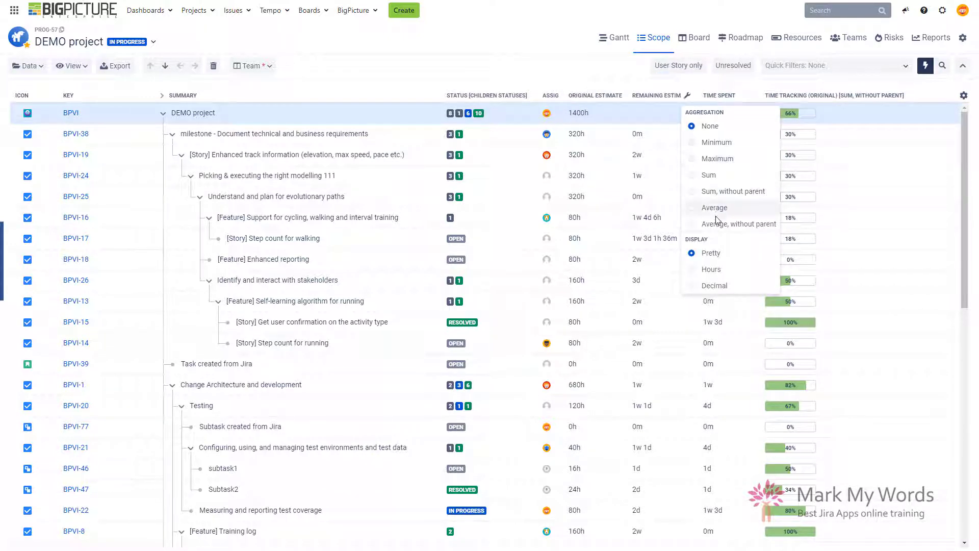
{"action": "left_click", "coordinate": [706, 192]}
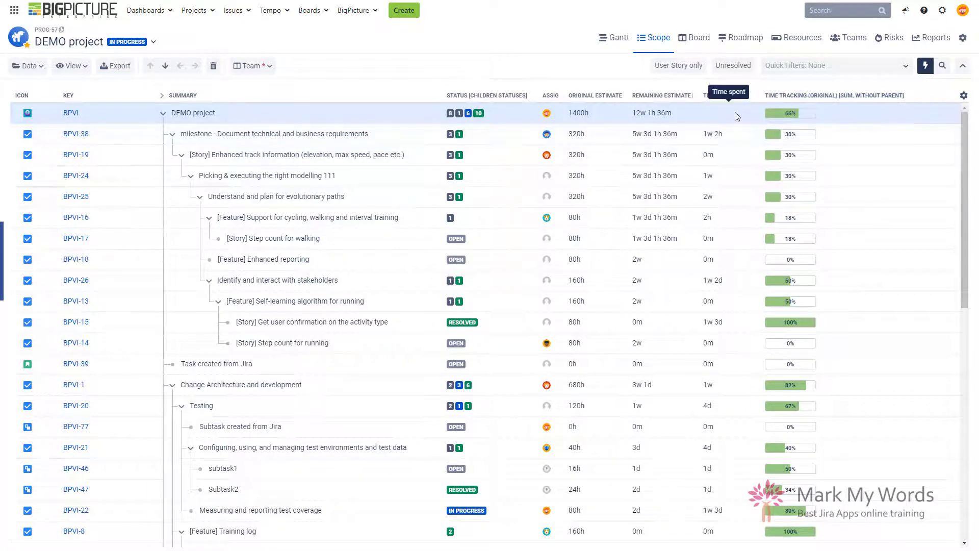
{"action": "left_click", "coordinate": [748, 95]}
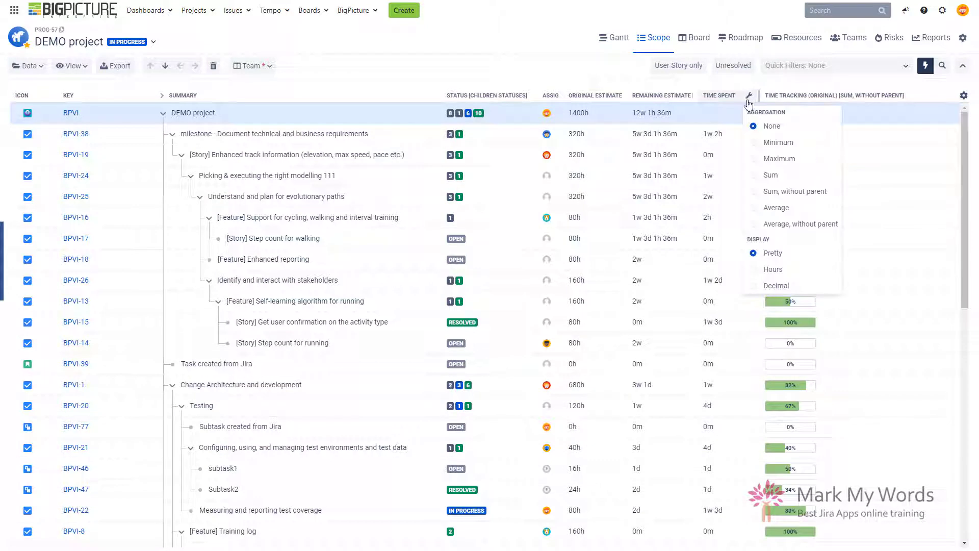
{"action": "left_click", "coordinate": [755, 194]}
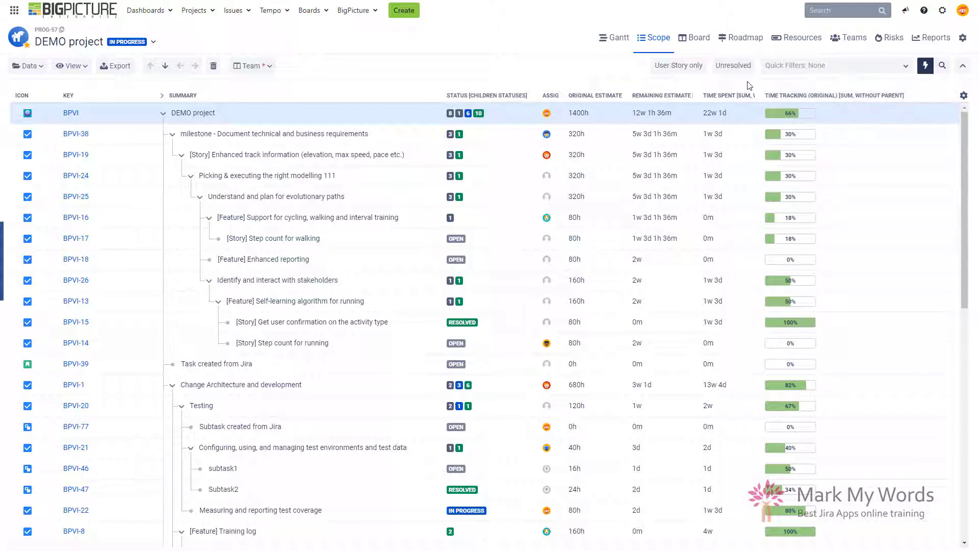
- Revisit the top of the Gantt's task list, and open the Resources module with the Skills section hidden
{"action": "left_click", "coordinate": [613, 45]}
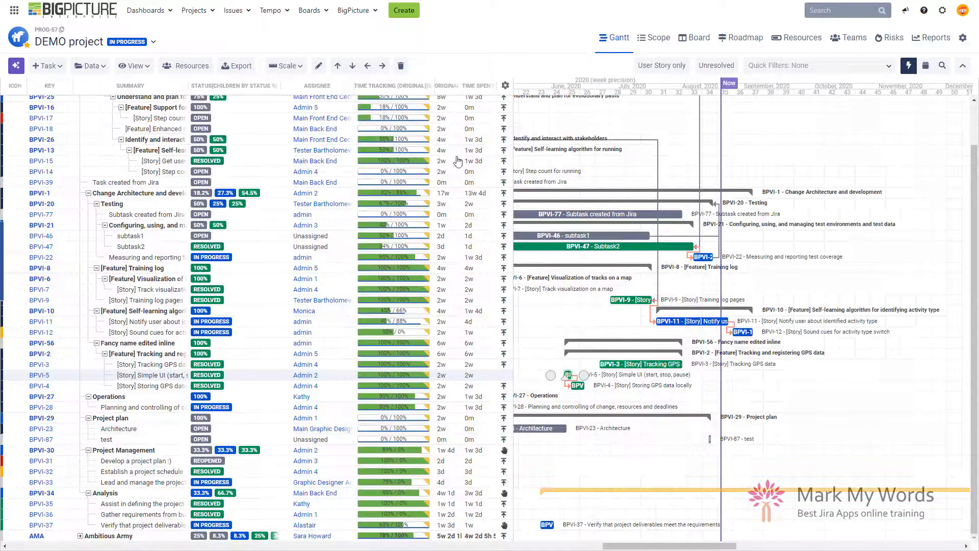
{"action": "scroll", "coordinate": [398, 162], "scroll_direction": "up", "scroll_amount": 1}
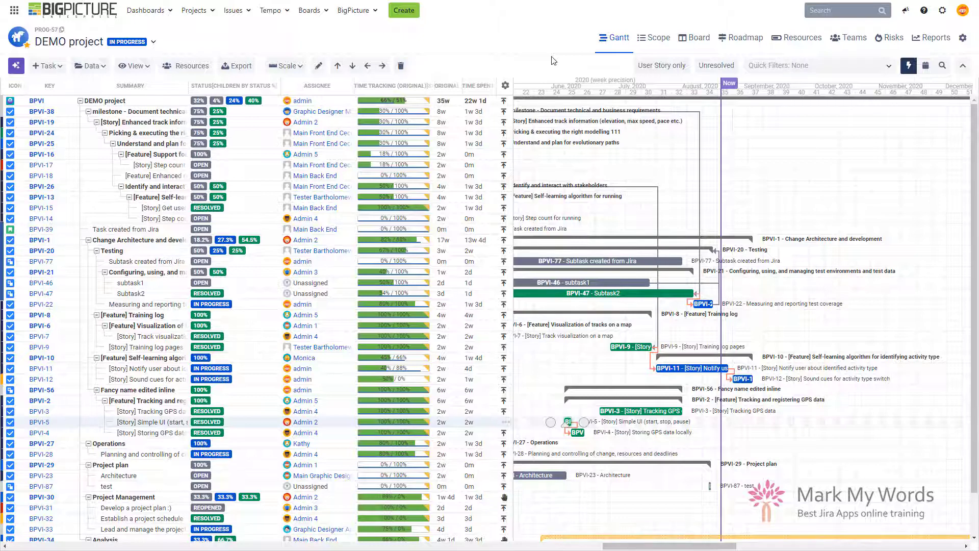
{"action": "left_click", "coordinate": [800, 44]}
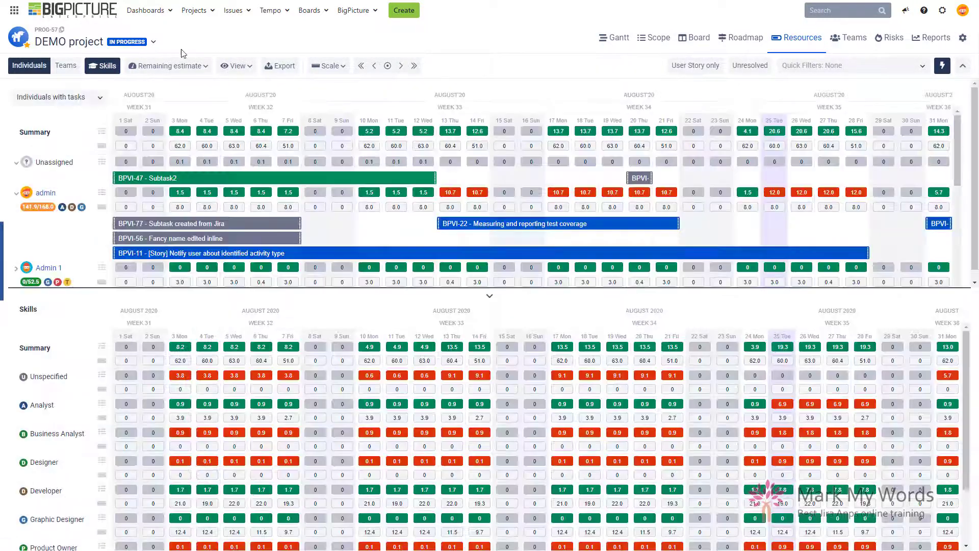
{"action": "left_click", "coordinate": [103, 67]}
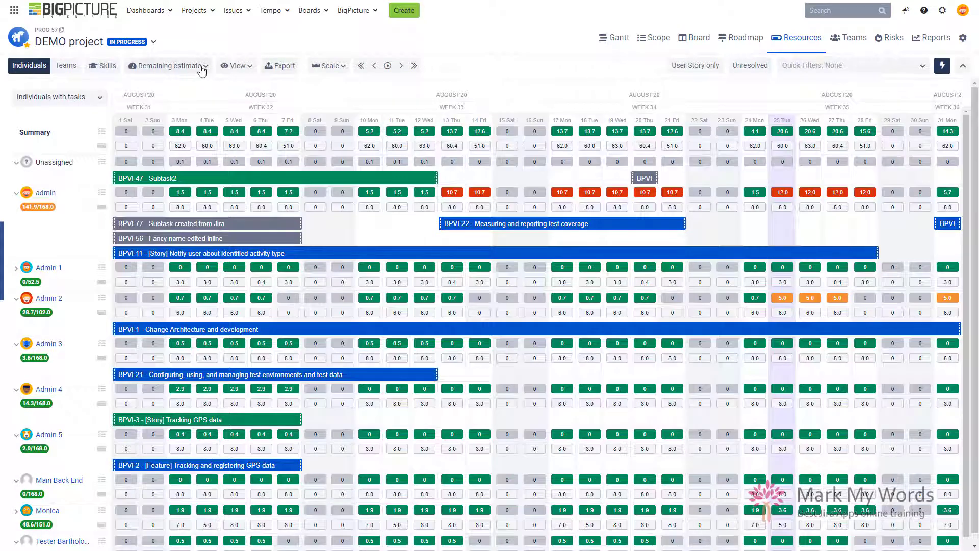
- Hide Tasks and Capacity in the individuals' resource view so that only Allocation is shown
{"action": "left_click", "coordinate": [249, 68]}
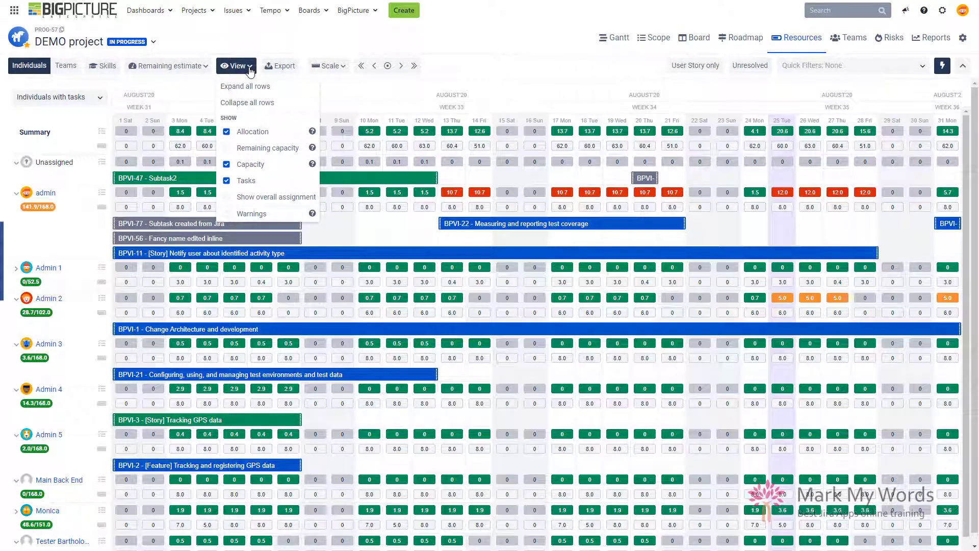
{"action": "left_click", "coordinate": [514, 51]}
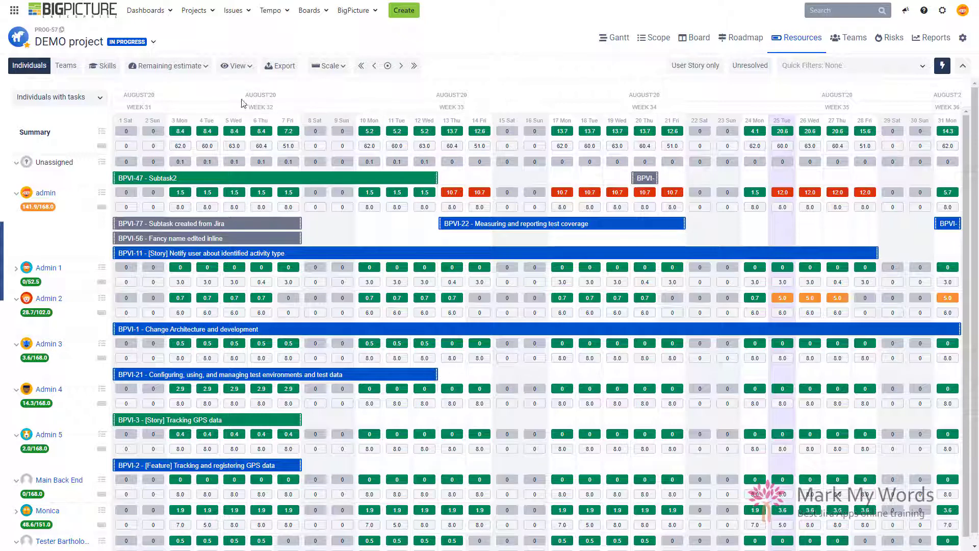
{"action": "left_click", "coordinate": [246, 67]}
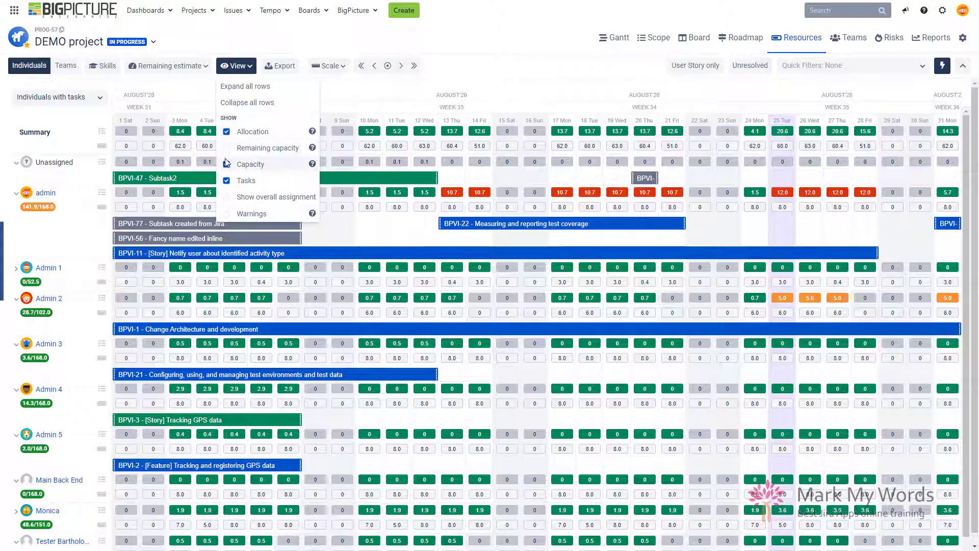
{"action": "left_click", "coordinate": [226, 182]}
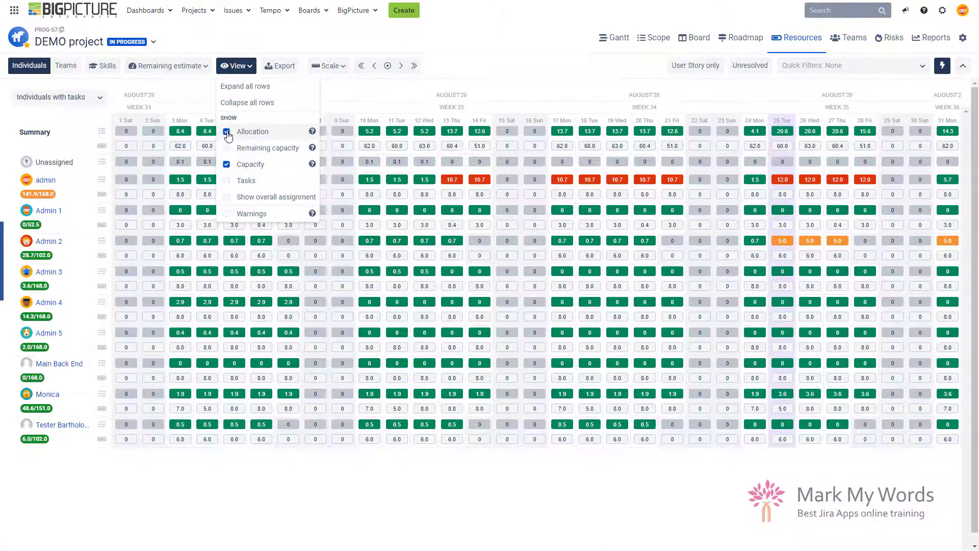
{"action": "left_click", "coordinate": [227, 132]}
{"action": "left_click", "coordinate": [227, 166]}
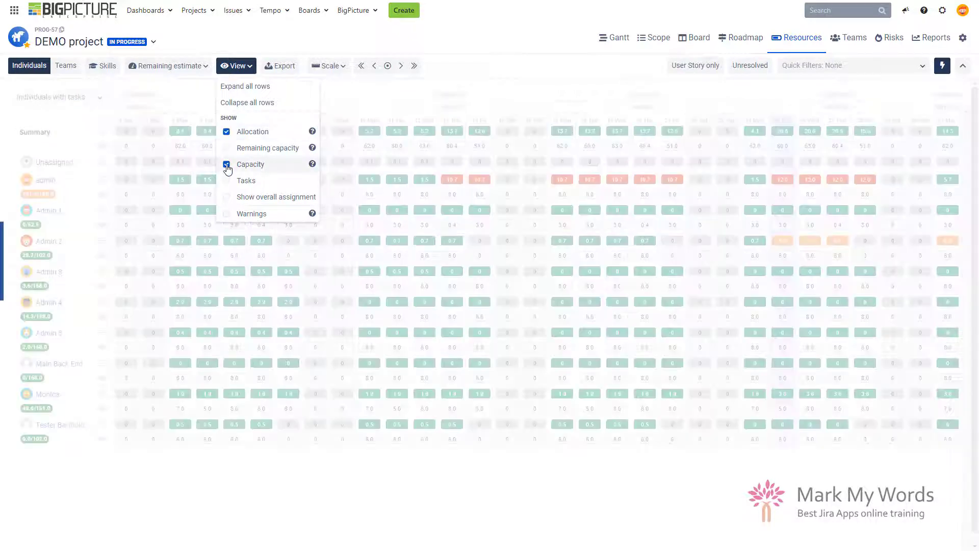
{"action": "left_click", "coordinate": [515, 74]}
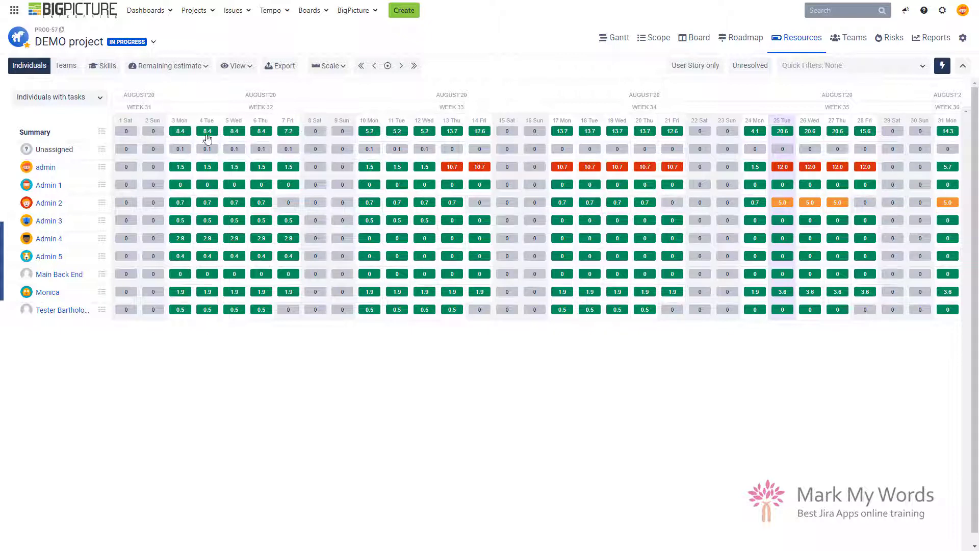
- Try the Weekly aggregation on the resource timeline and restore the Daily aggregation
{"action": "left_click", "coordinate": [345, 67]}
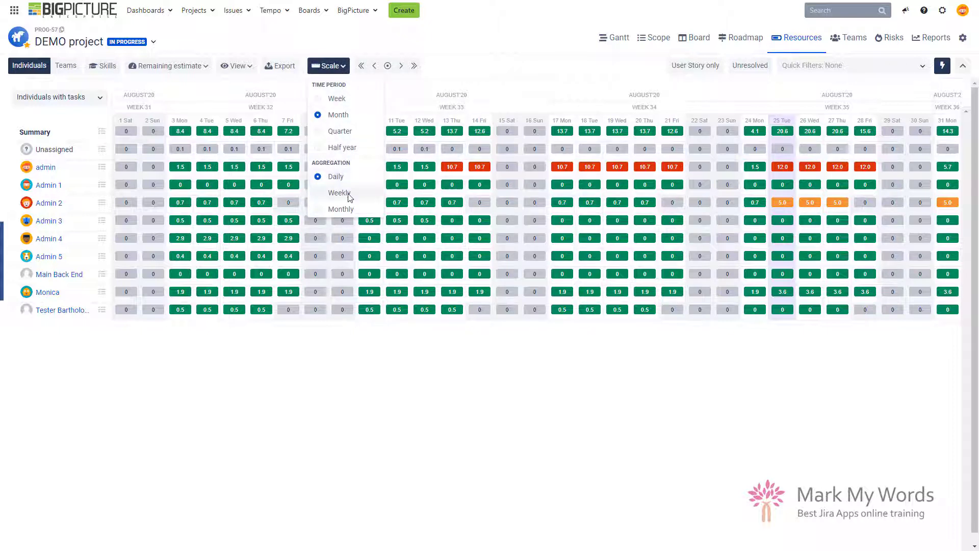
{"action": "left_click", "coordinate": [339, 194]}
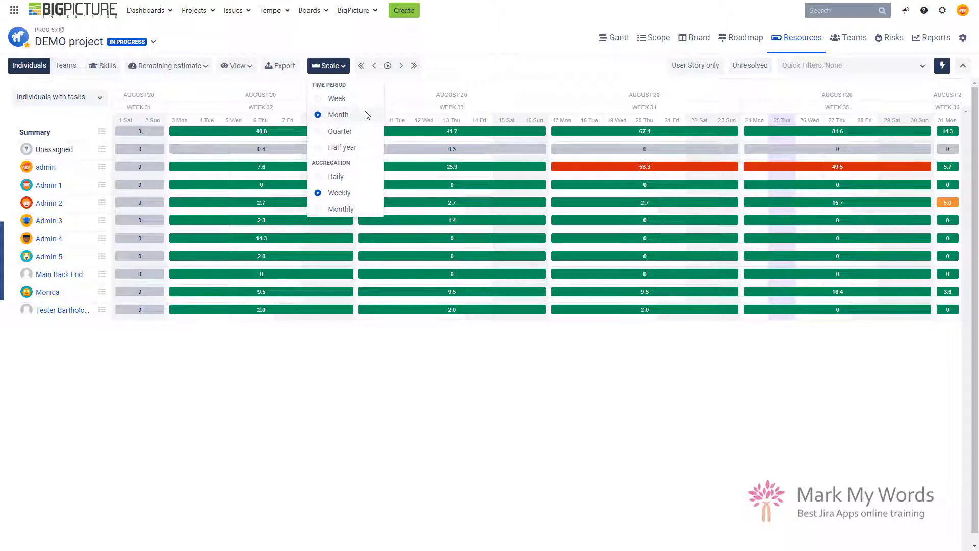
{"action": "left_click", "coordinate": [346, 178]}
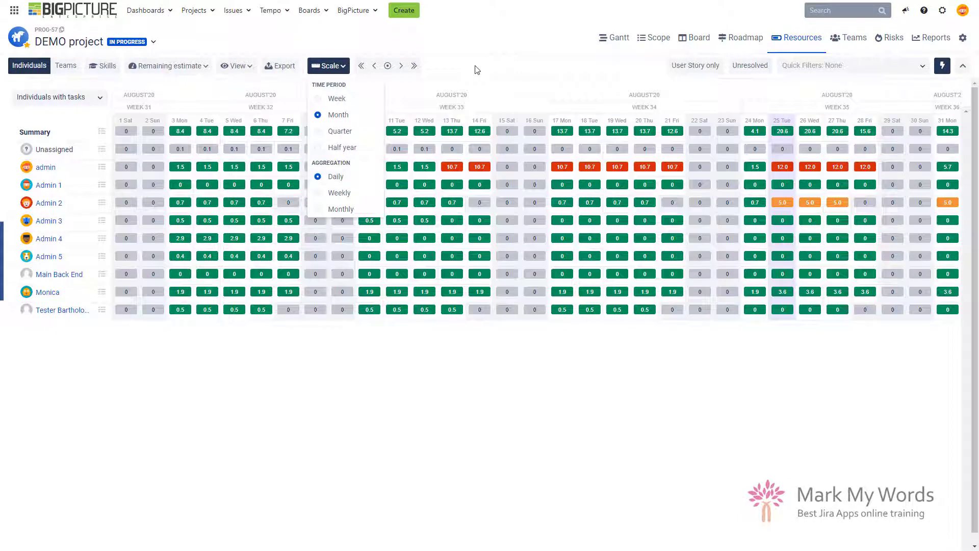
{"action": "left_click", "coordinate": [475, 70]}
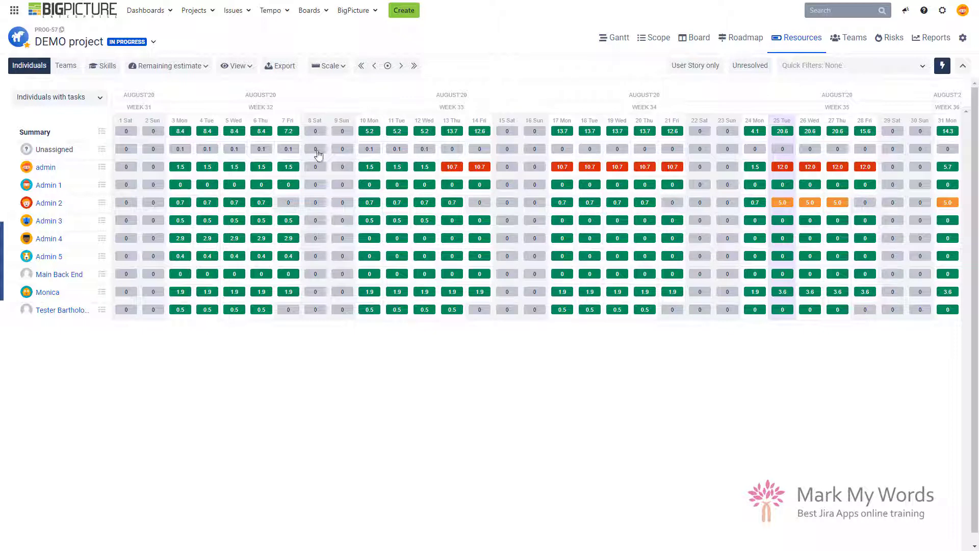
- Show Tasks in the resource view and collapse all resource rows
{"action": "left_click", "coordinate": [239, 66]}
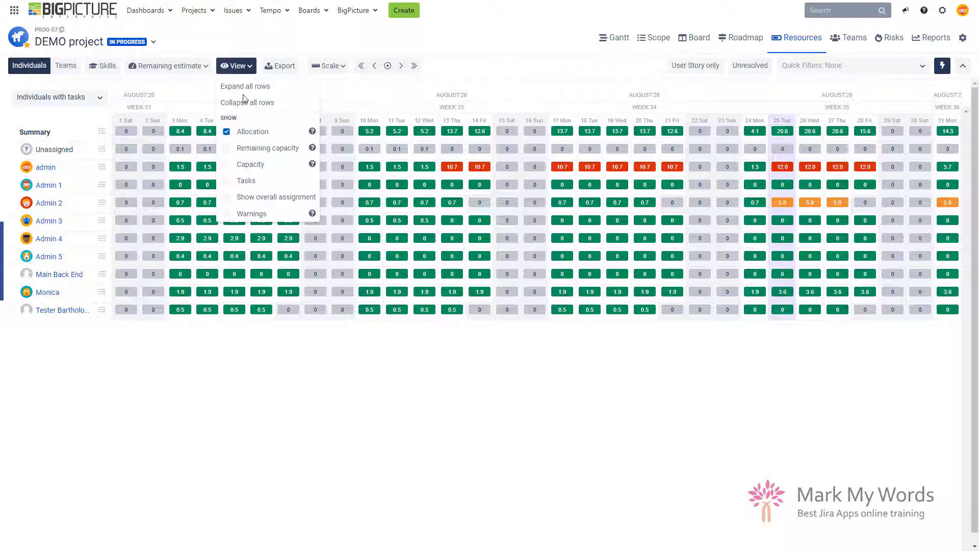
{"action": "left_click", "coordinate": [227, 181]}
{"action": "left_click", "coordinate": [503, 86]}
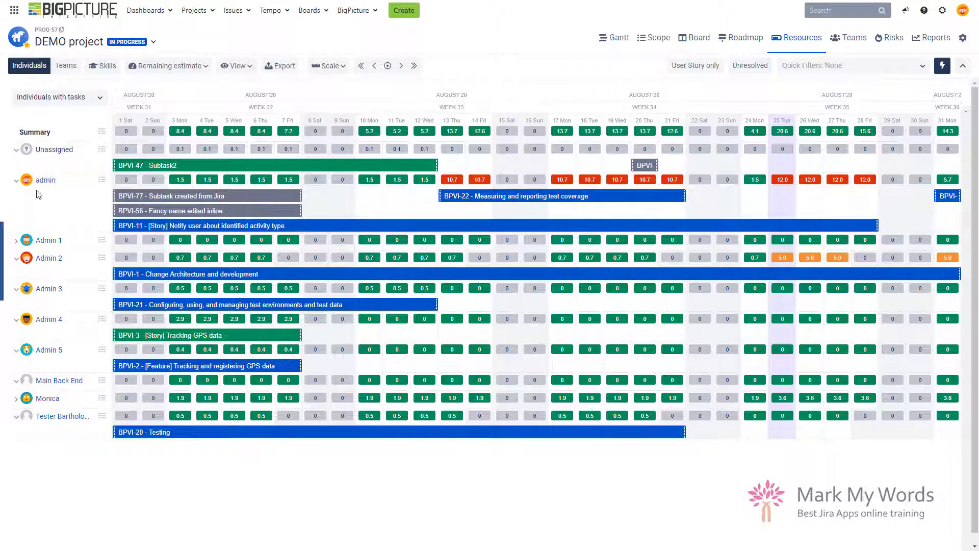
{"action": "left_click", "coordinate": [16, 180]}
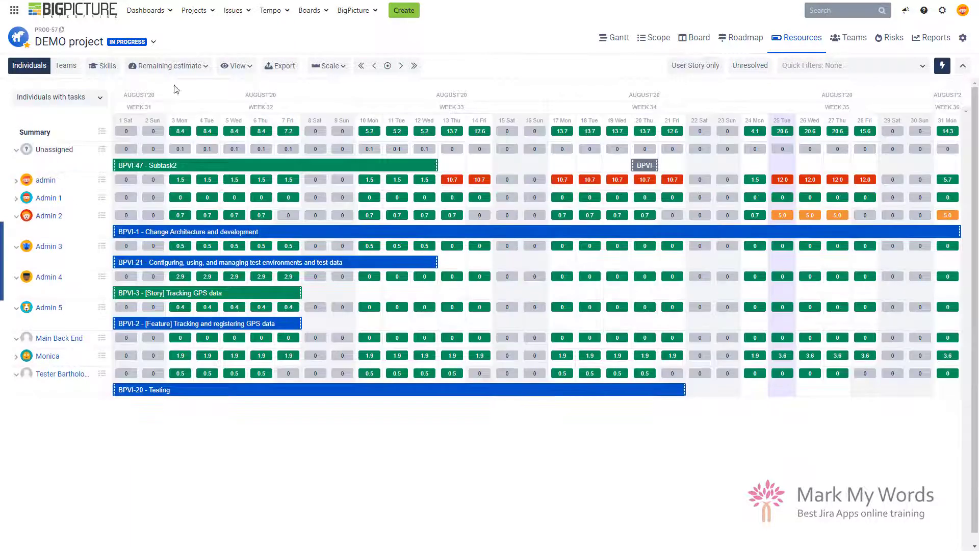
{"action": "left_click", "coordinate": [237, 66]}
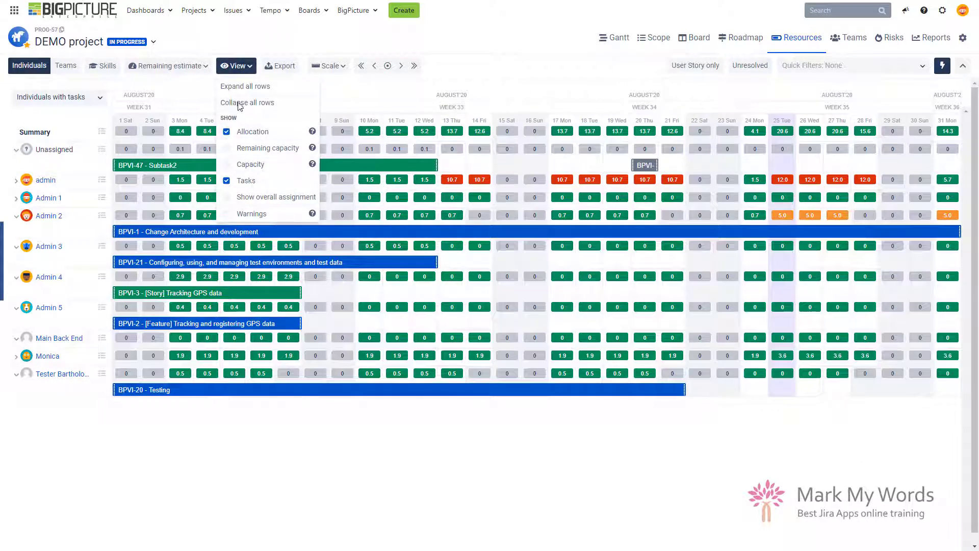
{"action": "left_click", "coordinate": [258, 105]}
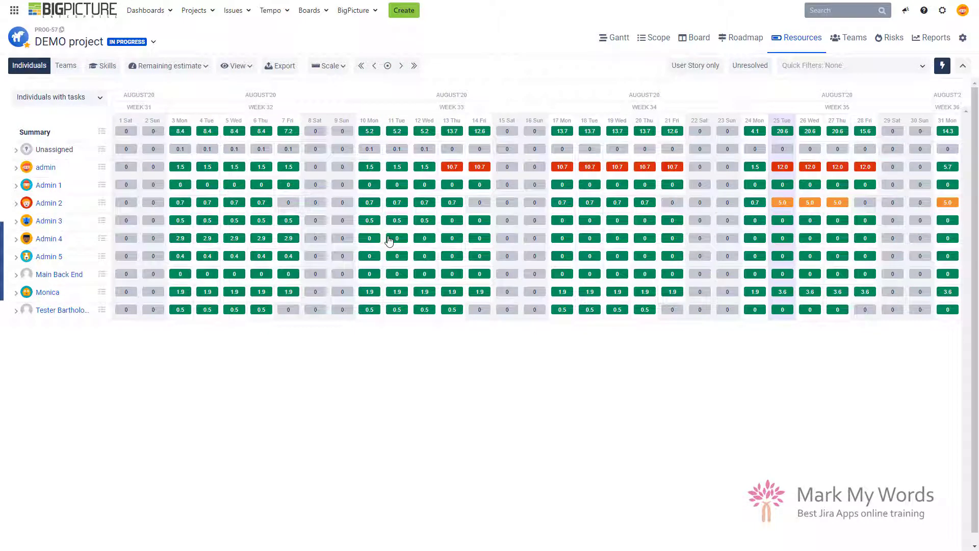
- Expand admin's tasks and check the assignees and estimates of BPVI-22, Measuring and reporting test coverage
{"action": "left_click", "coordinate": [15, 168]}
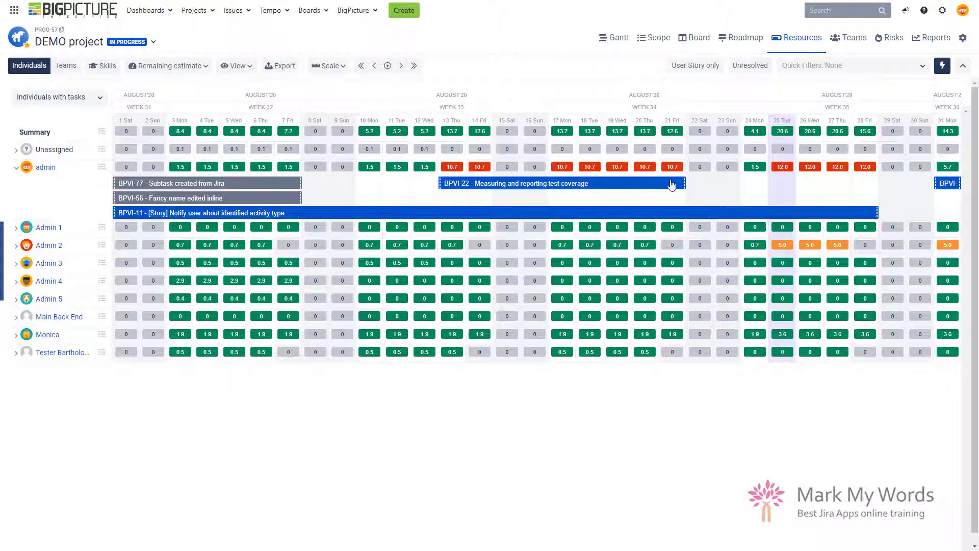
{"action": "left_click", "coordinate": [540, 186]}
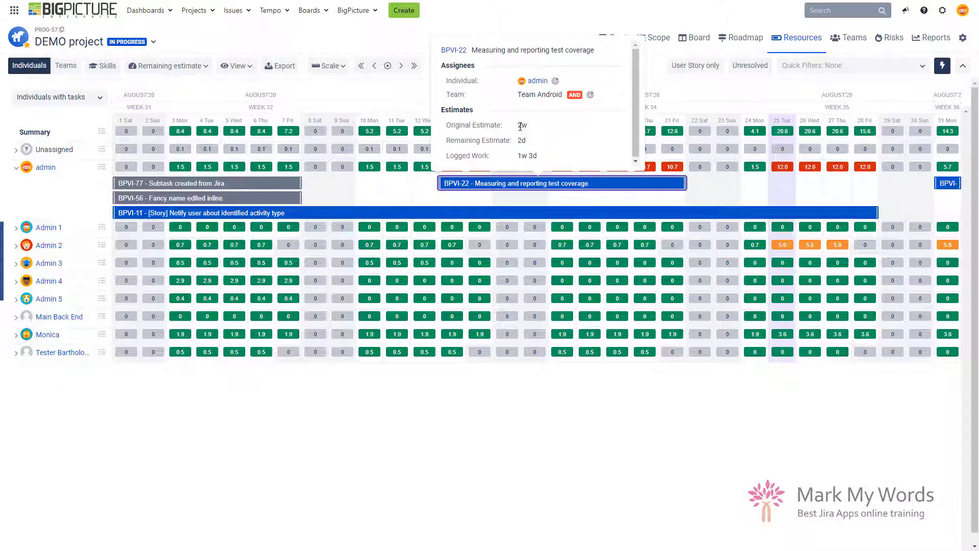
{"action": "left_click", "coordinate": [520, 126]}
{"action": "left_click", "coordinate": [521, 176]}
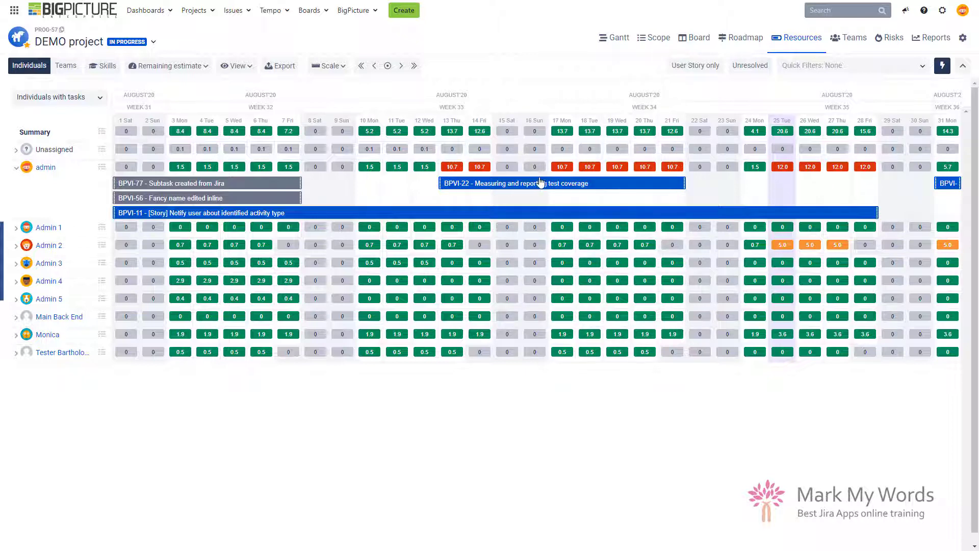
- Reassign BPVI-22 from admin to Admin 2 and extend its end to 31 August
{"action": "left_click_drag", "start_coordinate": [590, 218], "coordinate": [587, 248]}
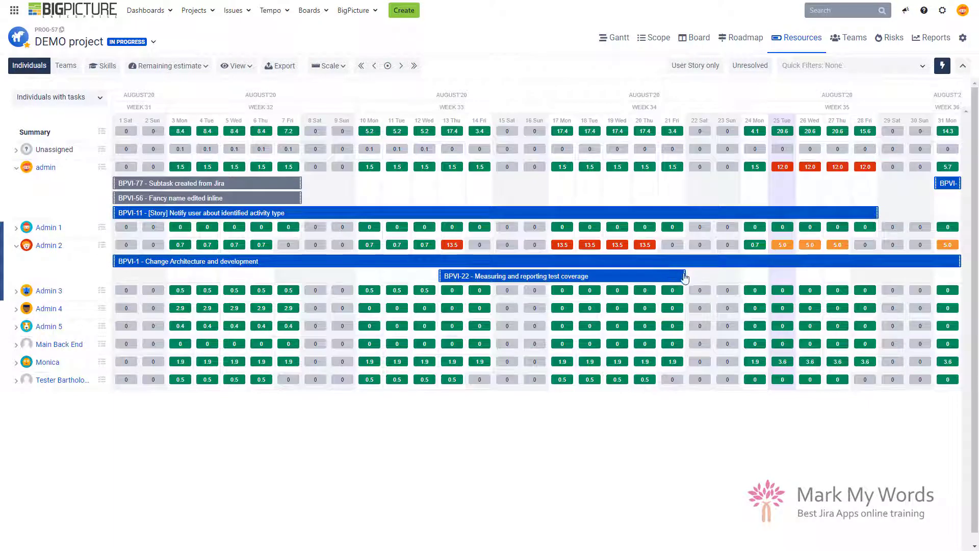
{"action": "left_click_drag", "start_coordinate": [685, 277], "coordinate": [944, 276]}
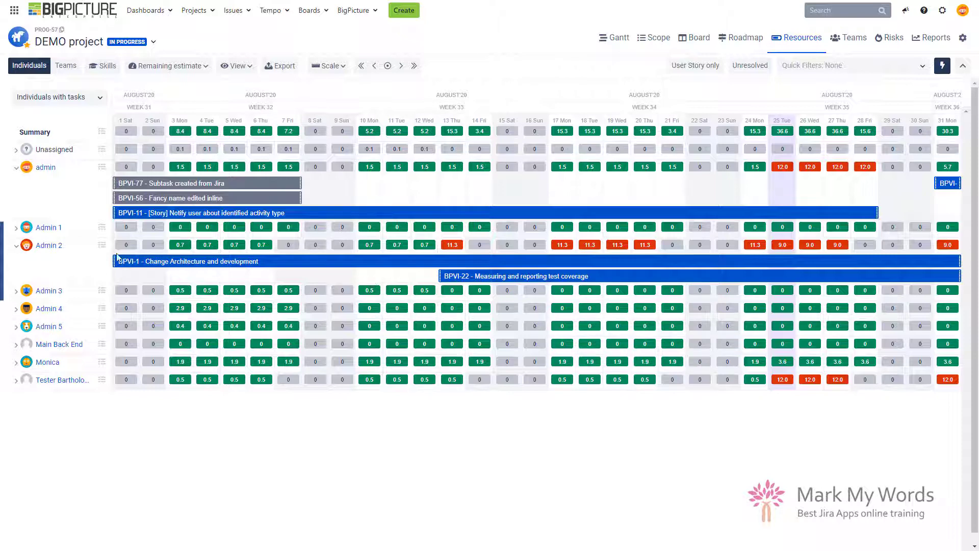
{"action": "left_click", "coordinate": [16, 249]}
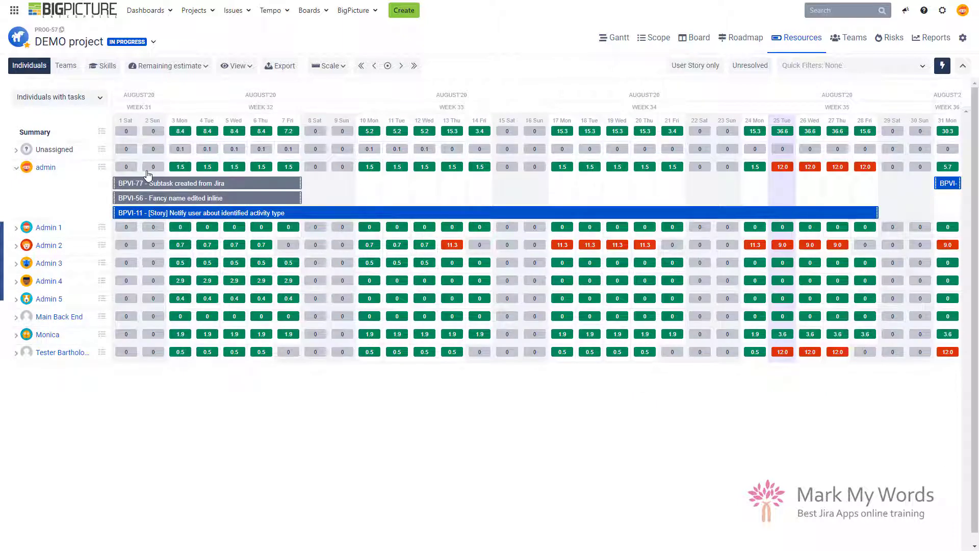
- Show Capacity beneath the allocation and compare the workload of the teams with that of the individuals
{"action": "left_click", "coordinate": [244, 68]}
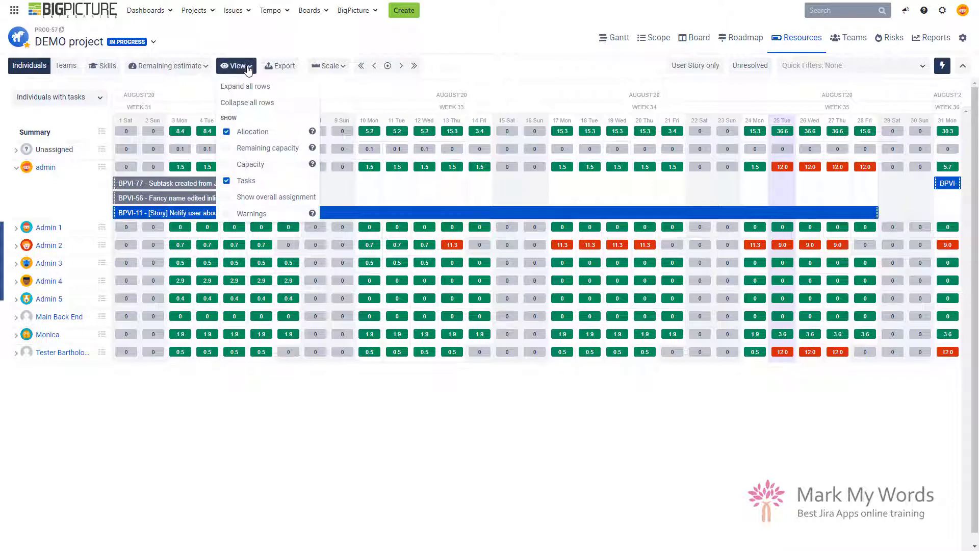
{"action": "left_click", "coordinate": [227, 165]}
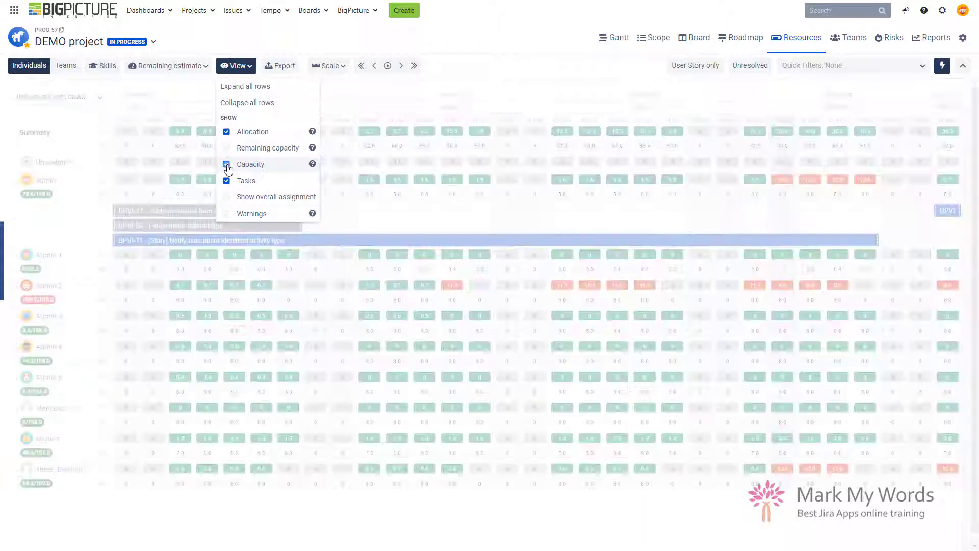
{"action": "left_click", "coordinate": [417, 222]}
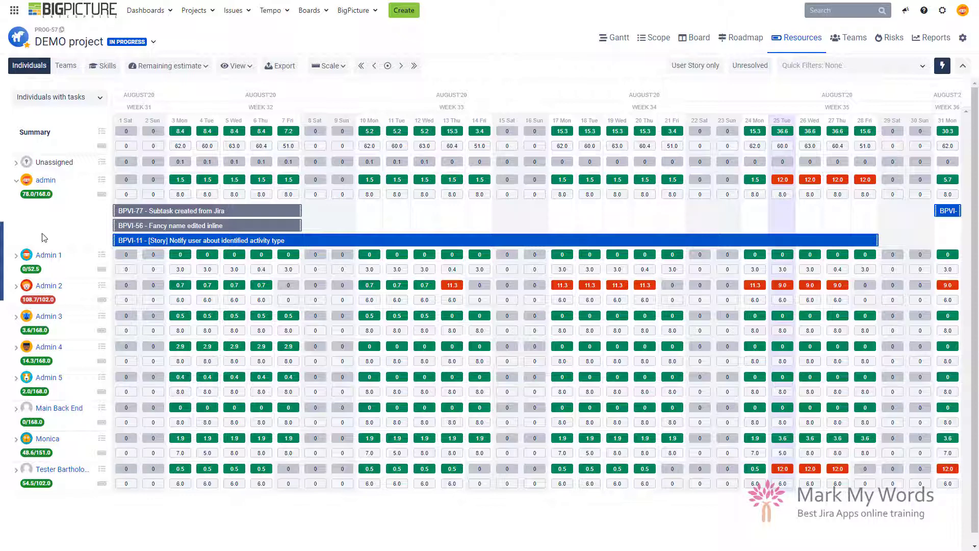
{"action": "left_click", "coordinate": [70, 68]}
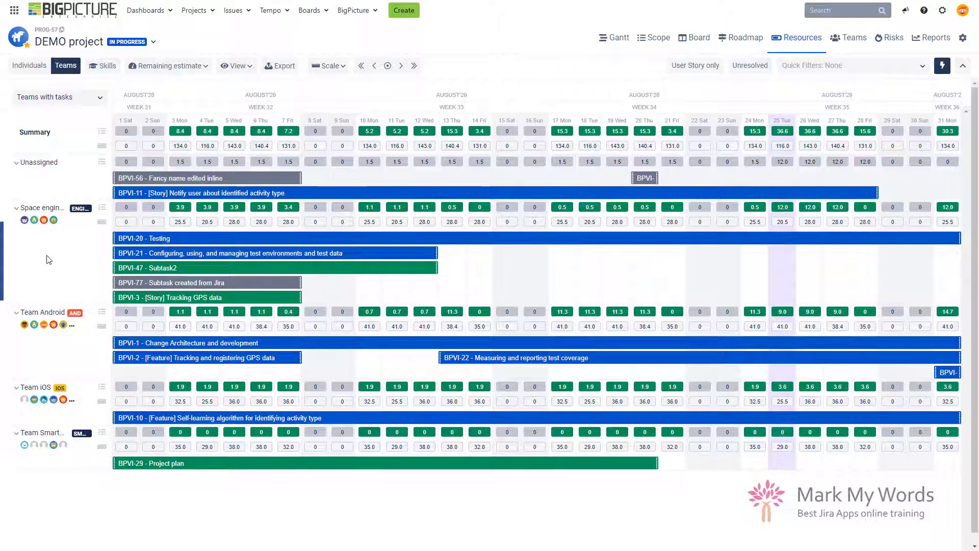
{"action": "left_click", "coordinate": [35, 67]}
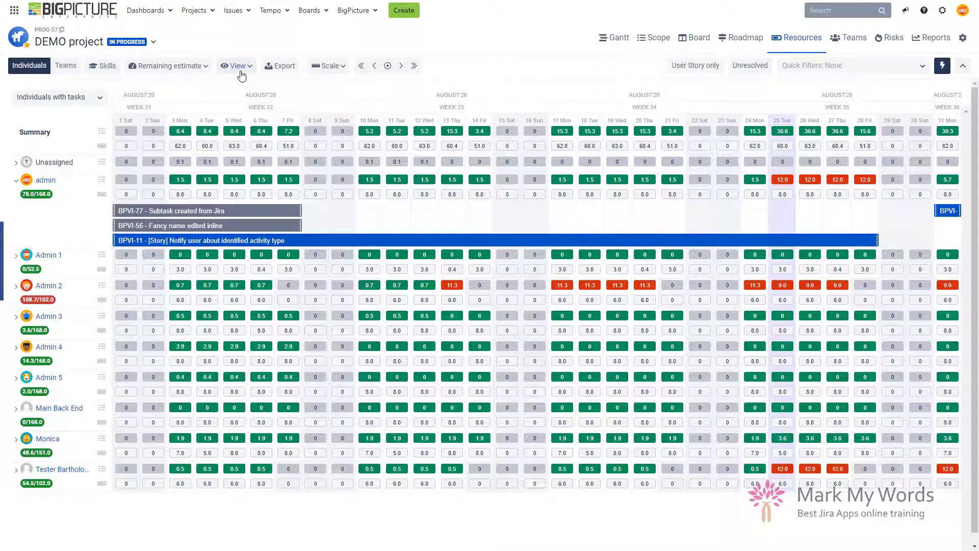
- Show Remaining capacity in place of Allocation and Capacity in the individuals' resource view
{"action": "left_click", "coordinate": [239, 71]}
{"action": "left_click", "coordinate": [227, 164]}
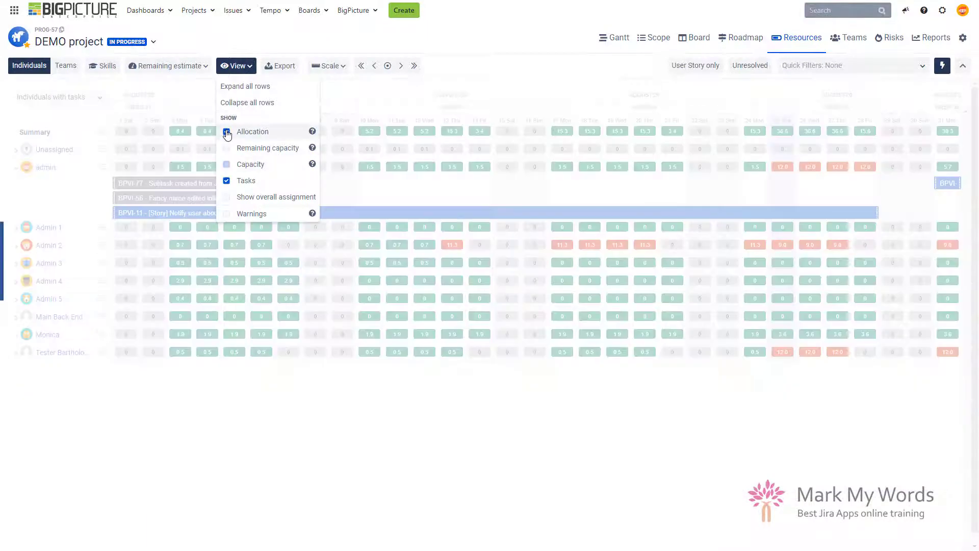
{"action": "left_click", "coordinate": [226, 148]}
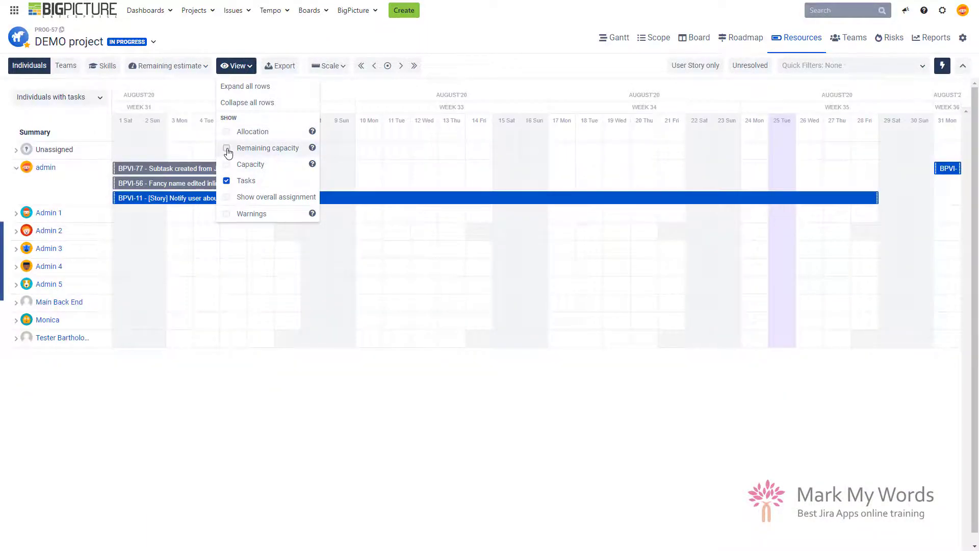
{"action": "left_click", "coordinate": [470, 83]}
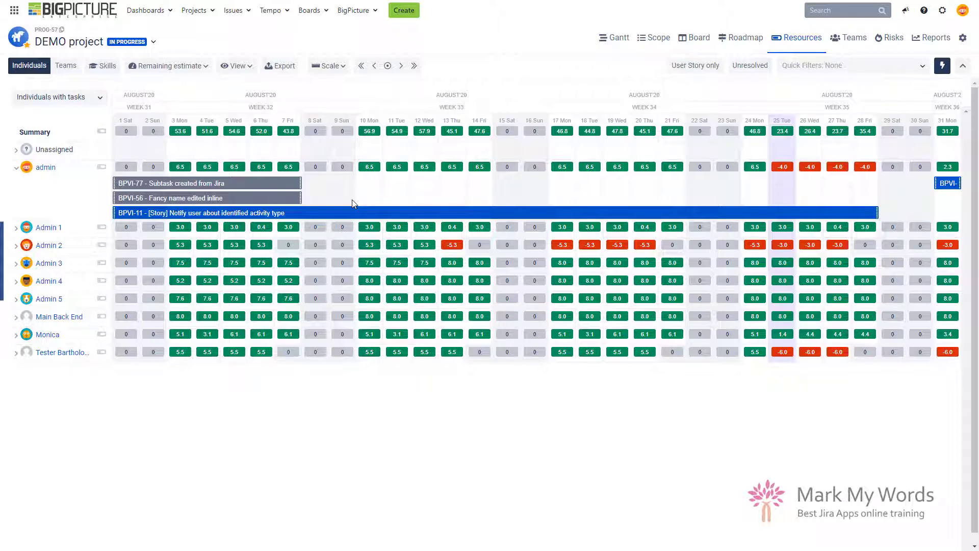
- Check the remaining capacity by team, and examine the Skills allocation for the individuals
{"action": "left_click", "coordinate": [66, 66]}
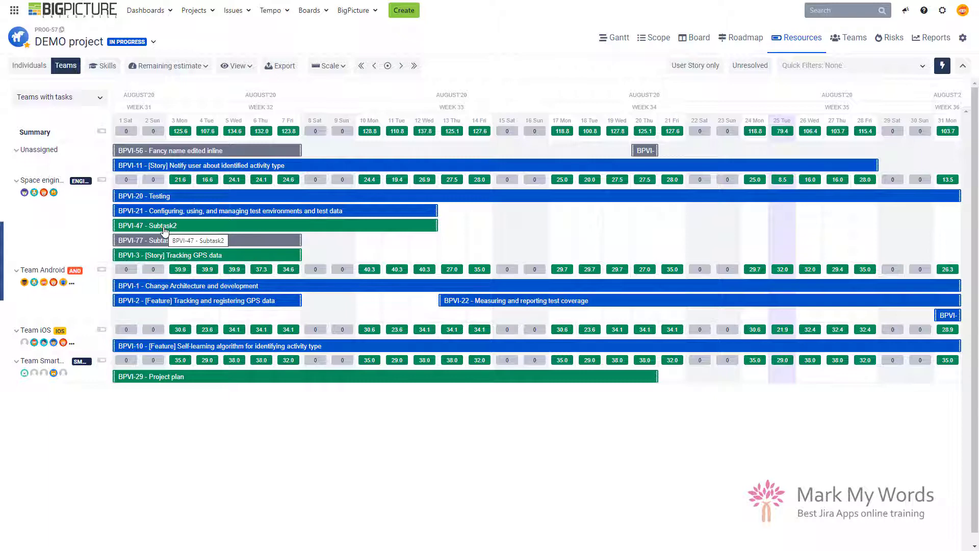
{"action": "left_click", "coordinate": [36, 71]}
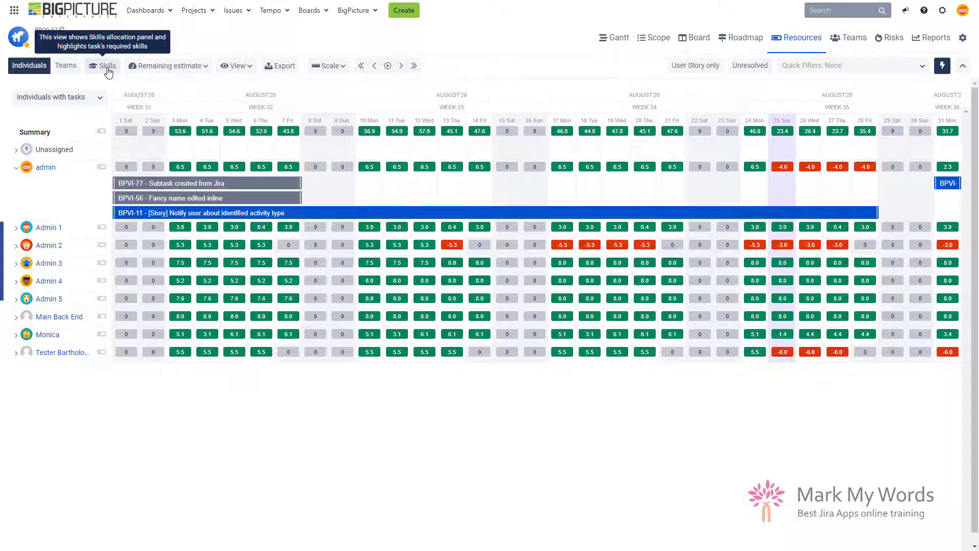
{"action": "left_click", "coordinate": [107, 70]}
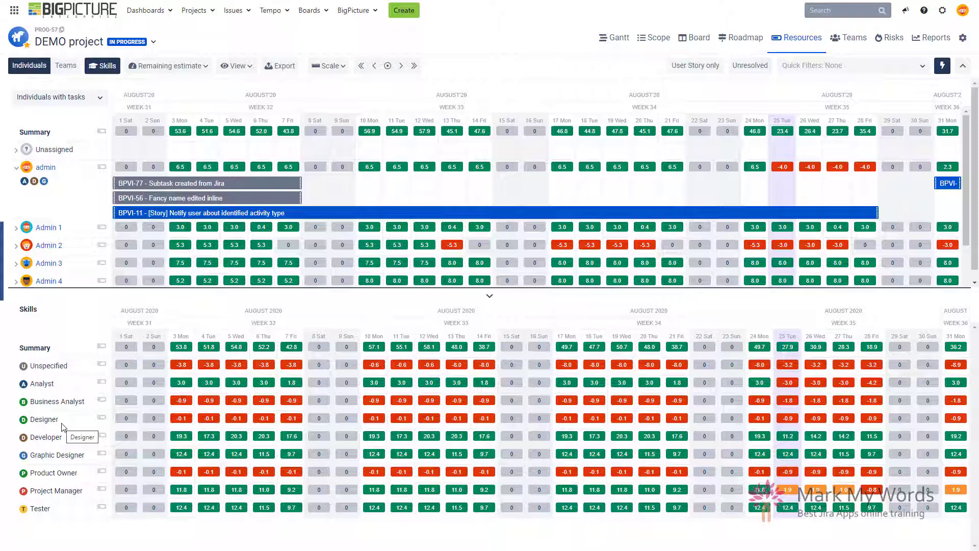
{"action": "left_click", "coordinate": [108, 71]}
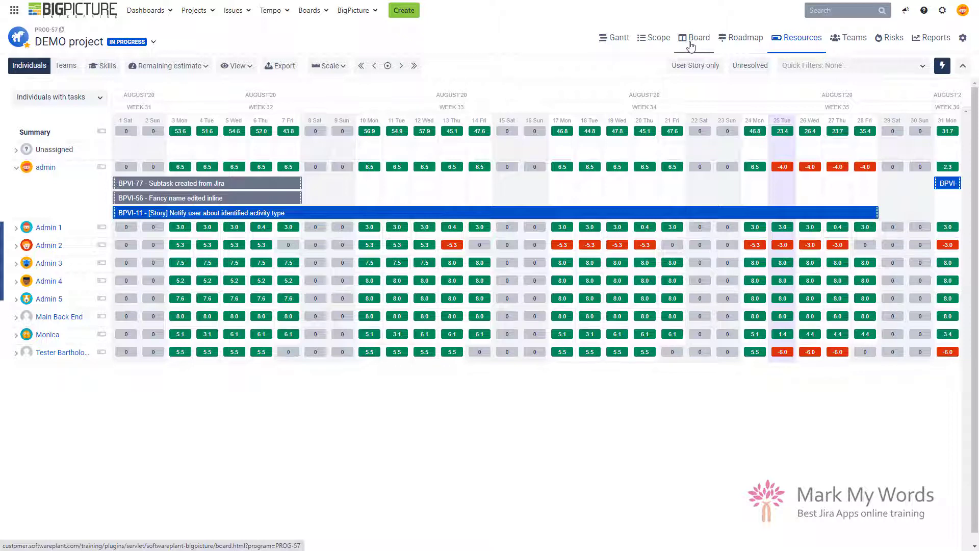
- Open the Teams module and collapse Team Android
{"action": "left_click", "coordinate": [858, 48]}
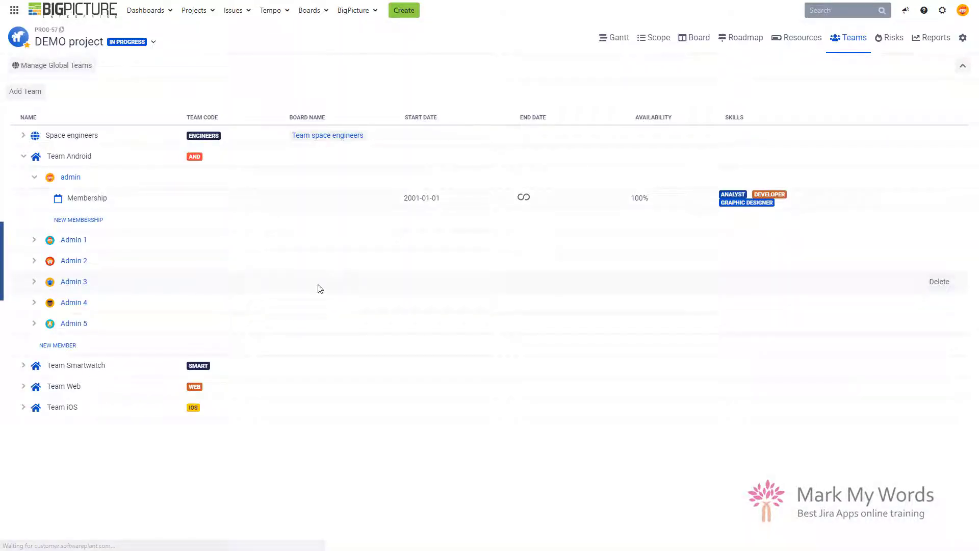
{"action": "left_click", "coordinate": [23, 157]}
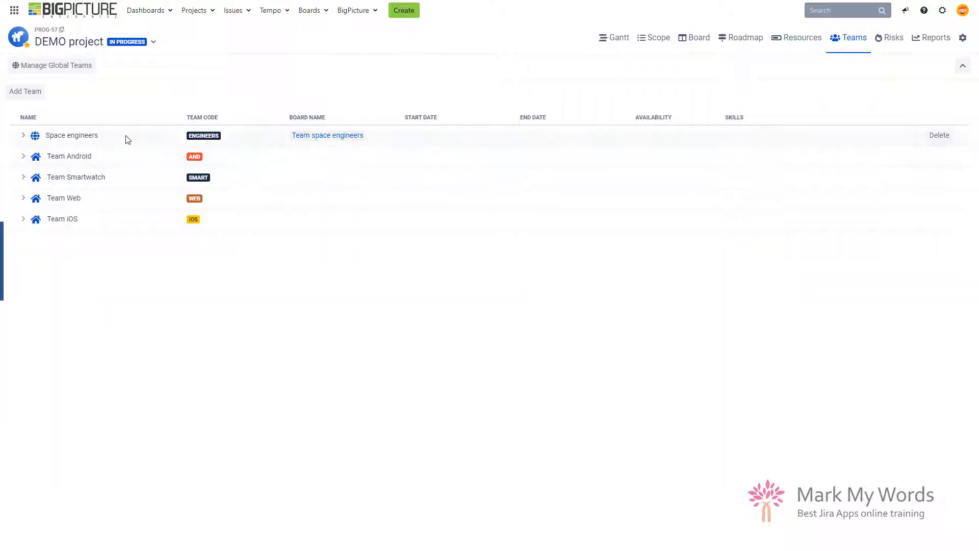
- Review Team Android's members with their membership dates, availability and skills, then leave the team collapsed
{"action": "left_click", "coordinate": [23, 158]}
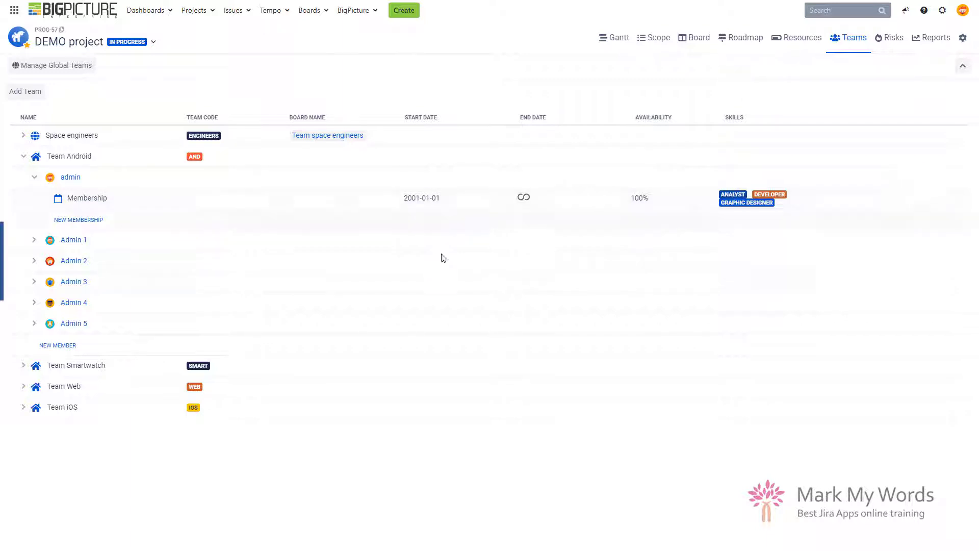
{"action": "left_click", "coordinate": [24, 157]}
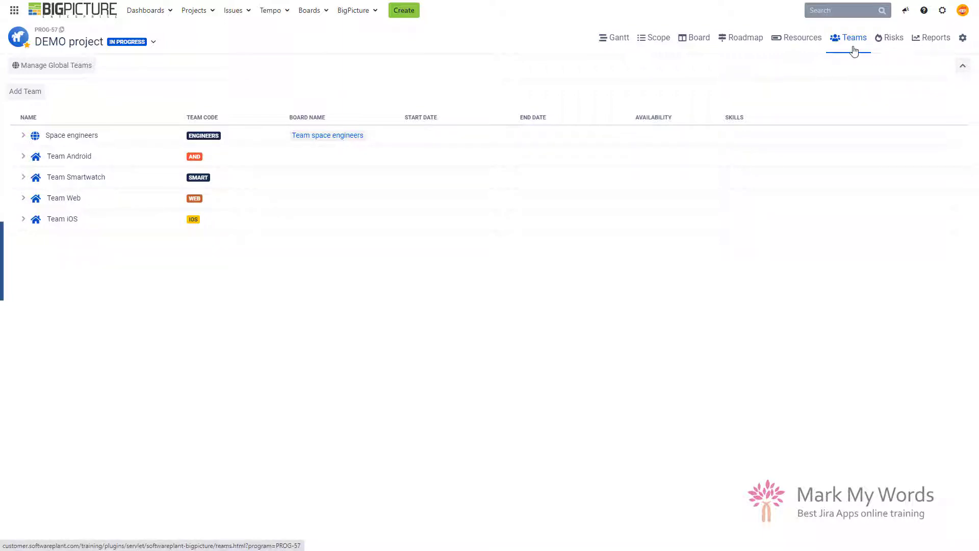
- Open the Roadmap, look at PI1's objectives at iteration level and return to the program increment level
{"action": "left_click", "coordinate": [735, 43]}
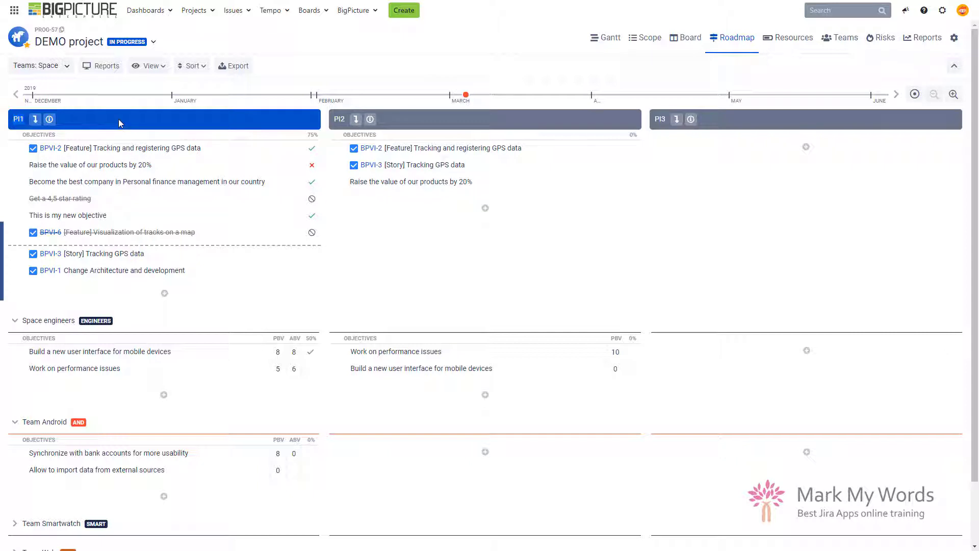
{"action": "left_click", "coordinate": [34, 120]}
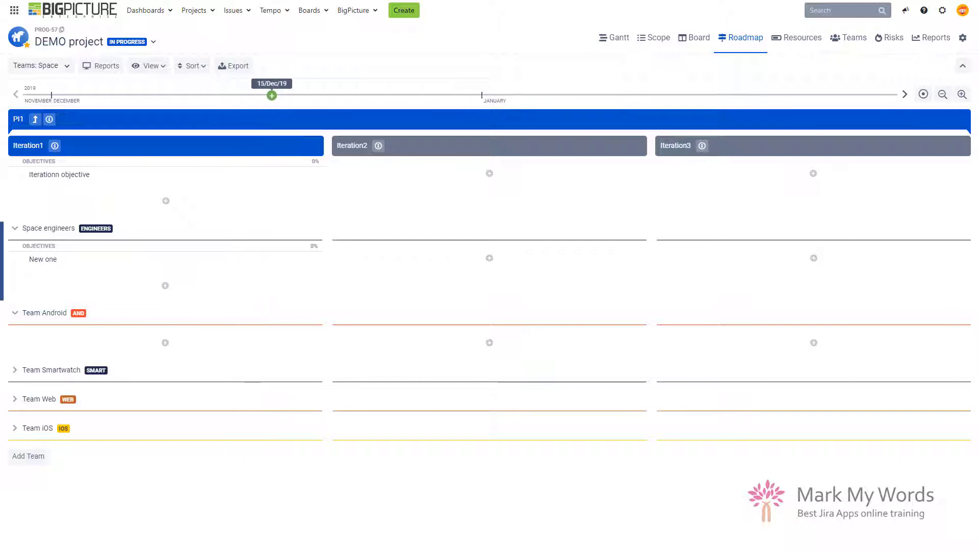
{"action": "left_click", "coordinate": [36, 120]}
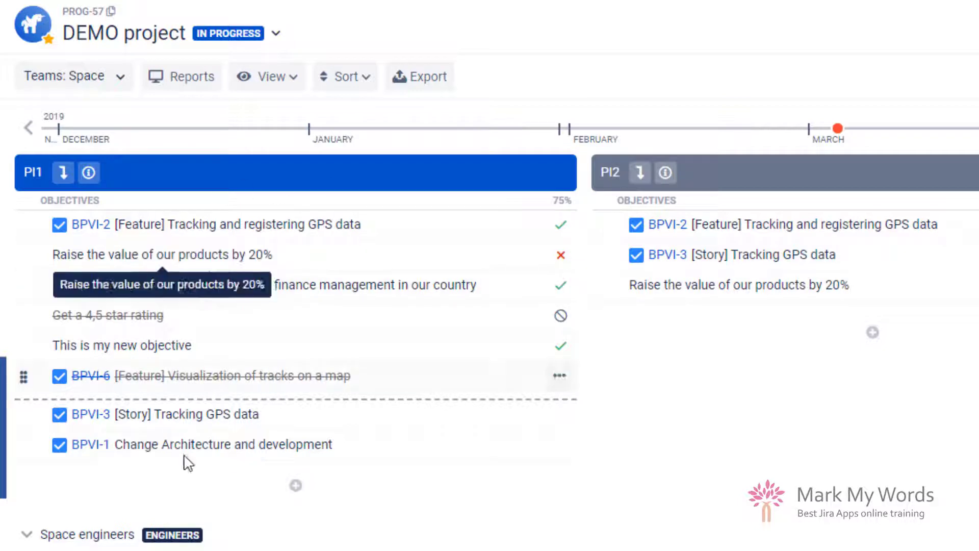
- Examine the PI1 and team objectives on the Roadmap, and view them briefly as report charts
{"action": "scroll", "coordinate": [184, 452], "scroll_direction": "down", "scroll_amount": 5}
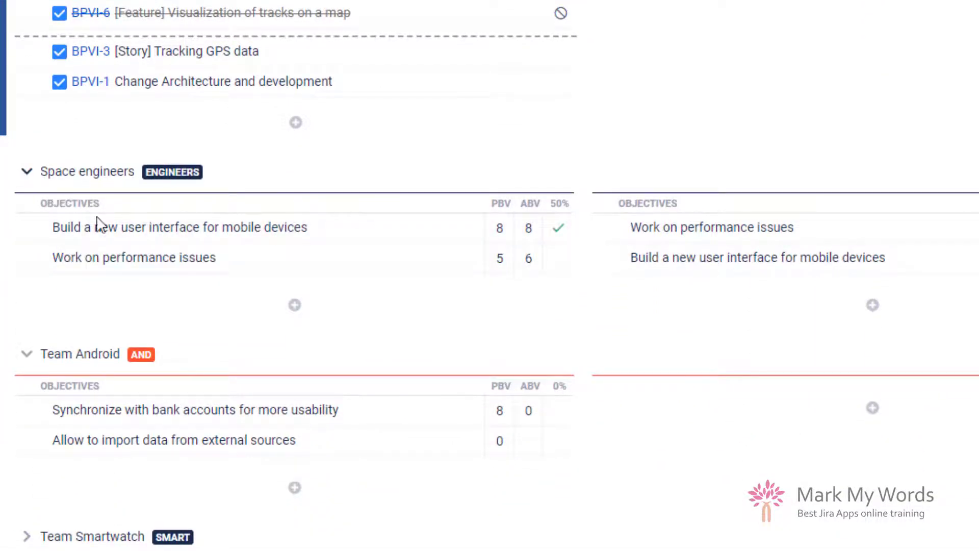
{"action": "scroll", "coordinate": [145, 286], "scroll_direction": "down", "scroll_amount": 2}
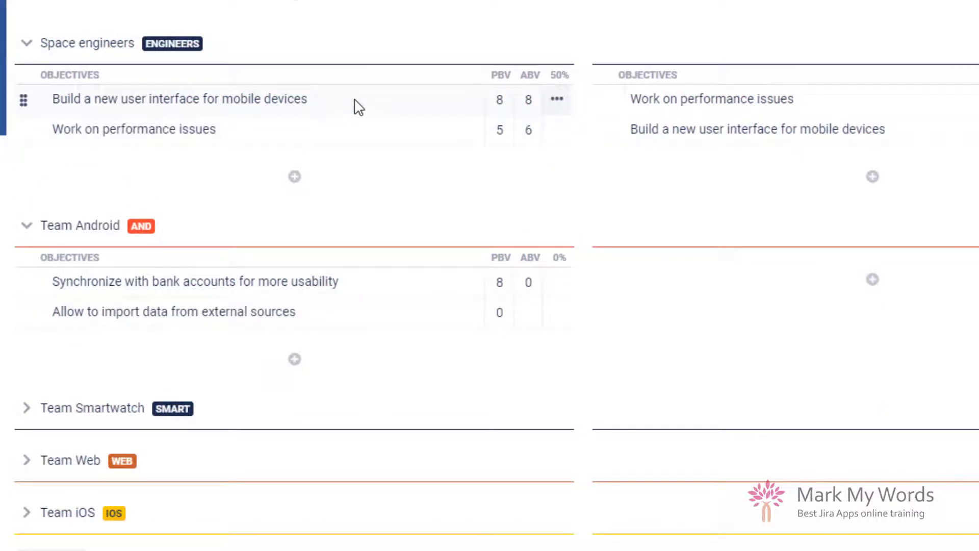
{"action": "scroll", "coordinate": [356, 105], "scroll_direction": "up", "scroll_amount": 8}
{"action": "scroll", "coordinate": [239, 245], "scroll_direction": "up", "scroll_amount": 1}
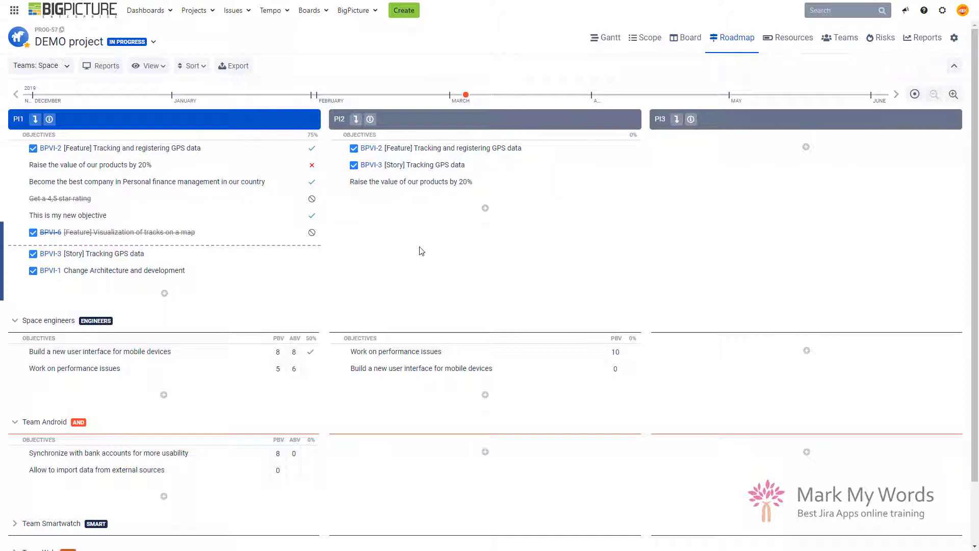
{"action": "left_click", "coordinate": [113, 67]}
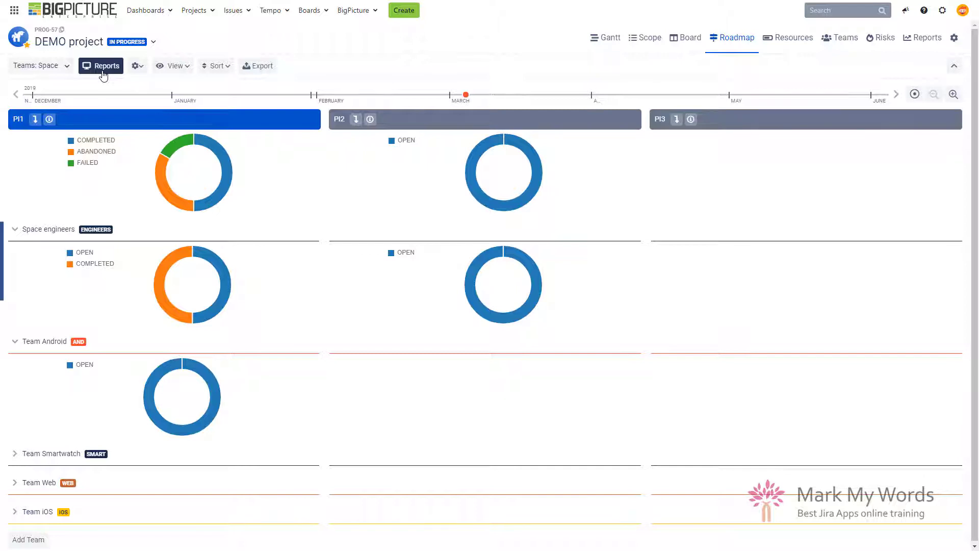
{"action": "left_click", "coordinate": [103, 75]}
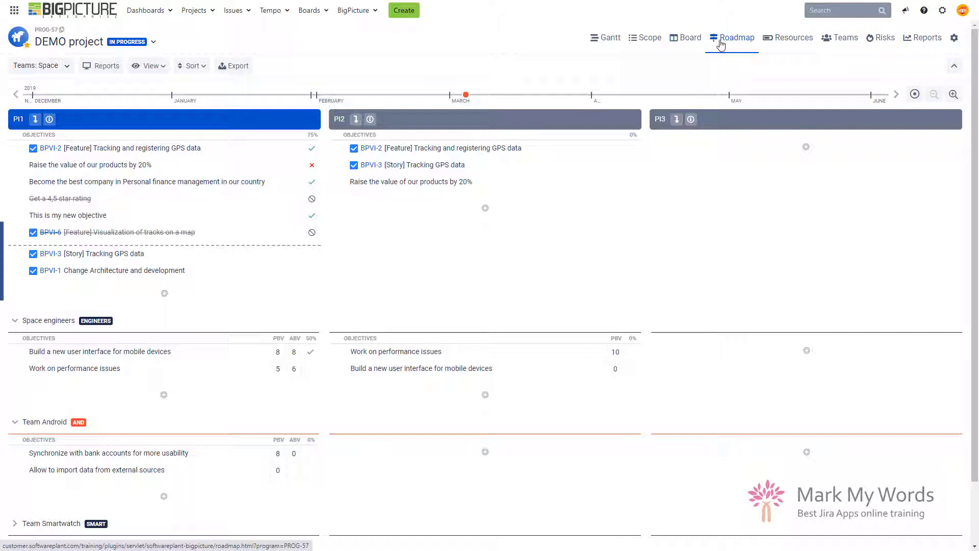
- Open the Board and show the iterations of PI1
{"action": "left_click", "coordinate": [691, 45]}
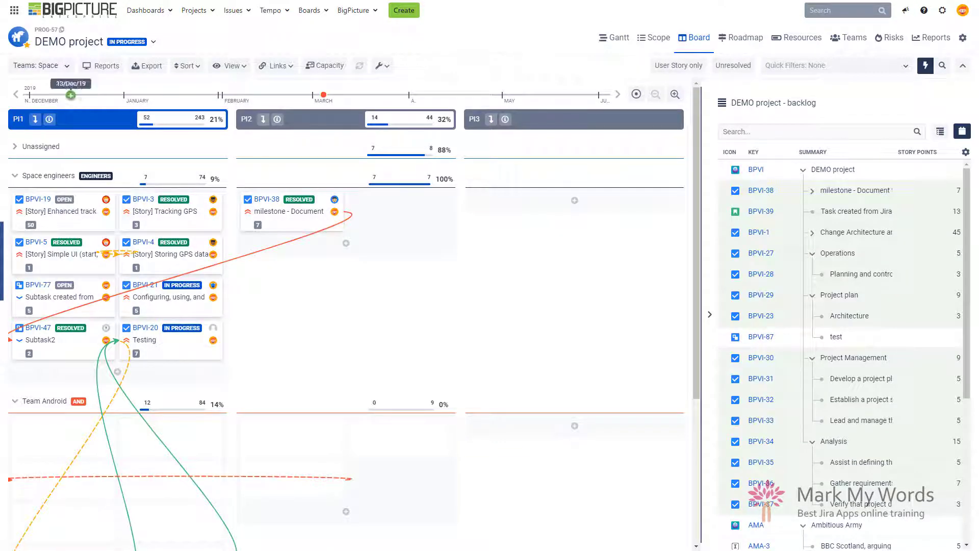
{"action": "left_click", "coordinate": [35, 121]}
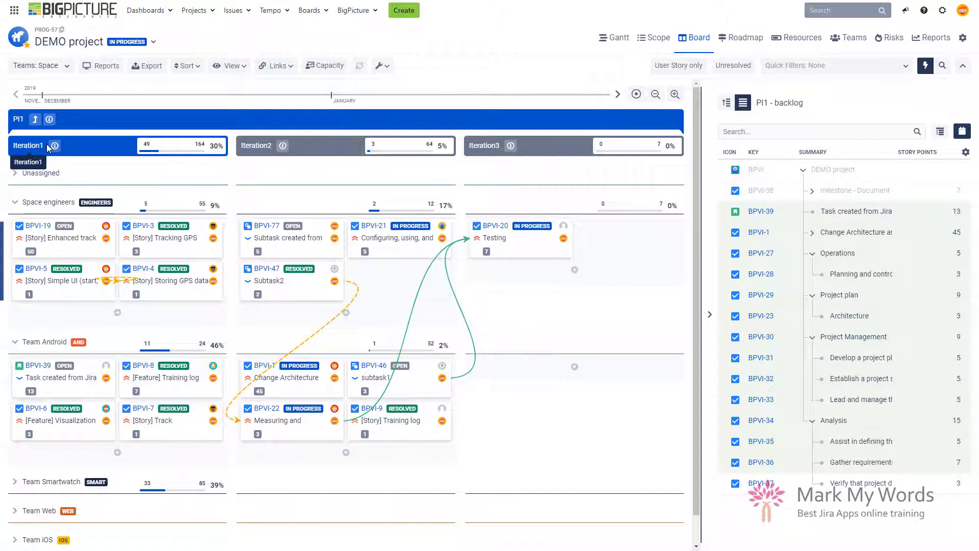
- Hide the totals on the board by setting their type to None
{"action": "left_click", "coordinate": [247, 69]}
{"action": "mouse_move", "coordinate": [249, 89]}
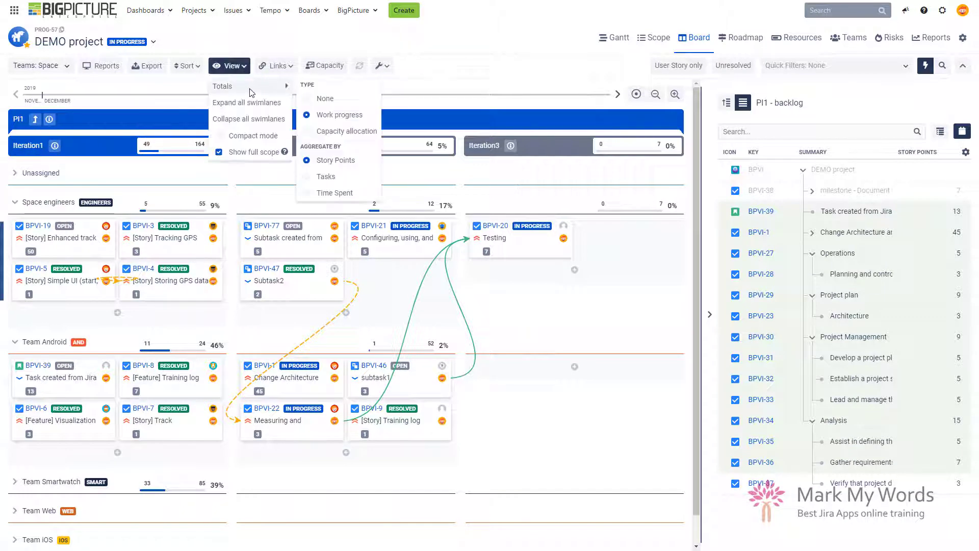
{"action": "left_click", "coordinate": [321, 99]}
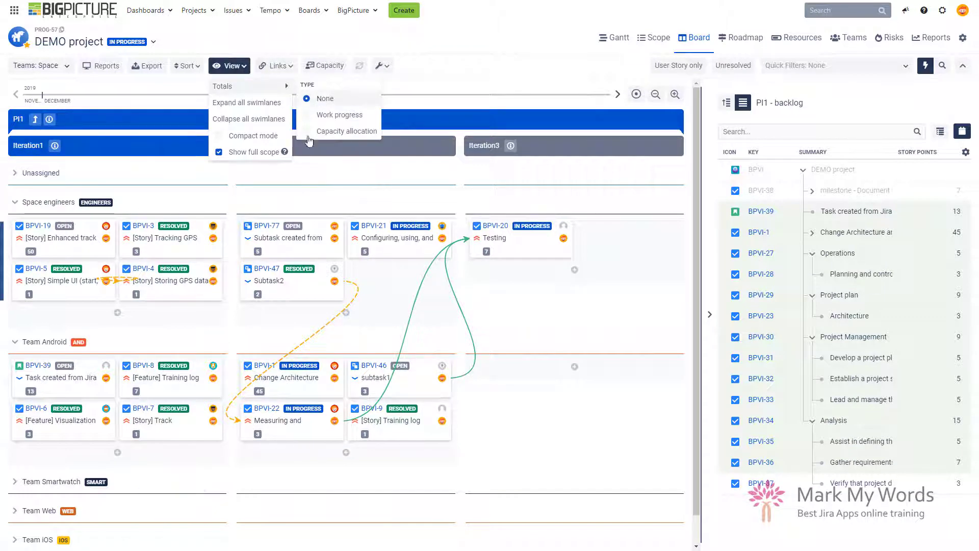
{"action": "left_click", "coordinate": [382, 178]}
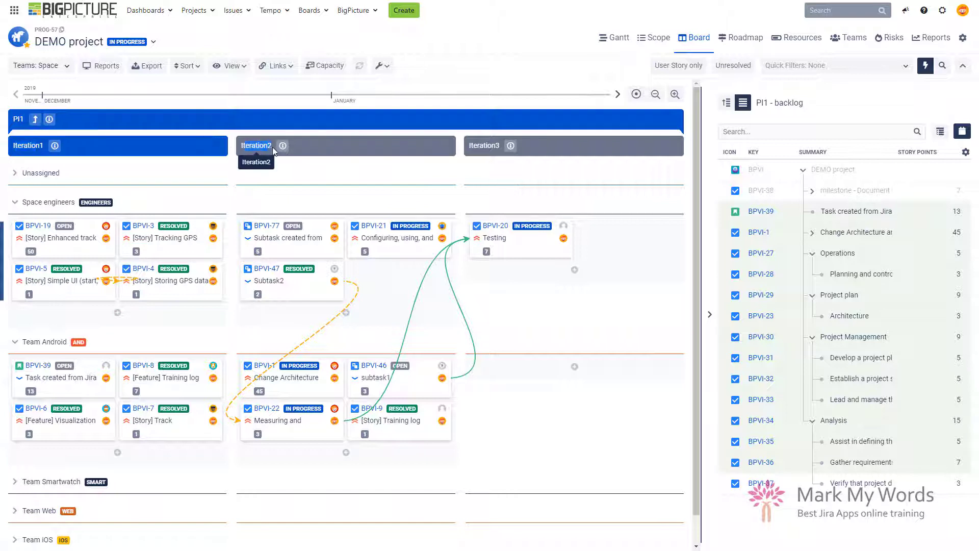
{"action": "double_click", "coordinate": [256, 147]}
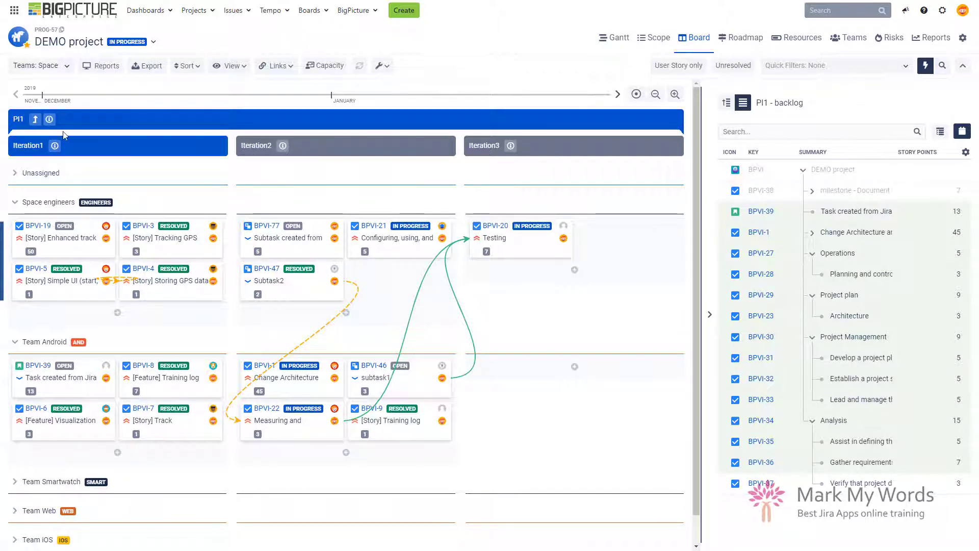
- Return the board to the program increment level and look through the DEMO project backlog, including the Ambitious Army tasks
{"action": "left_click", "coordinate": [34, 120]}
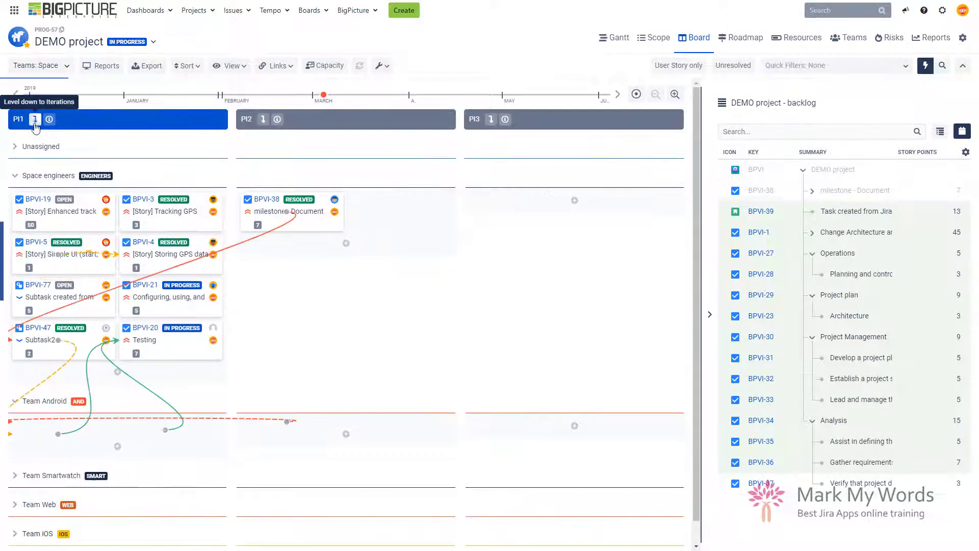
{"action": "scroll", "coordinate": [802, 318], "scroll_direction": "down", "scroll_amount": 5}
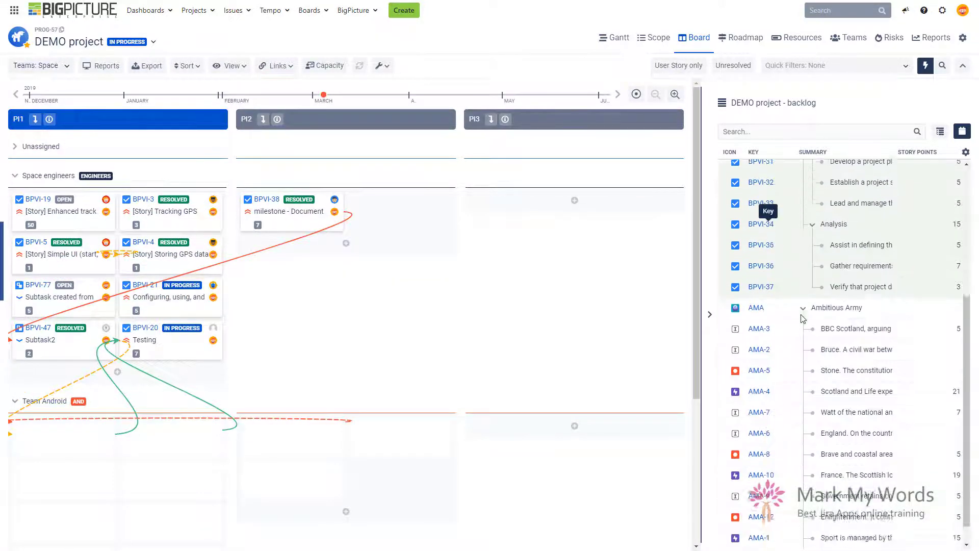
{"action": "scroll", "coordinate": [802, 319], "scroll_direction": "up", "scroll_amount": 5}
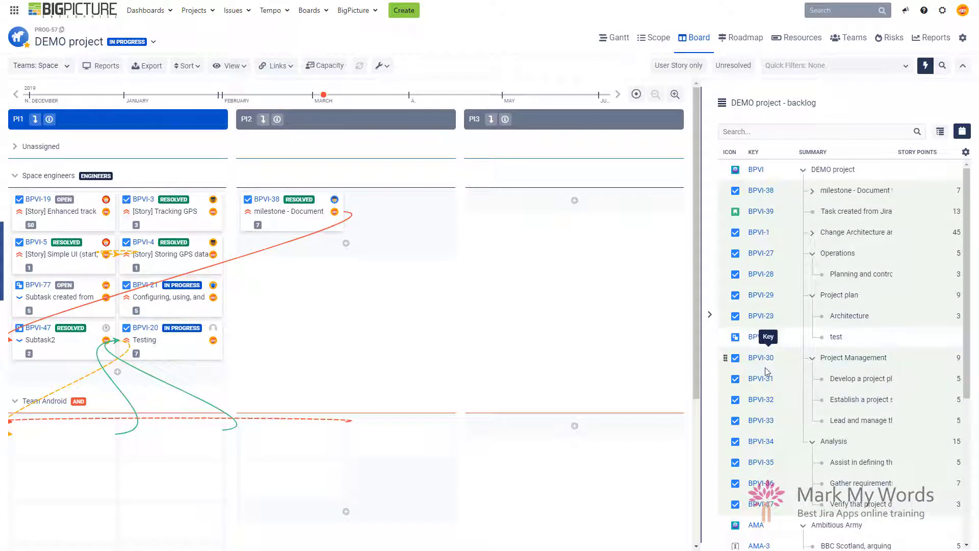
{"action": "scroll", "coordinate": [768, 364], "scroll_direction": "down", "scroll_amount": 5}
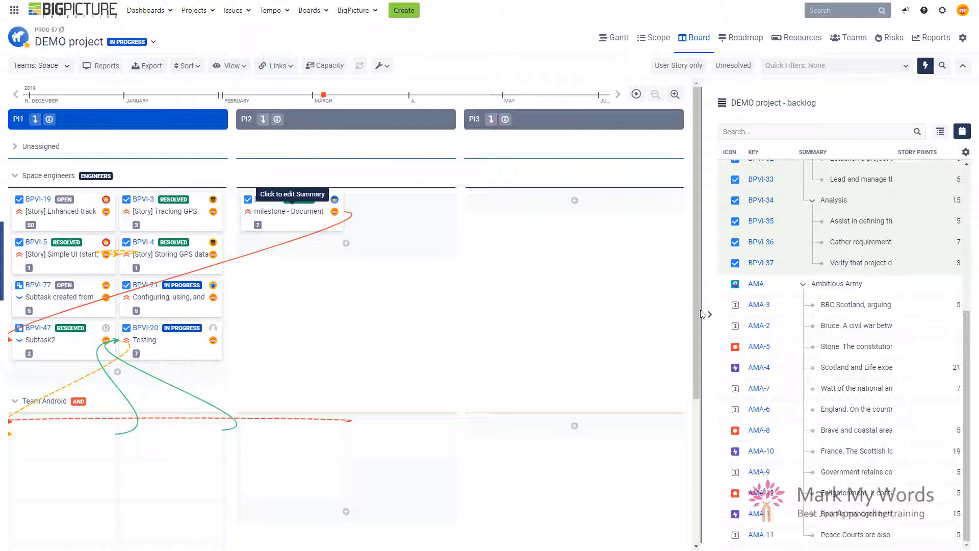
{"action": "scroll", "coordinate": [795, 388], "scroll_direction": "up", "scroll_amount": 3}
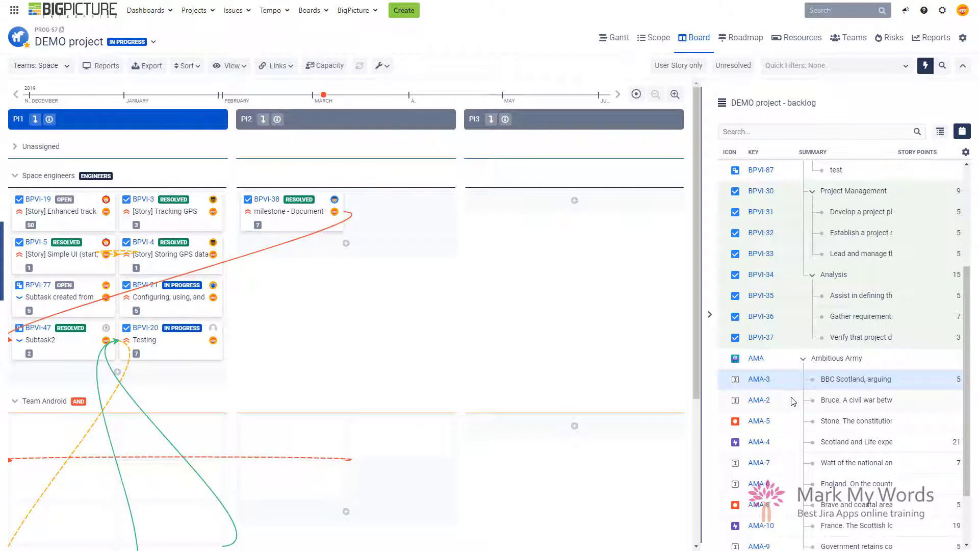
- Select AMA-3, AMA-5 and the range from AMA-6 to AMA-10 together in the backlog
{"action": "left_click", "coordinate": [787, 422], "text": "ctrl"}
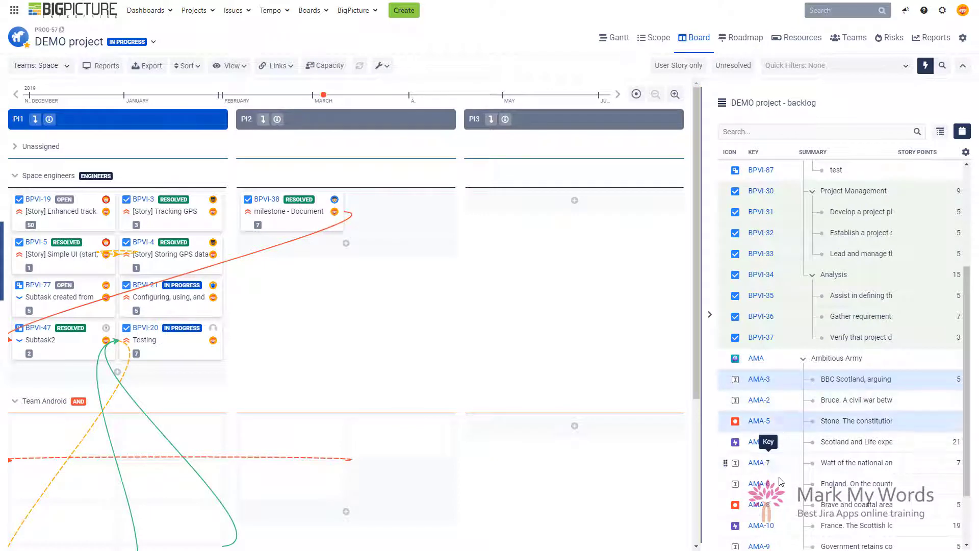
{"action": "left_click", "coordinate": [781, 484], "text": "ctrl"}
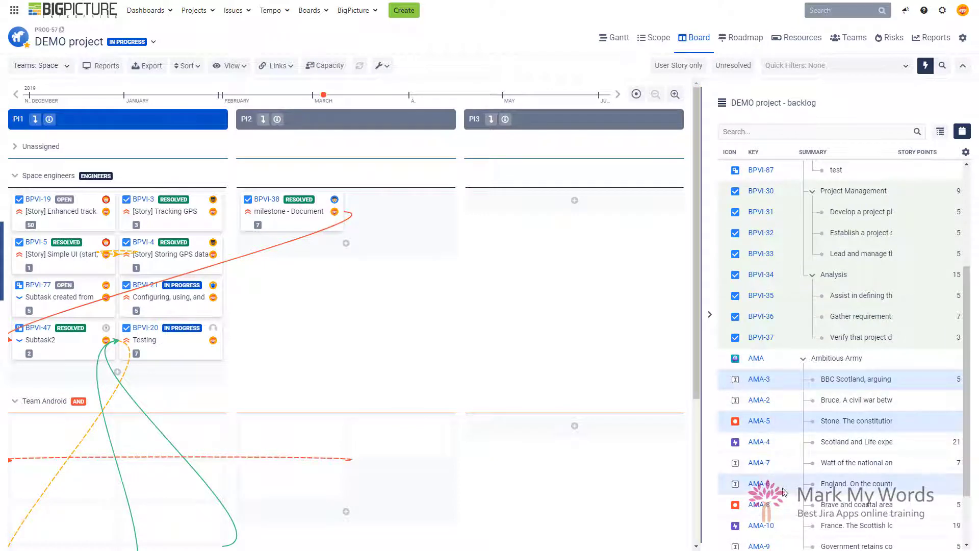
{"action": "left_click", "coordinate": [783, 526], "text": "shift"}
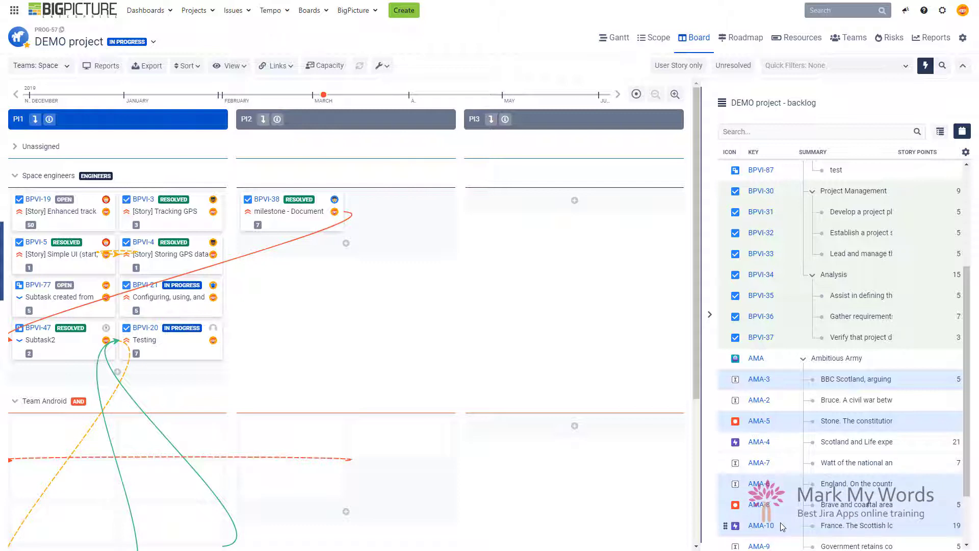
- Assign backlog task AMA-3 to the Space engineers team in PI2
{"action": "left_click", "coordinate": [792, 407]}
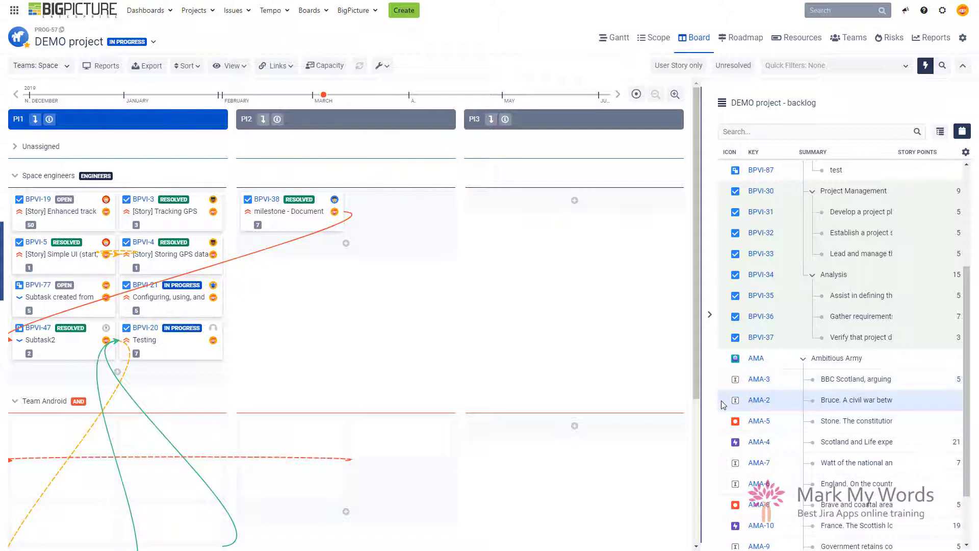
{"action": "left_click", "coordinate": [725, 424]}
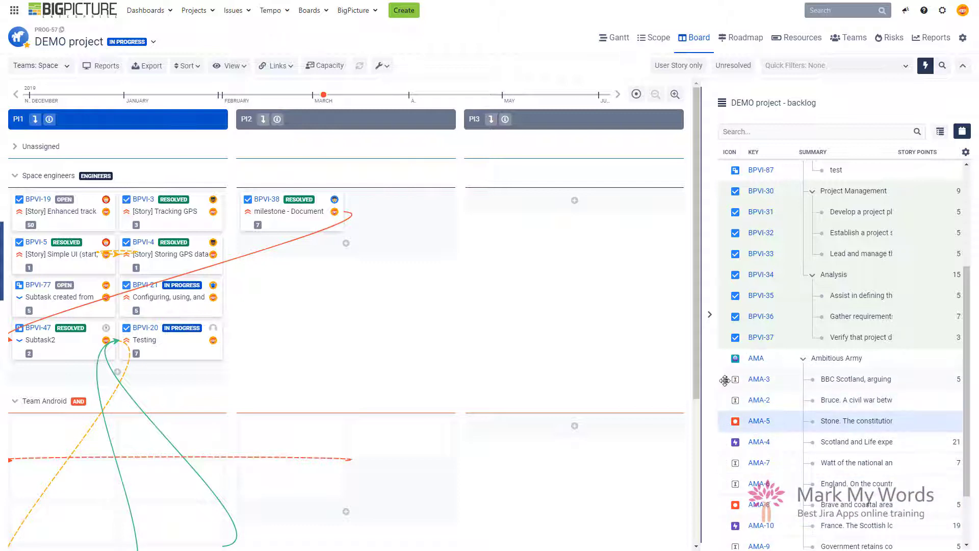
{"action": "left_click_drag", "start_coordinate": [724, 380], "coordinate": [327, 283]}
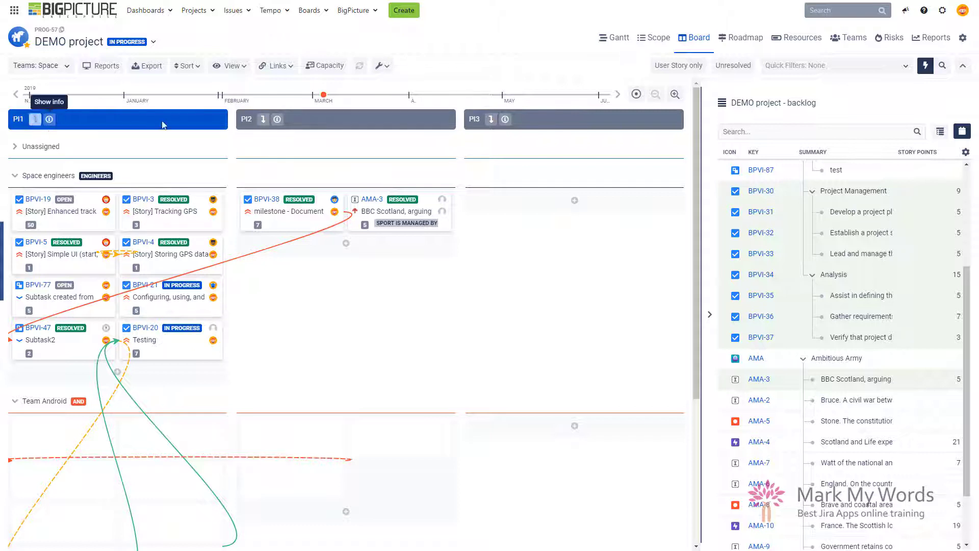
- Show PI2's iterations and assign BPVI-38 and AMA-3 from its backlog together to Team Android in Iteration5
{"action": "left_click", "coordinate": [262, 121]}
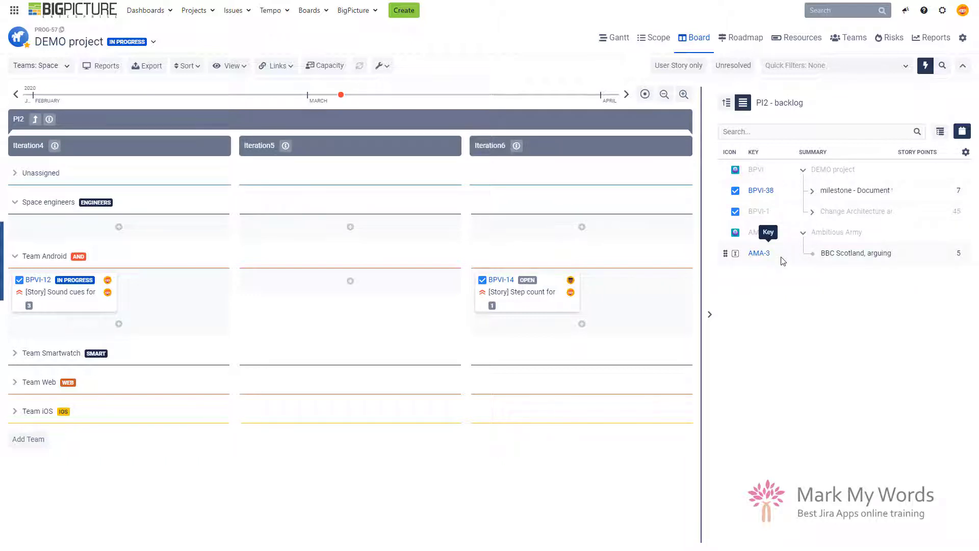
{"action": "left_click", "coordinate": [783, 197]}
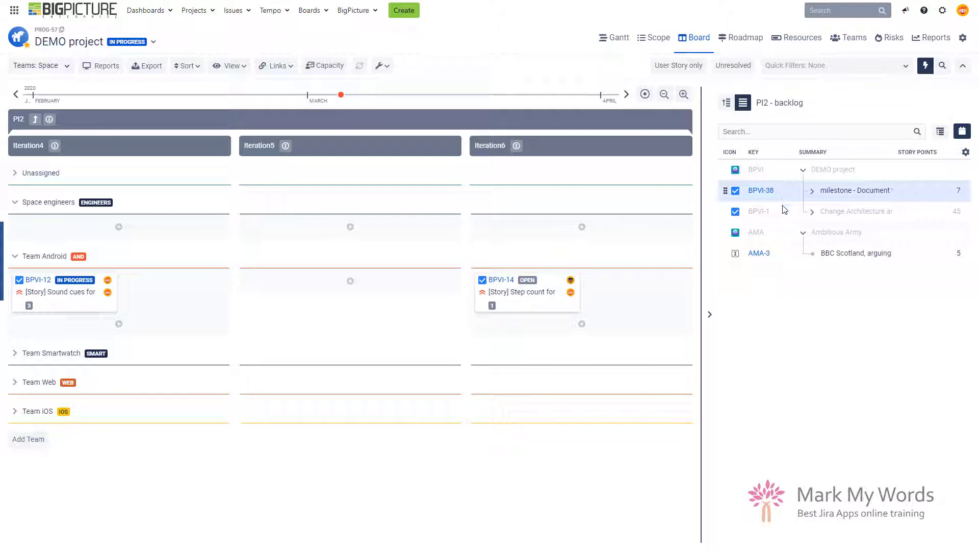
{"action": "left_click", "coordinate": [779, 261], "text": "ctrl"}
{"action": "left_click_drag", "start_coordinate": [779, 261], "coordinate": [291, 298]}
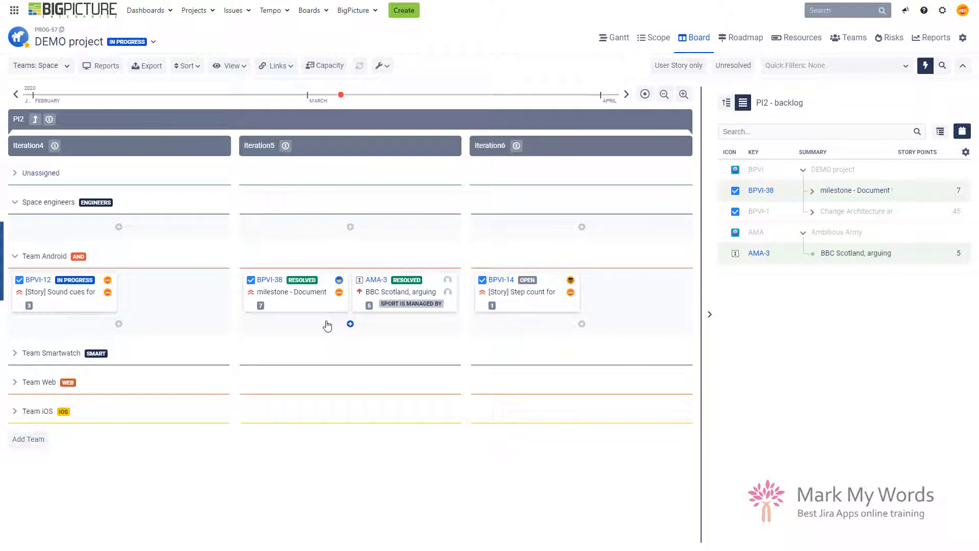
- Switch to PI1's iterations and create a dependency link from BPVI-19 to BPVI-1 in Team Android's Iteration2
{"action": "left_click", "coordinate": [35, 120]}
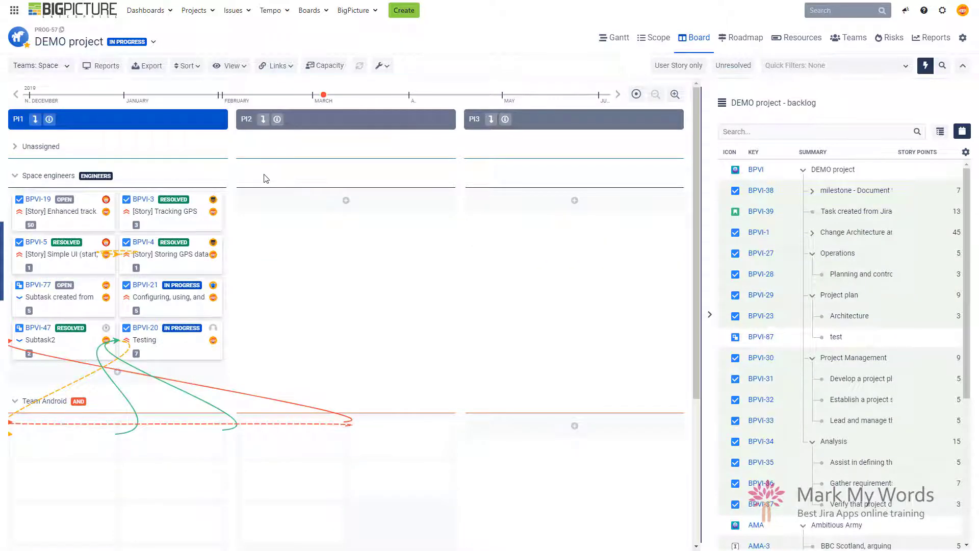
{"action": "left_click", "coordinate": [34, 120]}
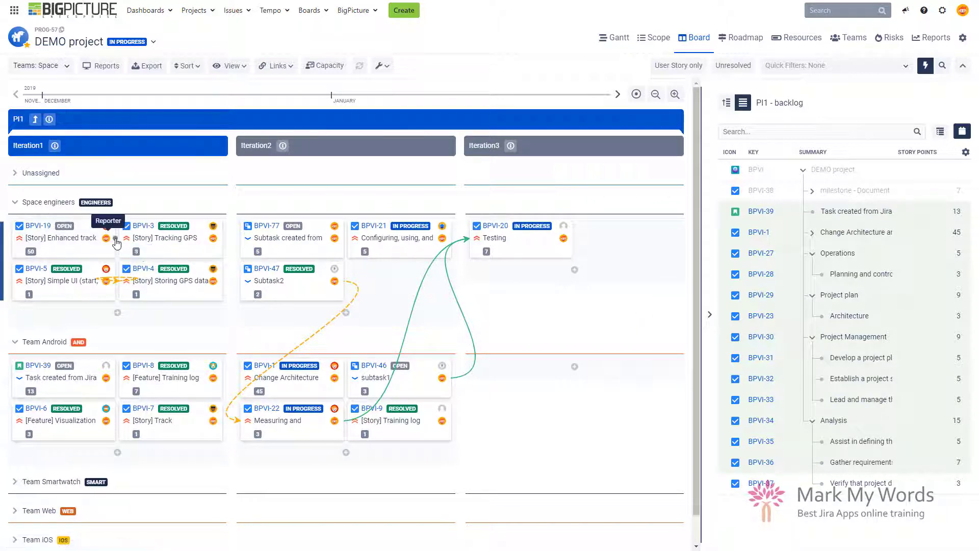
{"action": "mouse_move", "coordinate": [115, 238]}
{"action": "left_mouse_down"}
{"action": "mouse_move", "coordinate": [168, 245]}
{"action": "mouse_move", "coordinate": [171, 284]}
{"action": "left_mouse_up"}
{"action": "left_click_drag", "start_coordinate": [245, 312], "coordinate": [325, 385]}
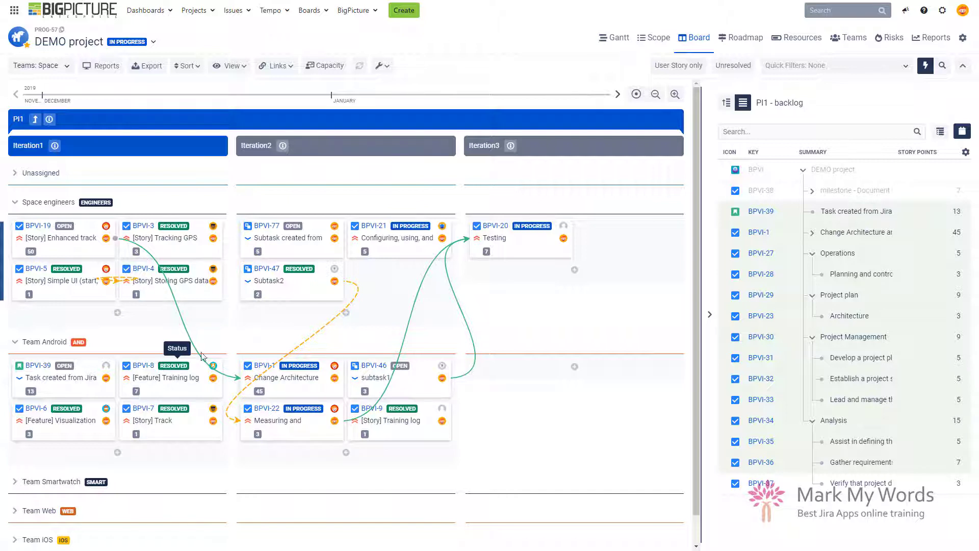
- Expand Team Smartwatch on the board and view its tasks and dependencies
{"action": "scroll", "coordinate": [111, 420], "scroll_direction": "down", "scroll_amount": 1}
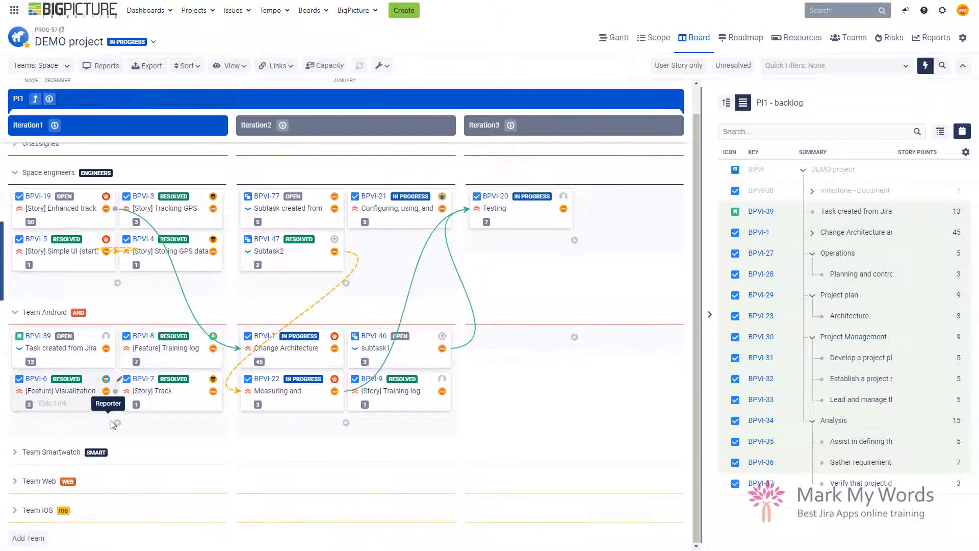
{"action": "left_click", "coordinate": [15, 453]}
{"action": "scroll", "coordinate": [185, 451], "scroll_direction": "down", "scroll_amount": 7}
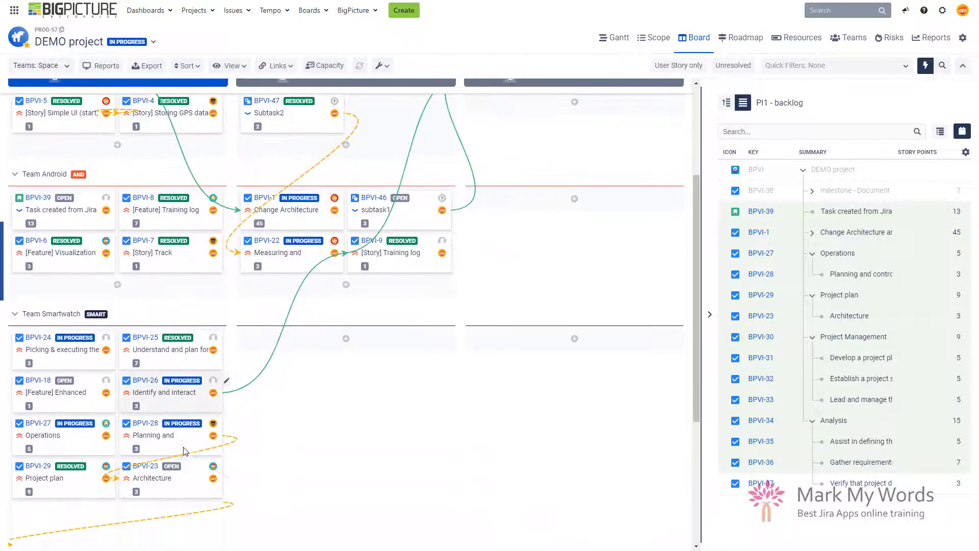
- Check the board's link display filters and create a timeline marker named Release on 13/Jan/20
{"action": "scroll", "coordinate": [184, 452], "scroll_direction": "up", "scroll_amount": 7}
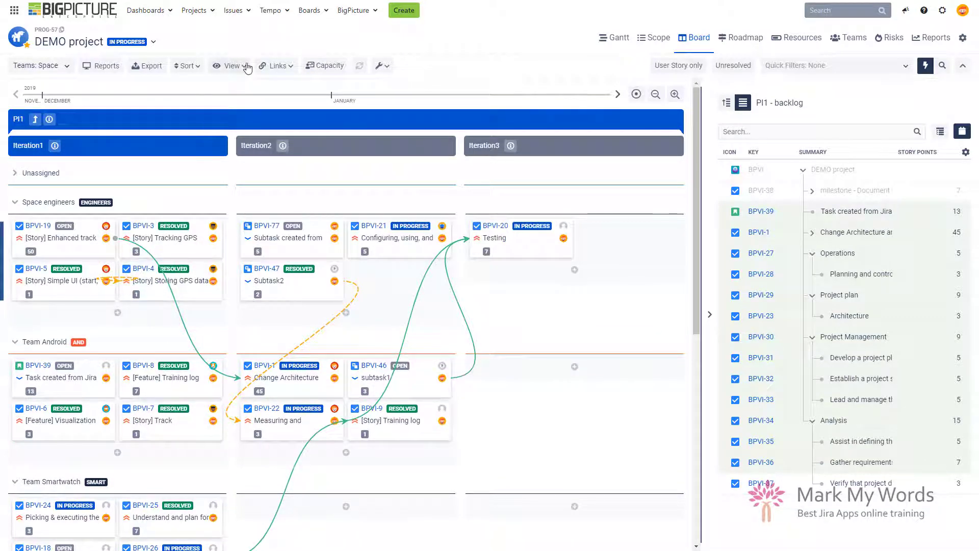
{"action": "left_click", "coordinate": [278, 65]}
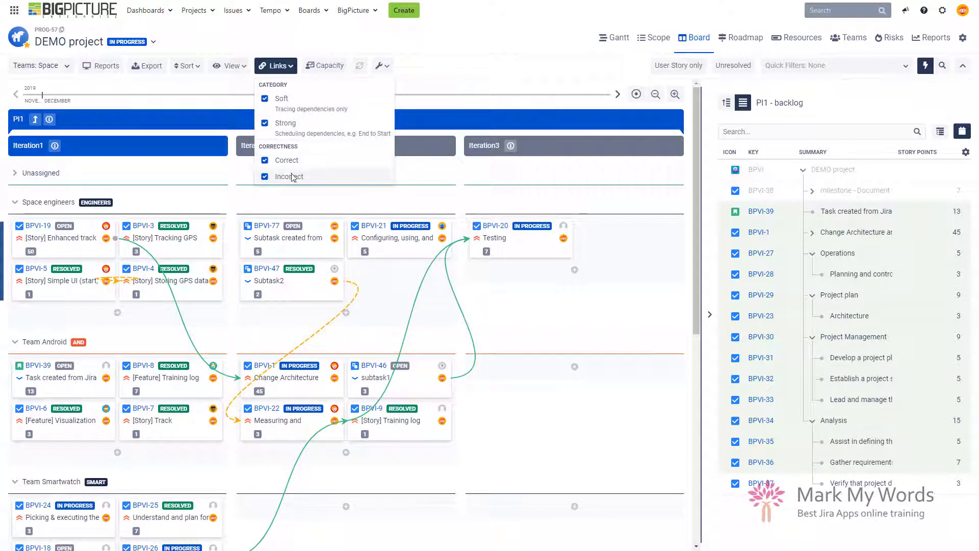
{"action": "left_click", "coordinate": [446, 95]}
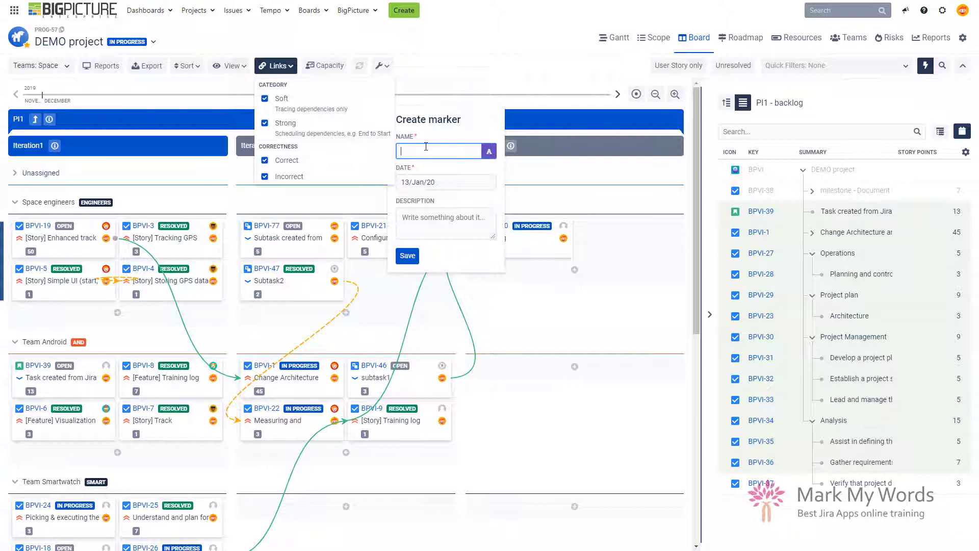
{"action": "type", "text": "Release"}
{"action": "left_click", "coordinate": [407, 256]}
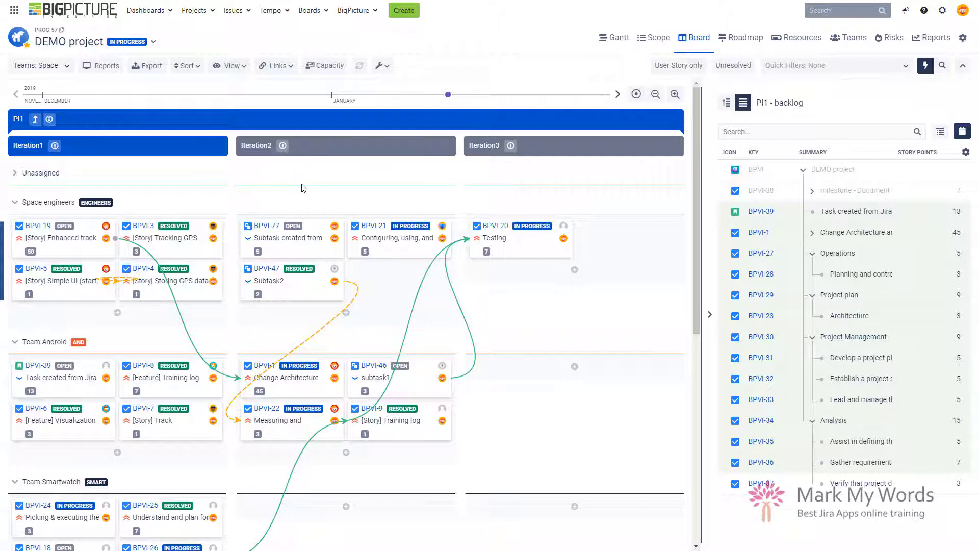
- Return to the PI overview, display Work progress and Capacity allocation totals by story points, and review the capacity totals for each team
{"action": "left_click", "coordinate": [34, 122]}
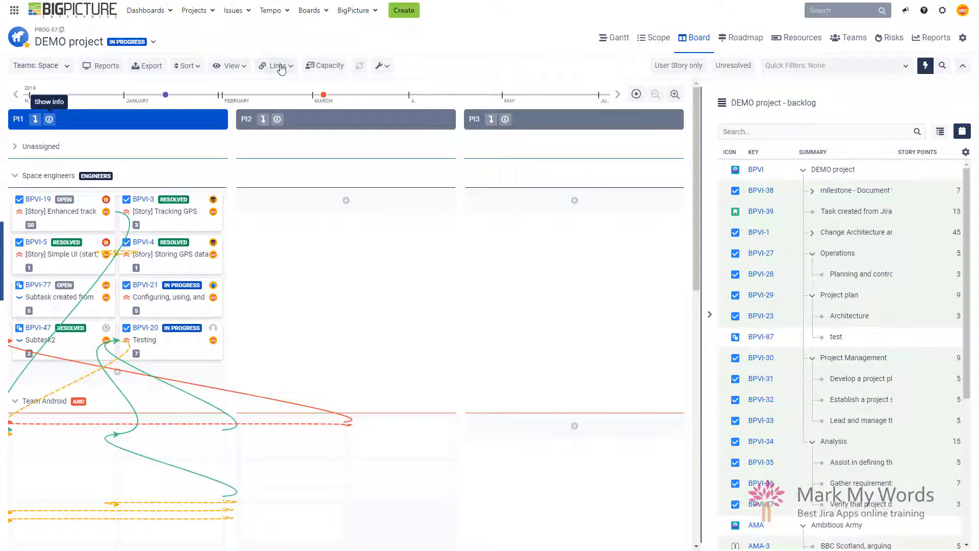
{"action": "left_click", "coordinate": [242, 71]}
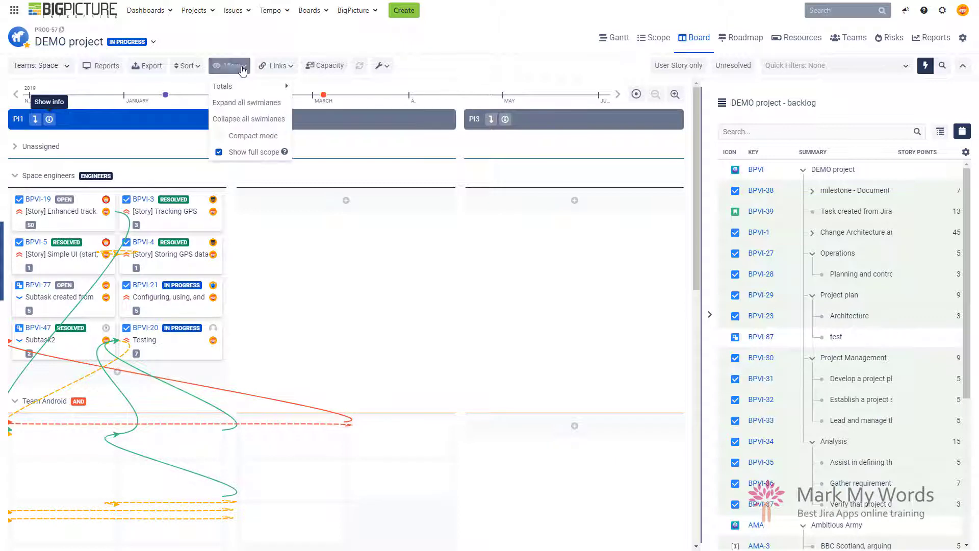
{"action": "mouse_move", "coordinate": [255, 86]}
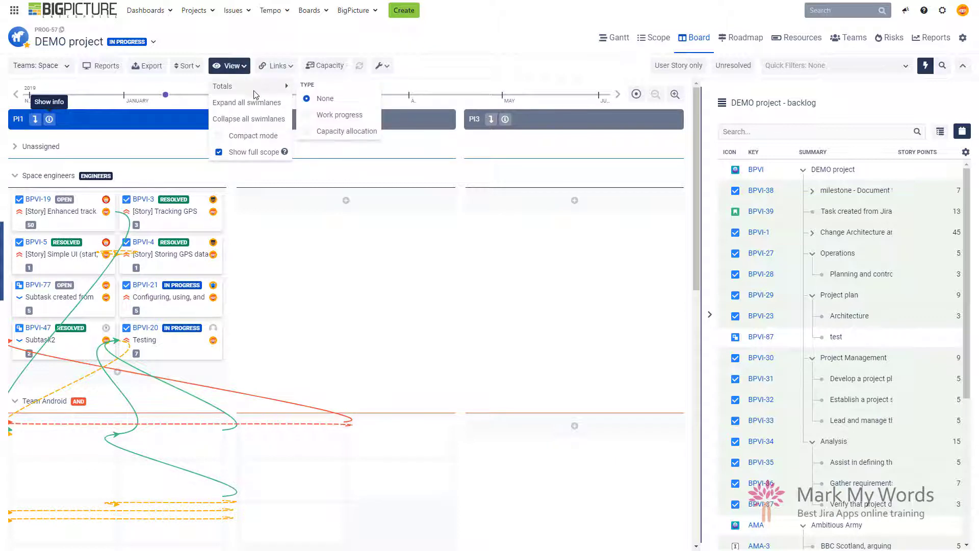
{"action": "left_click", "coordinate": [337, 117]}
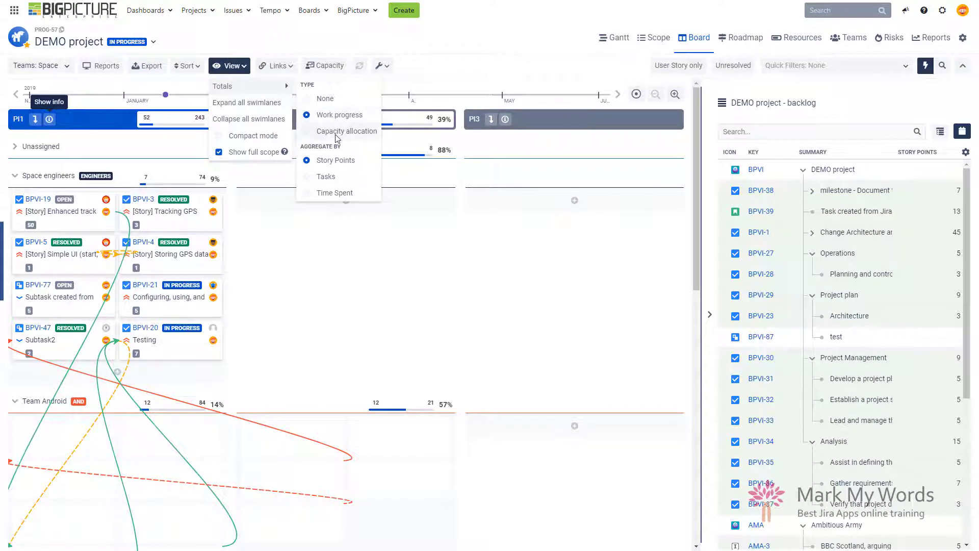
{"action": "left_click", "coordinate": [337, 134]}
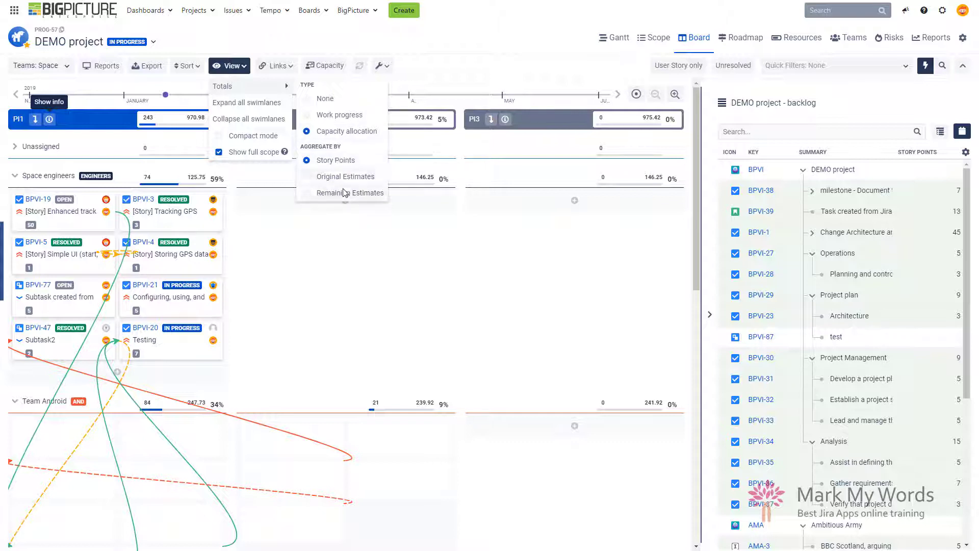
{"action": "left_click", "coordinate": [477, 70]}
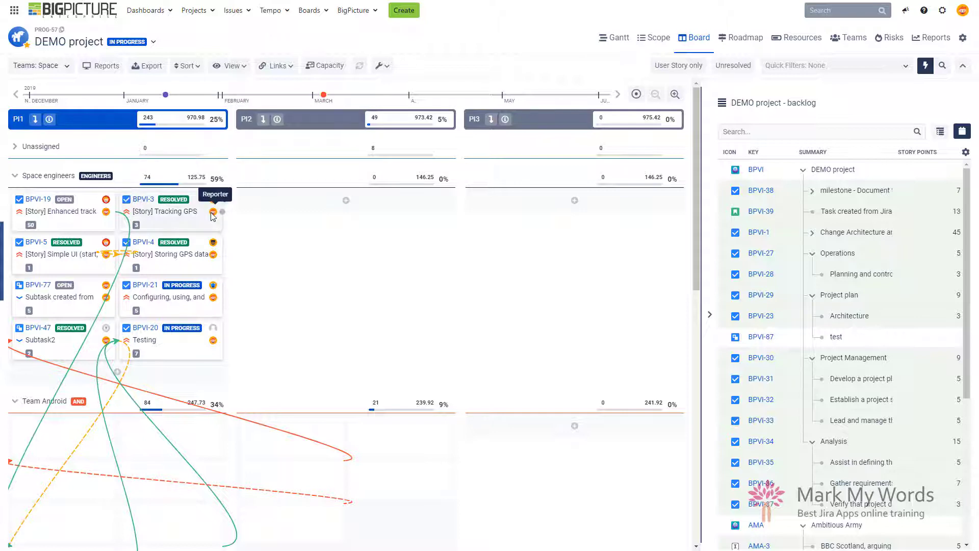
{"action": "scroll", "coordinate": [283, 288], "scroll_direction": "down", "scroll_amount": 10}
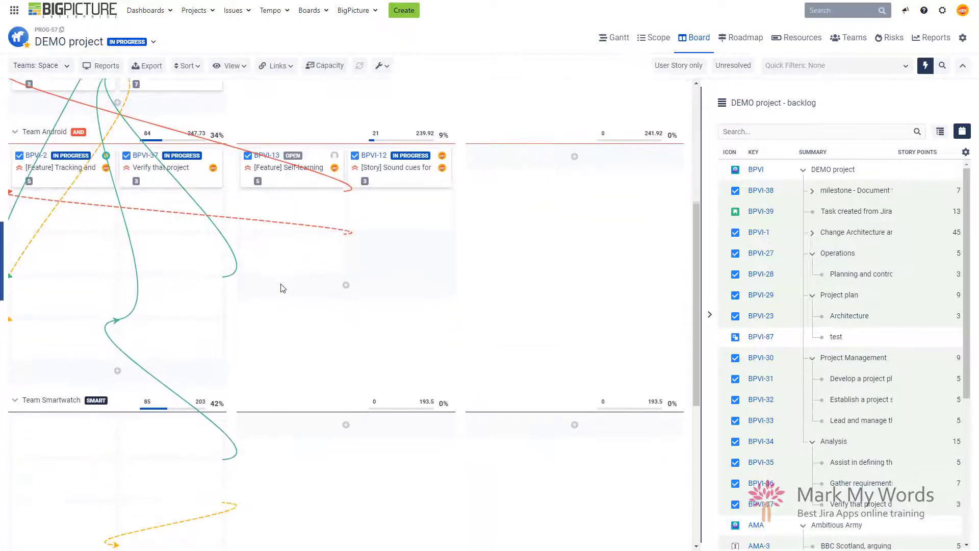
{"action": "scroll", "coordinate": [283, 288], "scroll_direction": "down", "scroll_amount": 5}
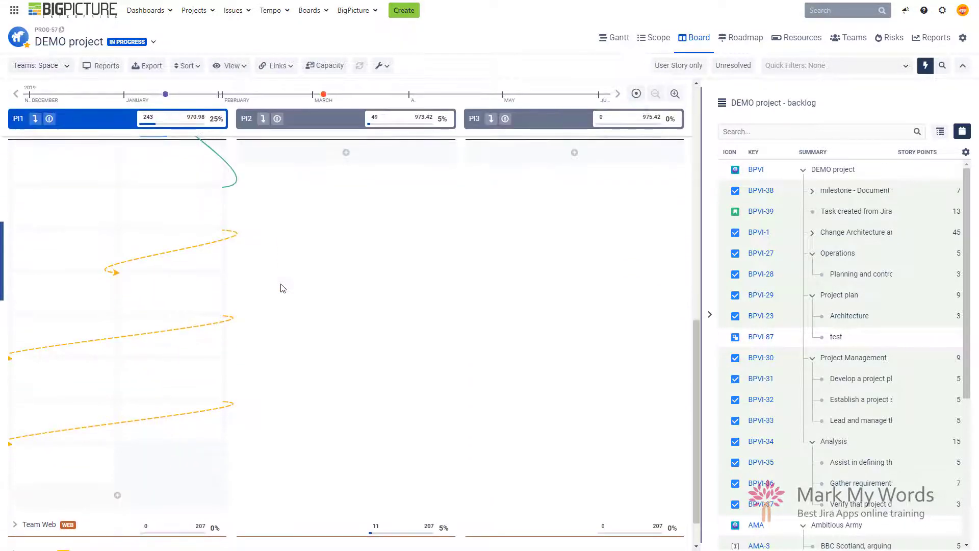
{"action": "scroll", "coordinate": [283, 288], "scroll_direction": "up", "scroll_amount": 15}
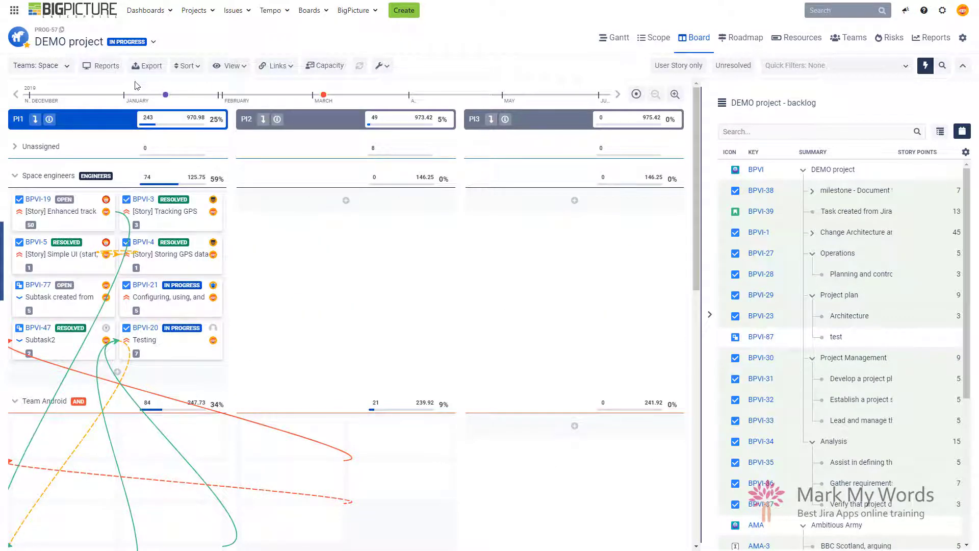
- Change the board totals type to Work progress, aggregated by story points
{"action": "left_click", "coordinate": [231, 66]}
{"action": "mouse_move", "coordinate": [257, 87]}
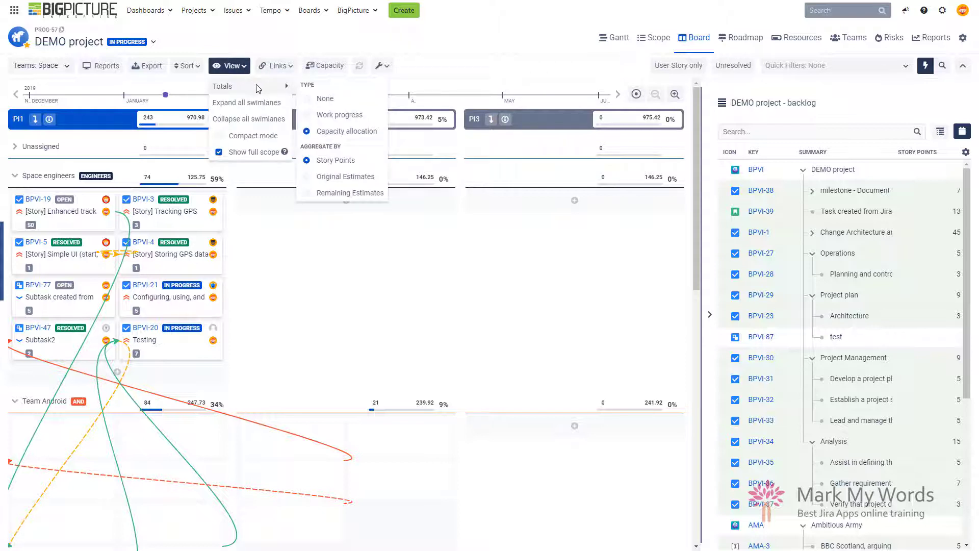
{"action": "left_click", "coordinate": [336, 117]}
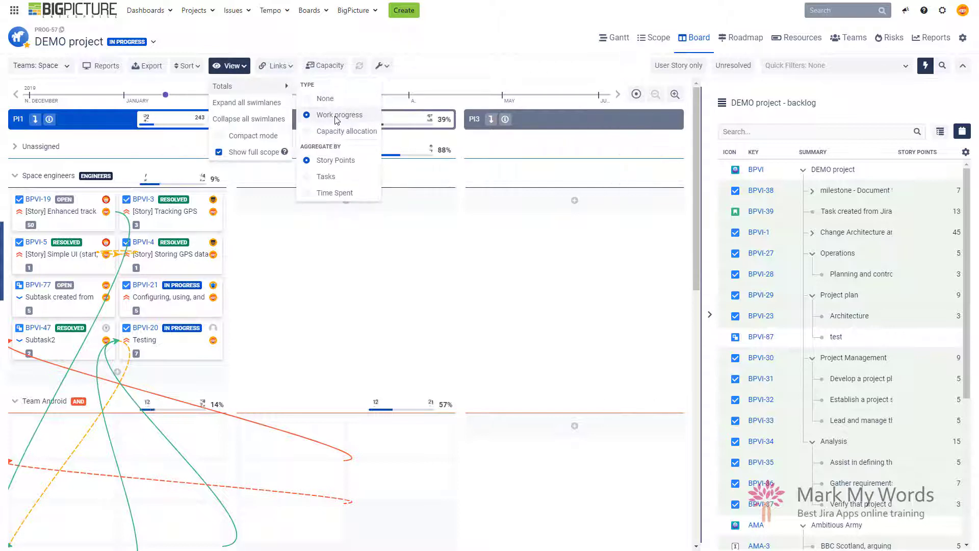
{"action": "left_click", "coordinate": [234, 232]}
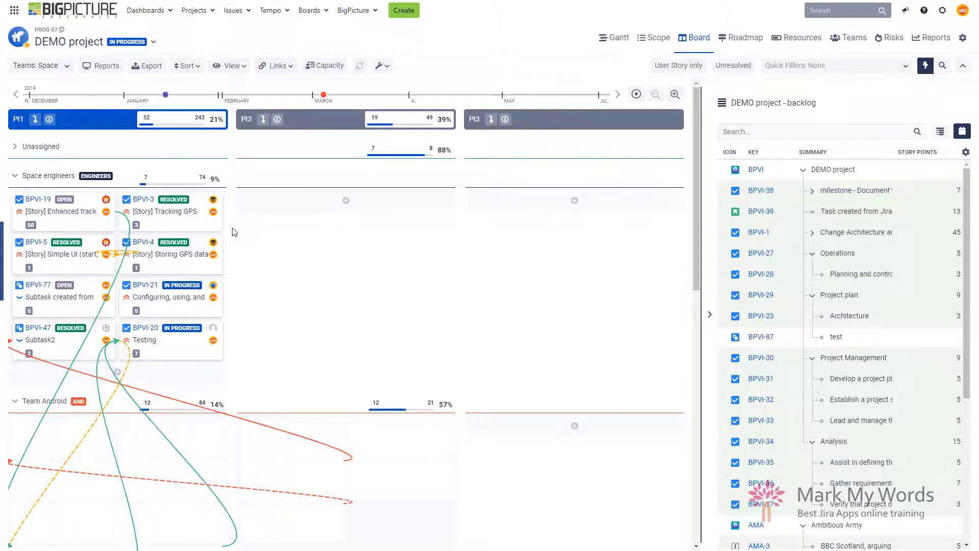
- Show PI1's iterations and review the work progress totals of each team and iteration
{"action": "left_click", "coordinate": [34, 120]}
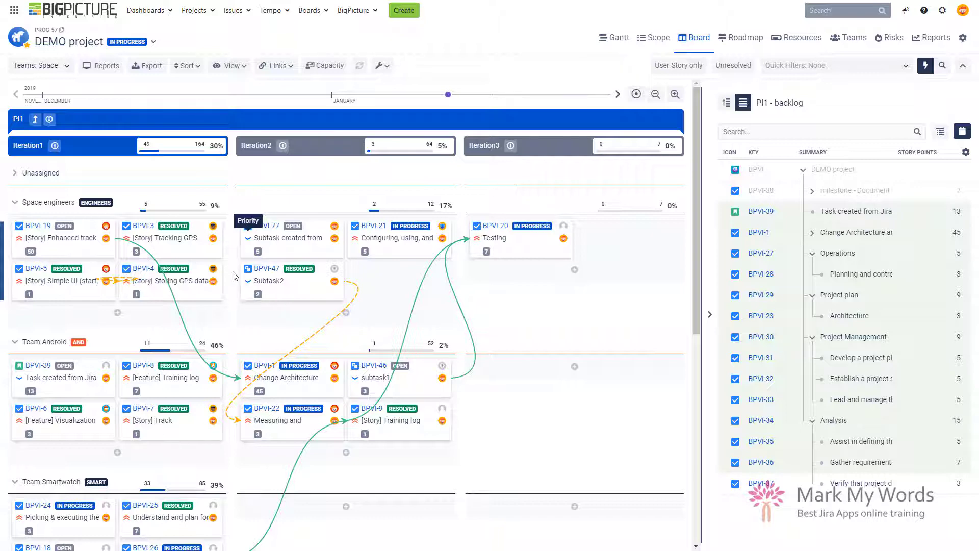
{"action": "scroll", "coordinate": [234, 276], "scroll_direction": "down", "scroll_amount": 3}
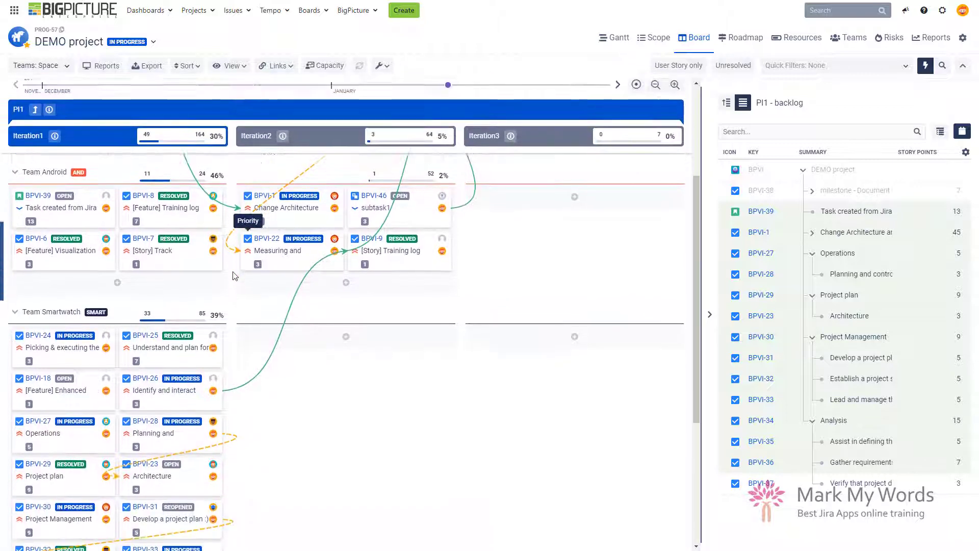
{"action": "scroll", "coordinate": [235, 276], "scroll_direction": "down", "scroll_amount": 1}
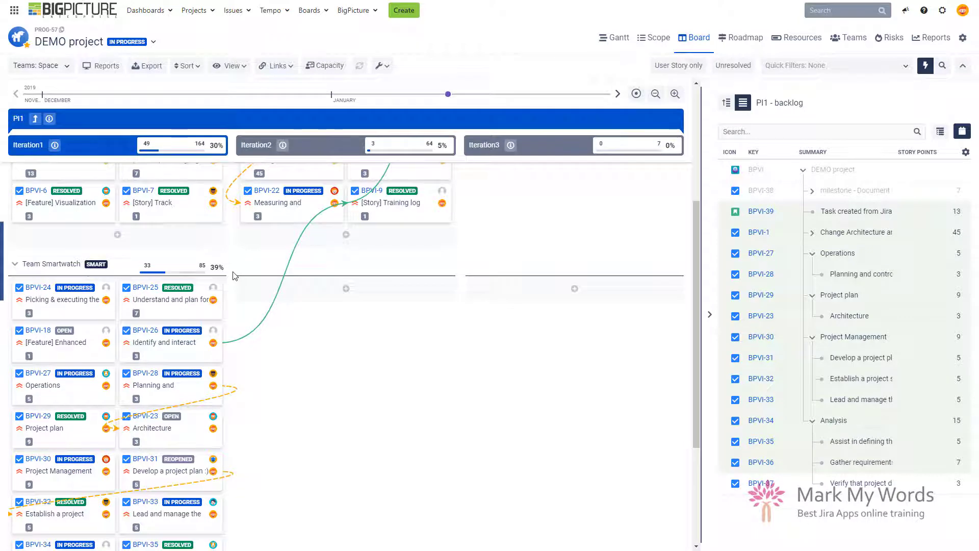
{"action": "scroll", "coordinate": [235, 276], "scroll_direction": "up", "scroll_amount": 4}
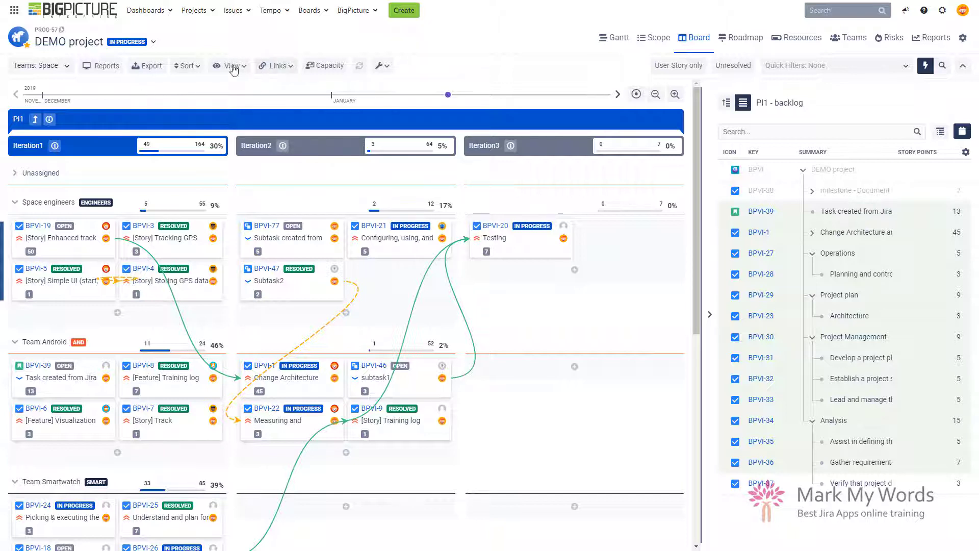
- View PI1's capacity planning, inspect the editable Iteration1 capacities of Space engineers, Team Android and Team Smartwatch, and return to the board
{"action": "left_click", "coordinate": [326, 70]}
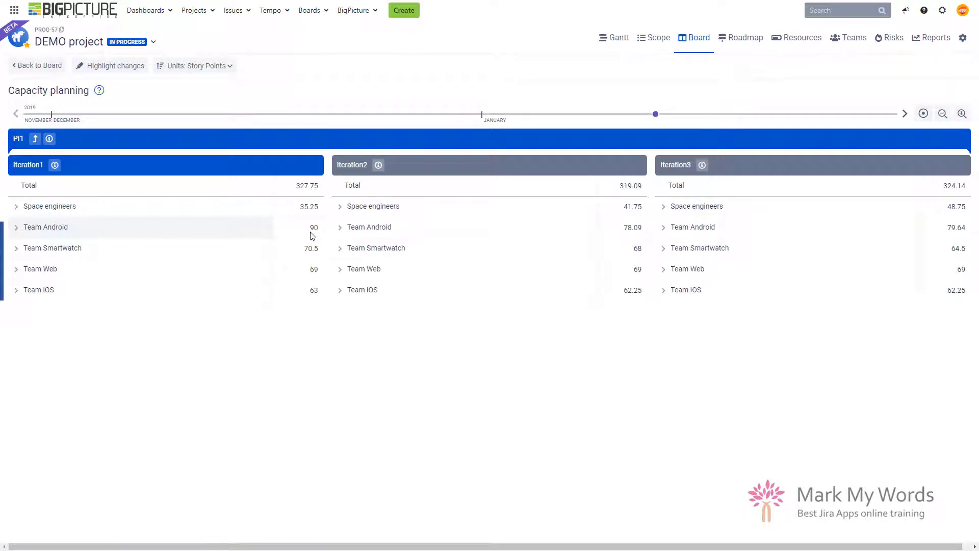
{"action": "left_click", "coordinate": [292, 211]}
{"action": "left_click", "coordinate": [300, 227]}
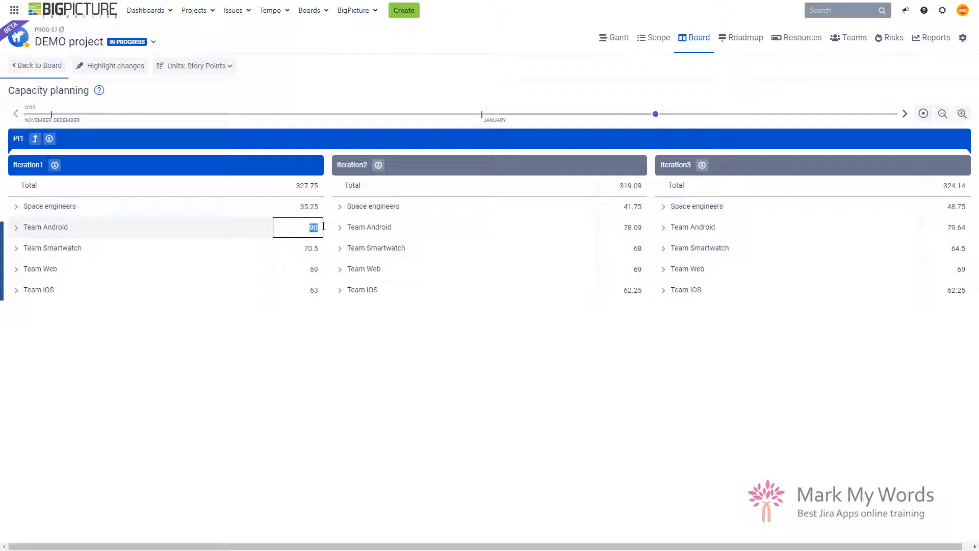
{"action": "left_click", "coordinate": [298, 248]}
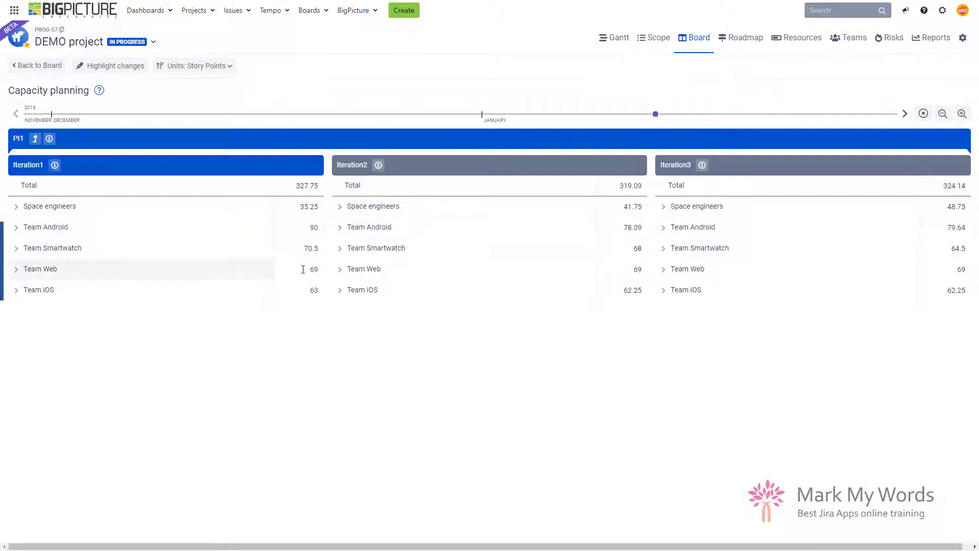
{"action": "left_click", "coordinate": [290, 209]}
{"action": "left_click", "coordinate": [287, 206]}
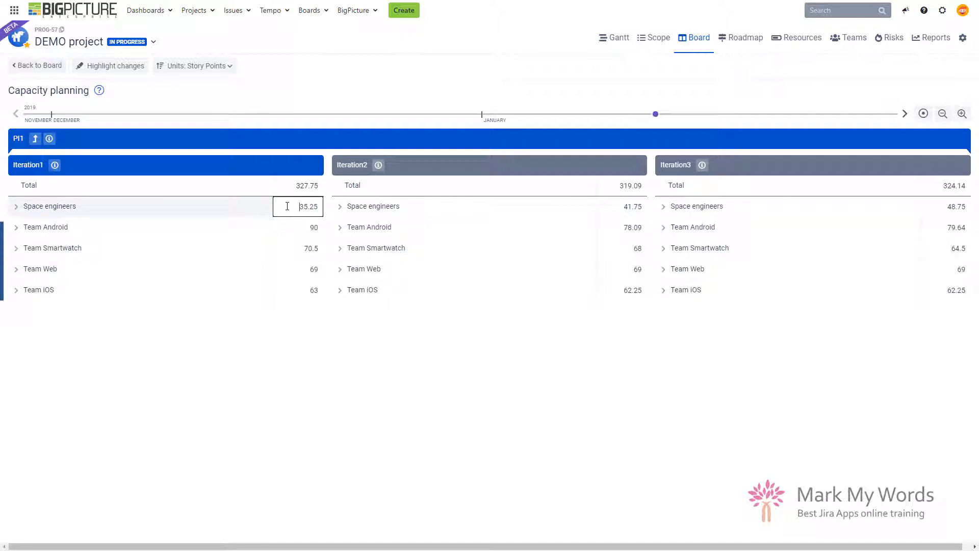
{"action": "left_click", "coordinate": [47, 67]}
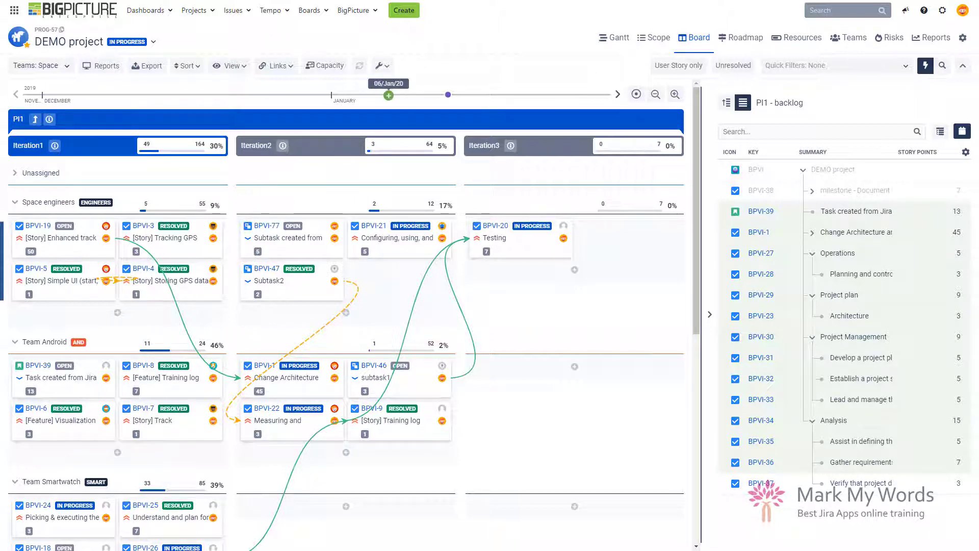
{"action": "left_click", "coordinate": [382, 65]}
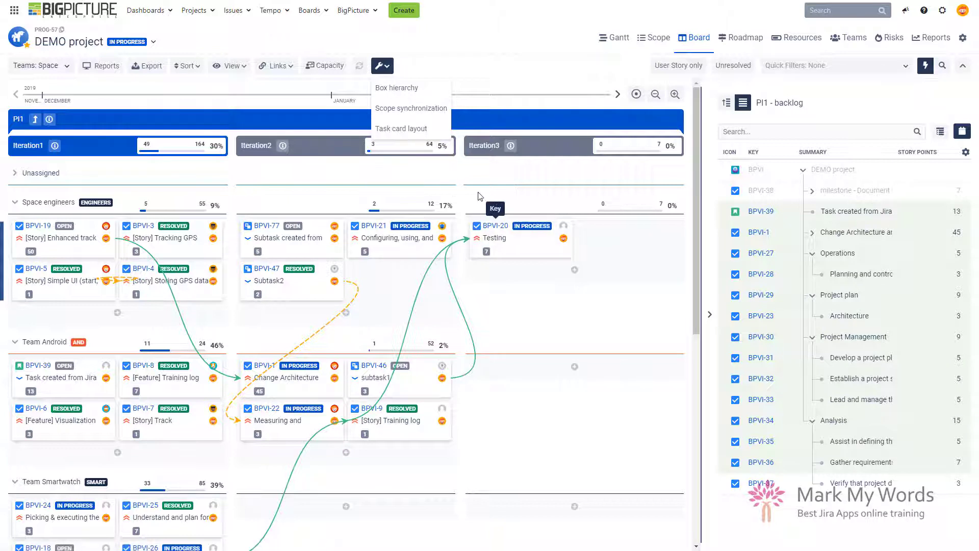
{"action": "left_click", "coordinate": [465, 200]}
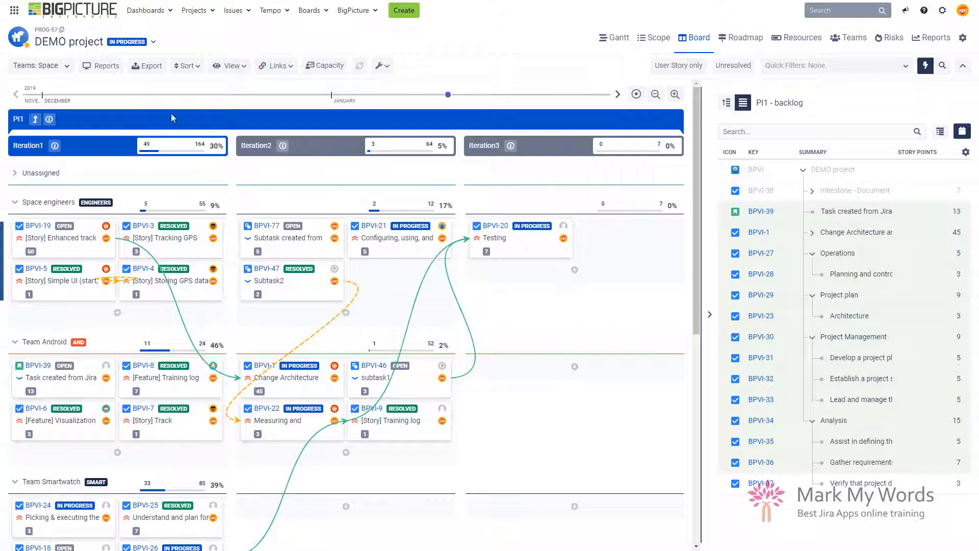
- Display the board's report charts, set their data source to Tasks, and return to the task cards
{"action": "left_click", "coordinate": [105, 66]}
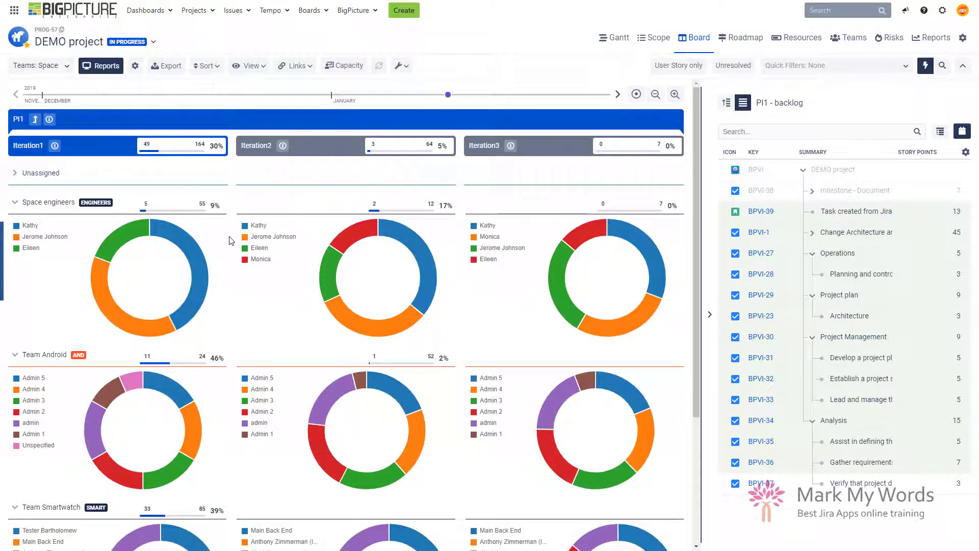
{"action": "mouse_move", "coordinate": [104, 253]}
{"action": "left_click", "coordinate": [135, 66]}
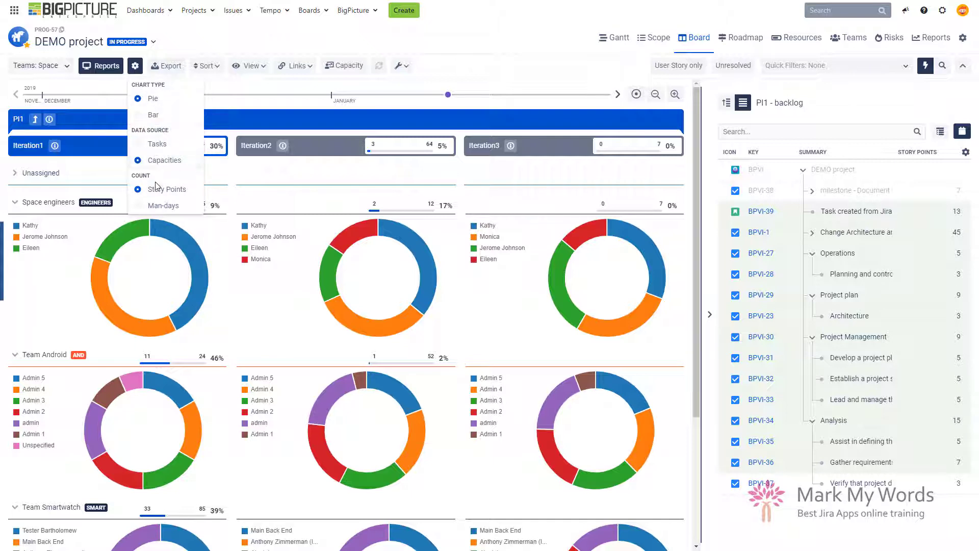
{"action": "left_click", "coordinate": [157, 146]}
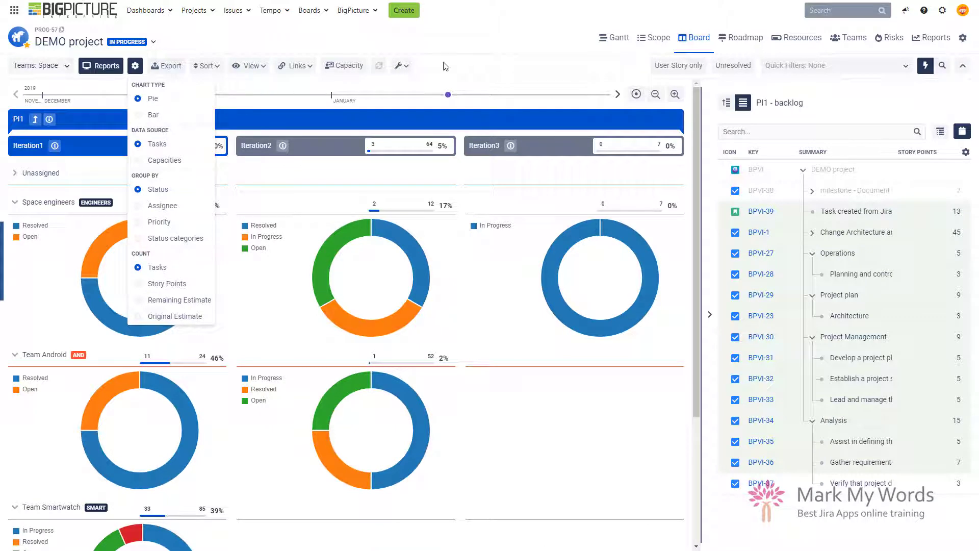
{"action": "left_click", "coordinate": [479, 72]}
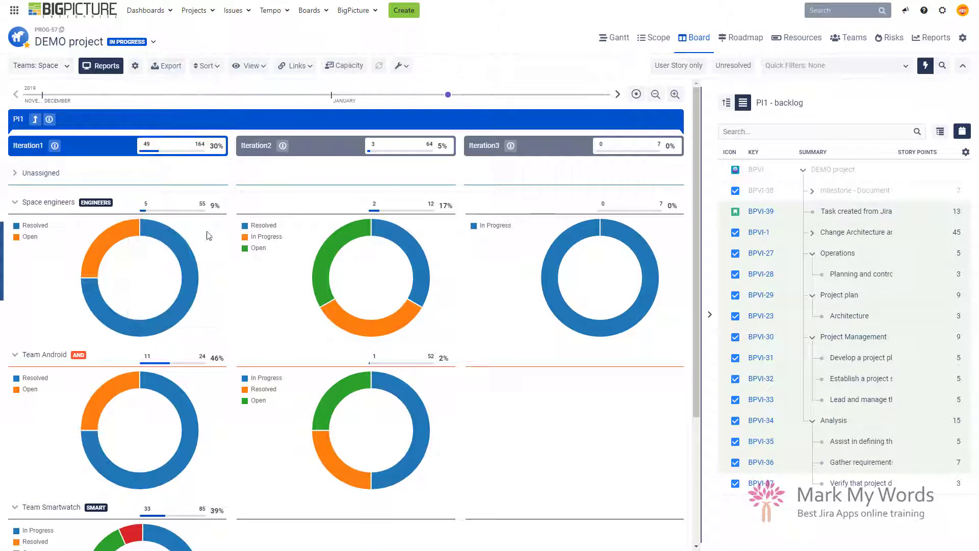
{"action": "left_click", "coordinate": [105, 67]}
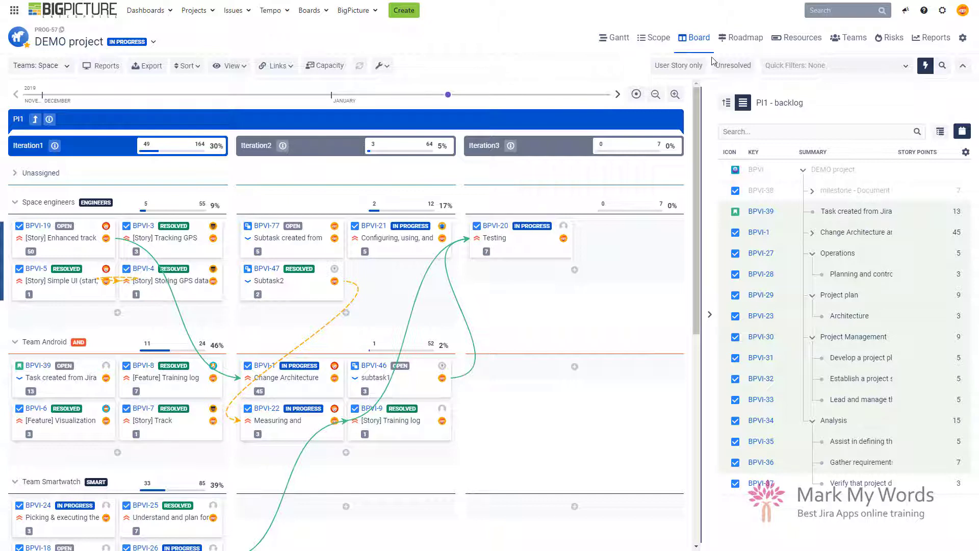
- Open the Risks matrix and show the choices for adding an issue to its low-consequence, medium-probability cell
{"action": "left_click", "coordinate": [893, 46]}
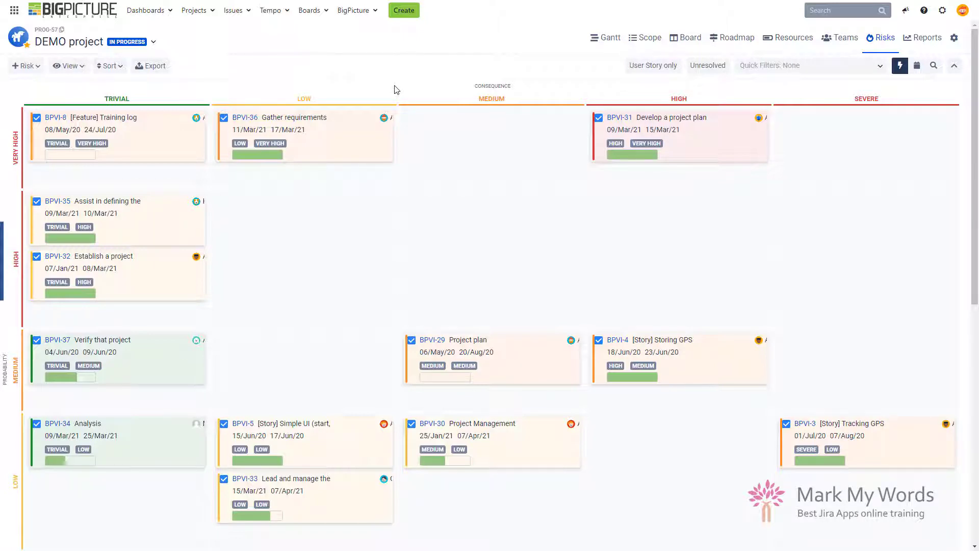
{"action": "scroll", "coordinate": [396, 89], "scroll_direction": "down", "scroll_amount": 1}
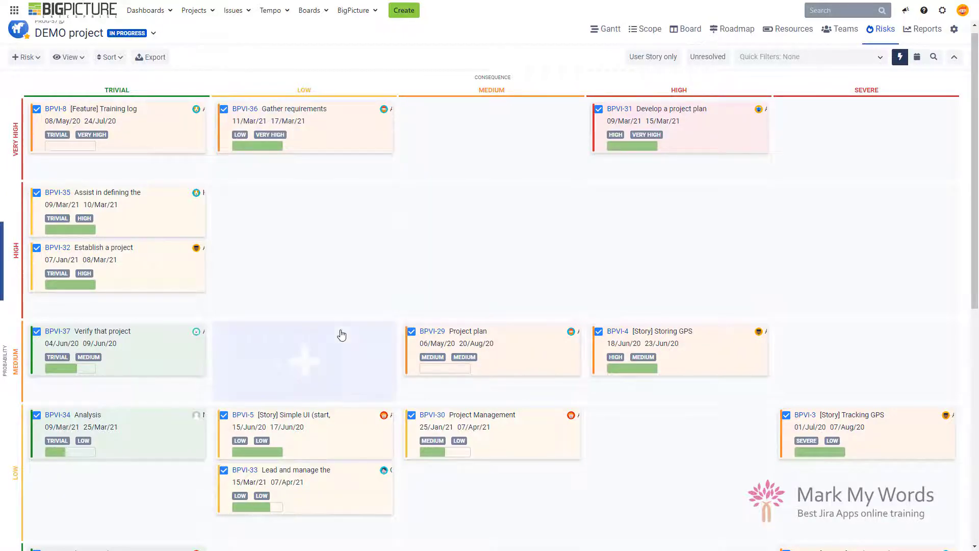
{"action": "left_click", "coordinate": [338, 337]}
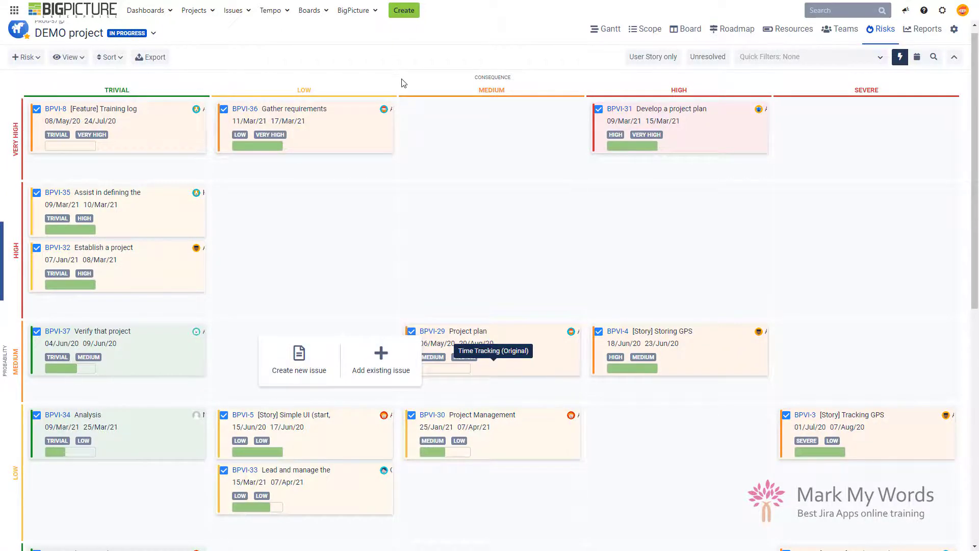
- Review the risk table beneath the matrix and the distribution of risk cards by consequence and probability
{"action": "scroll", "coordinate": [402, 83], "scroll_direction": "down", "scroll_amount": 3}
{"action": "scroll", "coordinate": [402, 83], "scroll_direction": "down", "scroll_amount": 6}
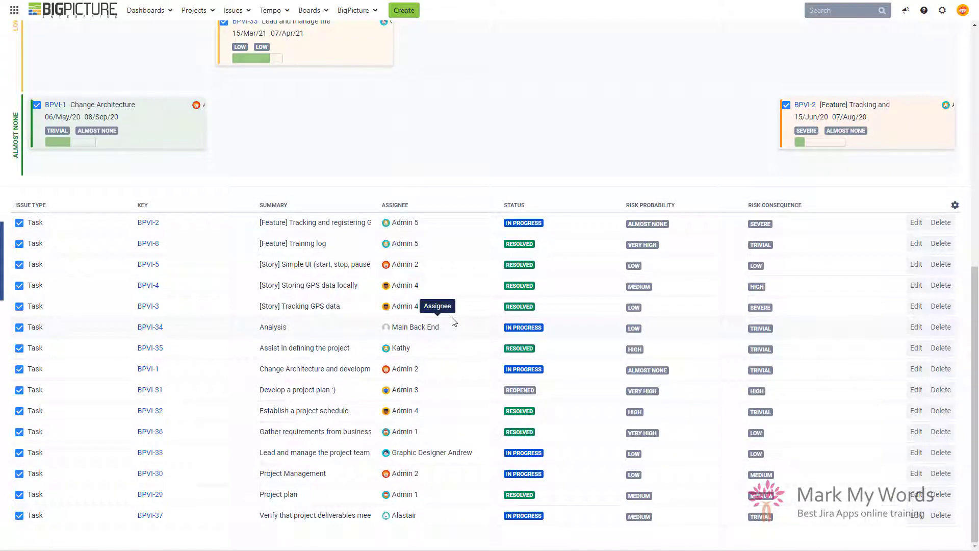
{"action": "scroll", "coordinate": [455, 322], "scroll_direction": "up", "scroll_amount": 1}
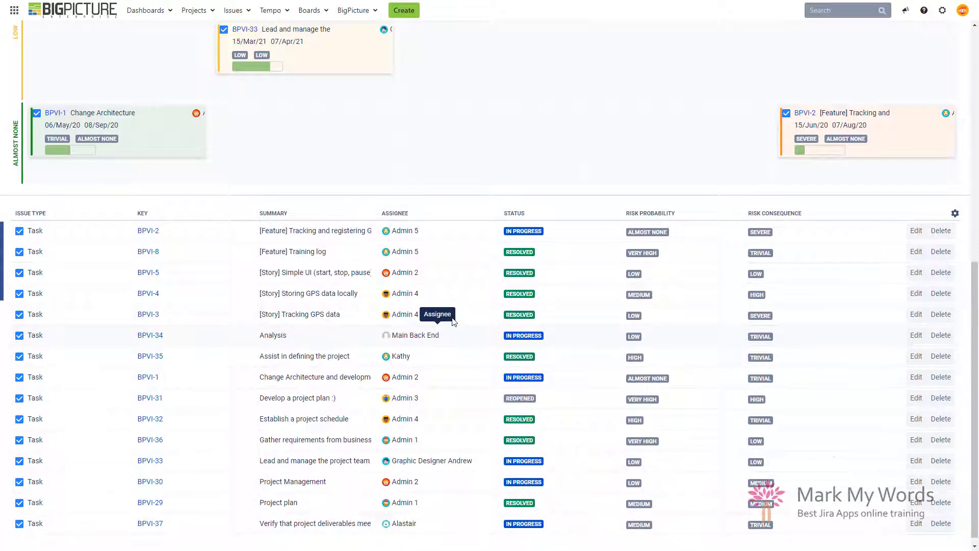
{"action": "scroll", "coordinate": [454, 322], "scroll_direction": "up", "scroll_amount": 9}
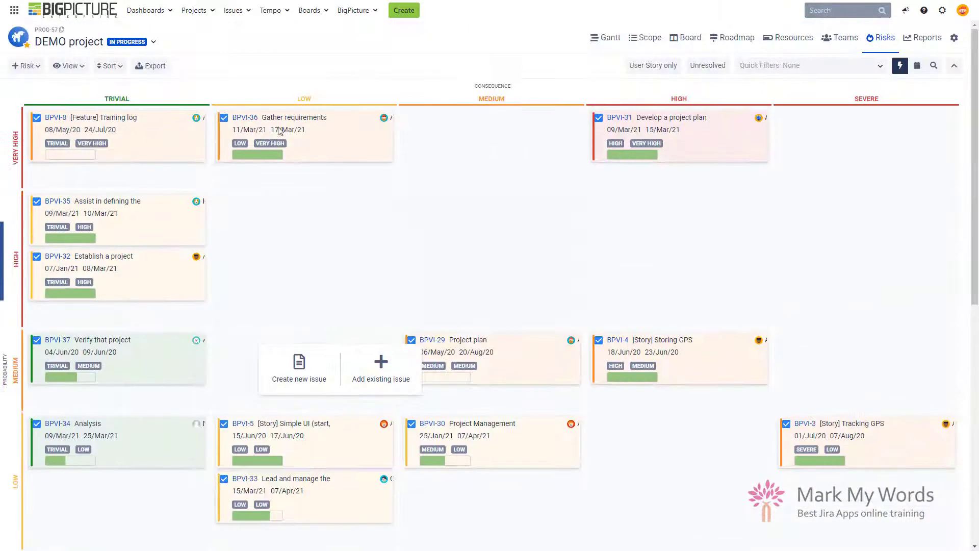
{"action": "scroll", "coordinate": [339, 189], "scroll_direction": "down", "scroll_amount": 1}
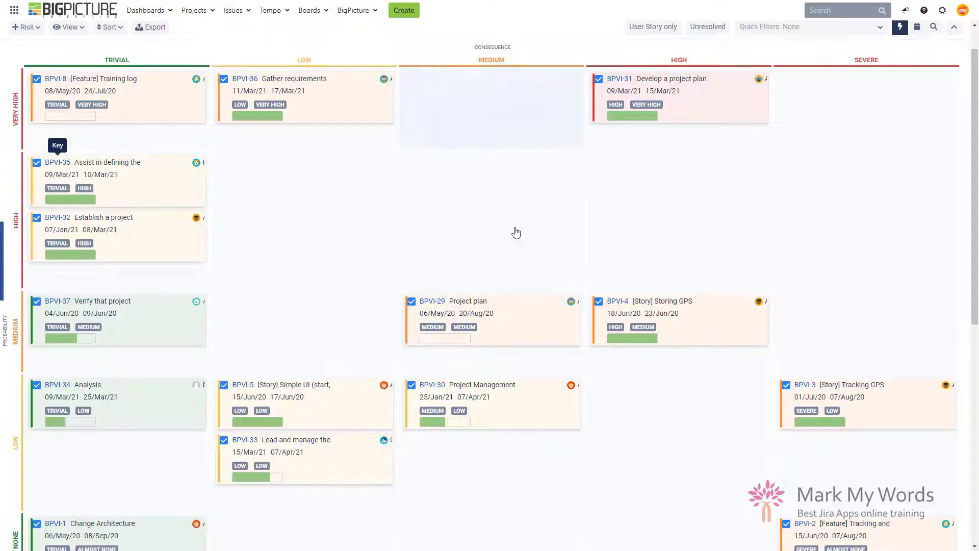
{"action": "scroll", "coordinate": [601, 368], "scroll_direction": "down", "scroll_amount": 1}
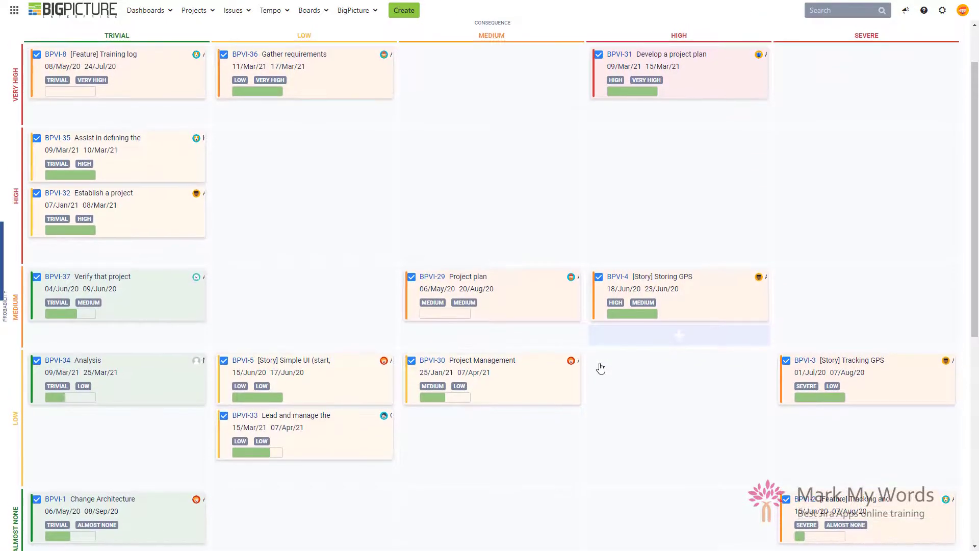
{"action": "scroll", "coordinate": [601, 368], "scroll_direction": "up", "scroll_amount": 1}
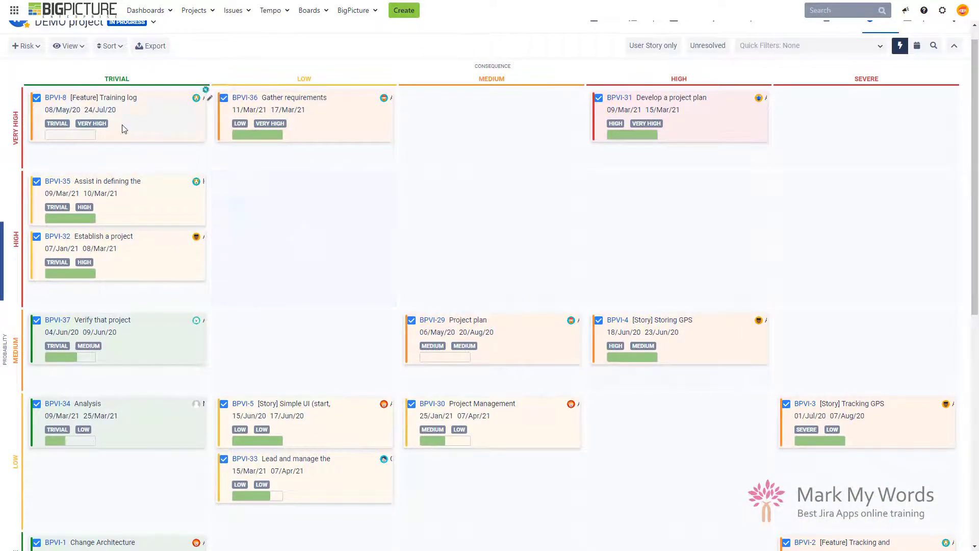
- Turn off the inverted probability axis of the risk matrix
{"action": "left_click", "coordinate": [72, 46]}
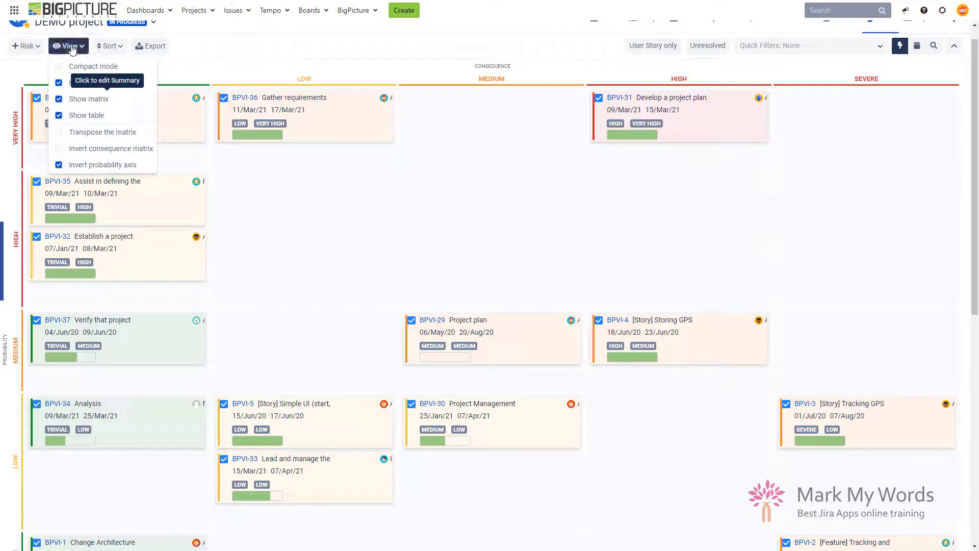
{"action": "left_click", "coordinate": [59, 165]}
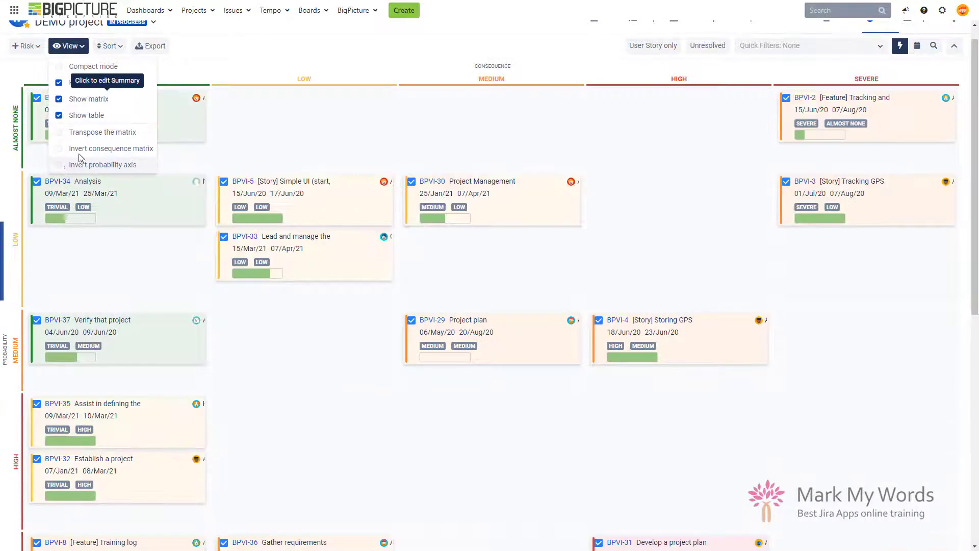
{"action": "left_click", "coordinate": [259, 43]}
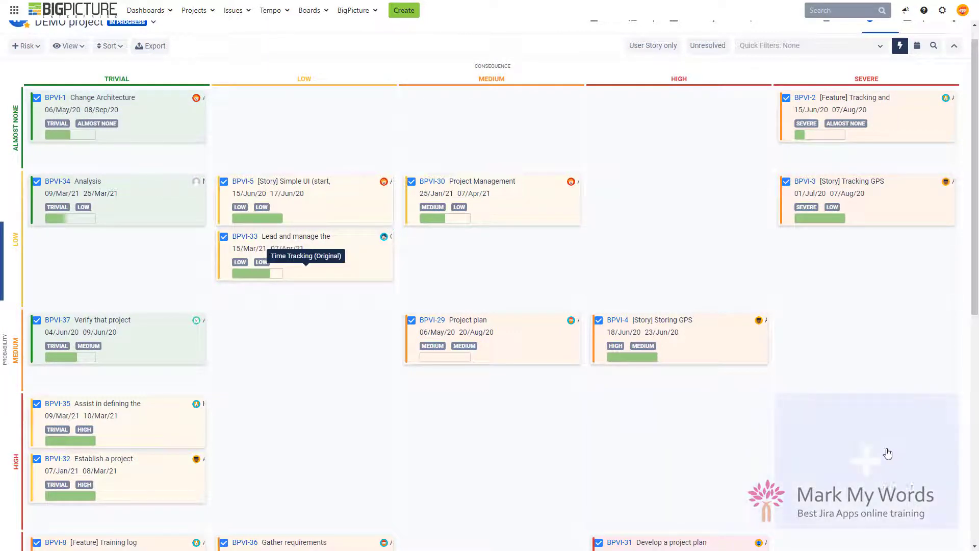
- Move the BPVI-4 risk card to the severe-consequence, very-high-probability cell of the matrix
{"action": "scroll", "coordinate": [830, 497], "scroll_direction": "down", "scroll_amount": 3}
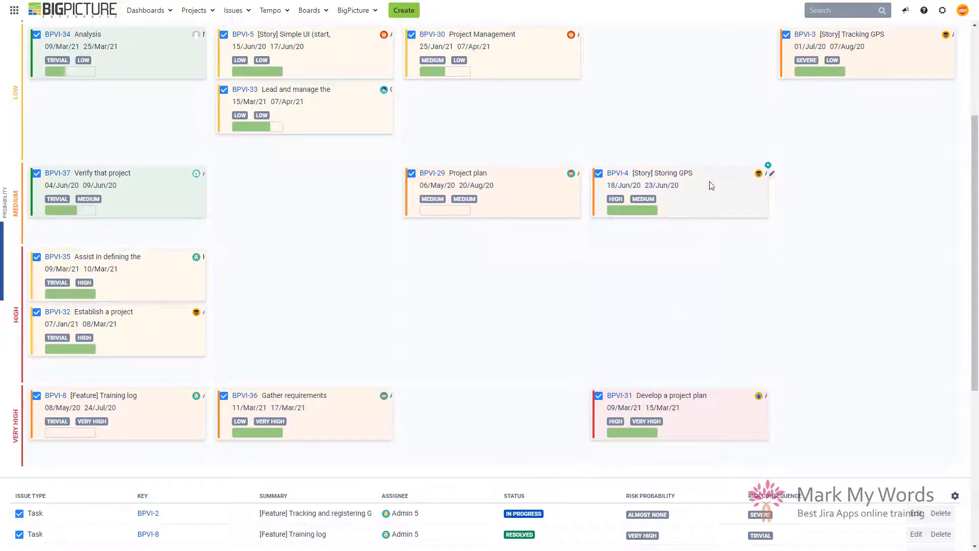
{"action": "left_click_drag", "start_coordinate": [712, 191], "coordinate": [892, 430]}
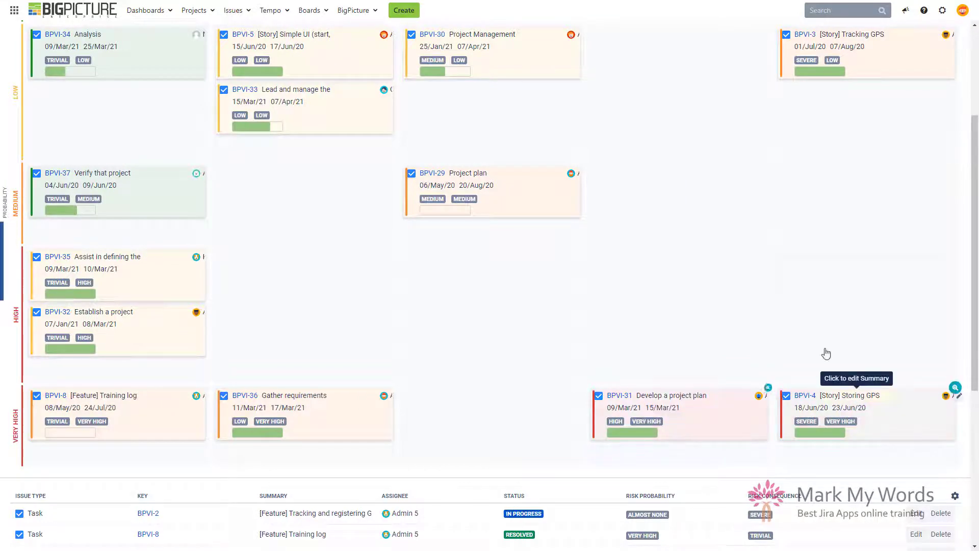
{"action": "scroll", "coordinate": [478, 260], "scroll_direction": "up", "scroll_amount": 3}
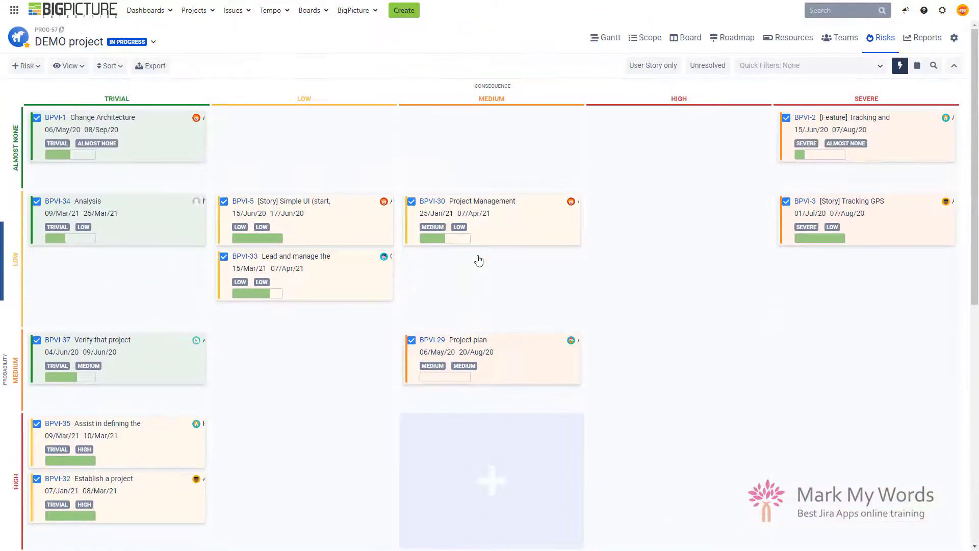
- Show the choices for adding an issue to the low-consequence, almost-none-probability cell and dismiss them
{"action": "left_click", "coordinate": [303, 148]}
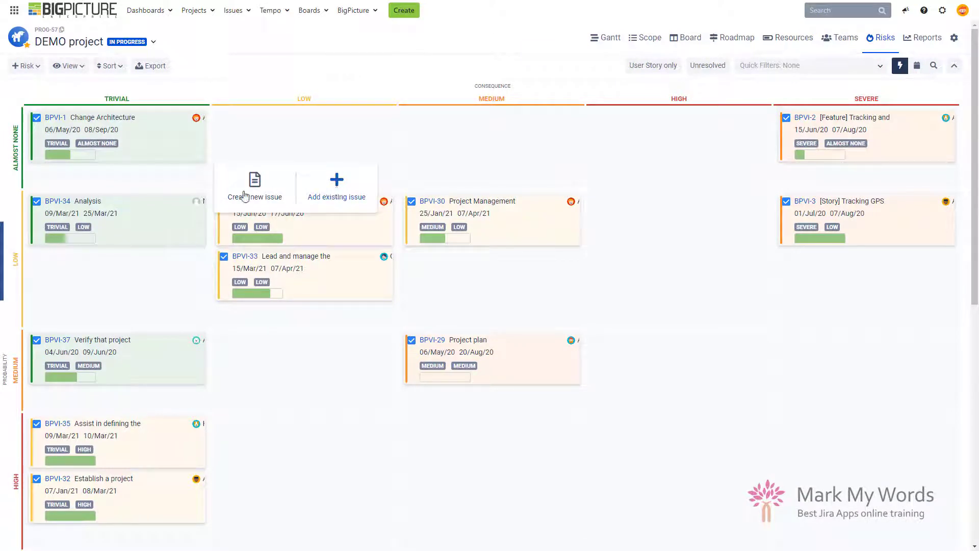
{"action": "left_click", "coordinate": [298, 67]}
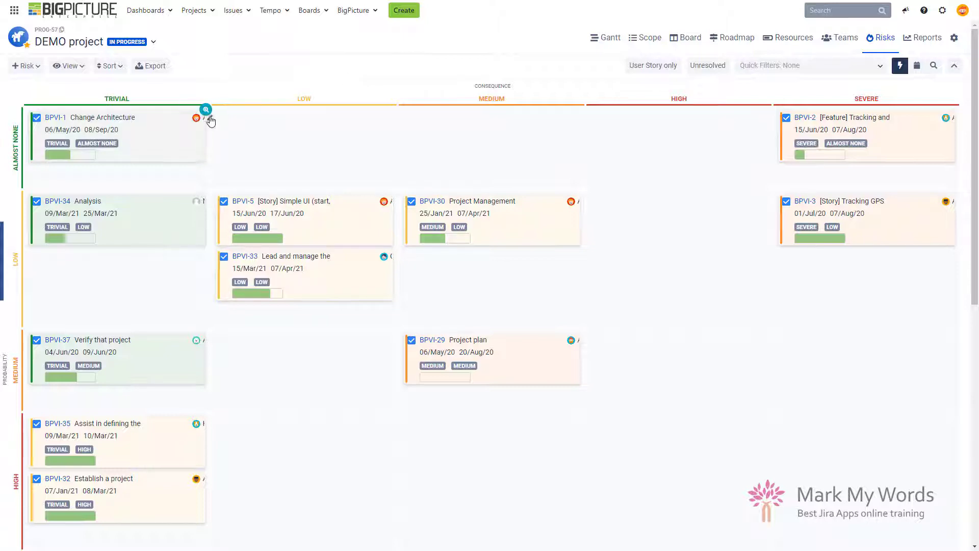
- Enlarge the BPVI-1 risk card and browse through the enlarged cards BPVI-2, BPVI-3, BPVI-4 and BPVI-31
{"action": "left_click", "coordinate": [205, 110]}
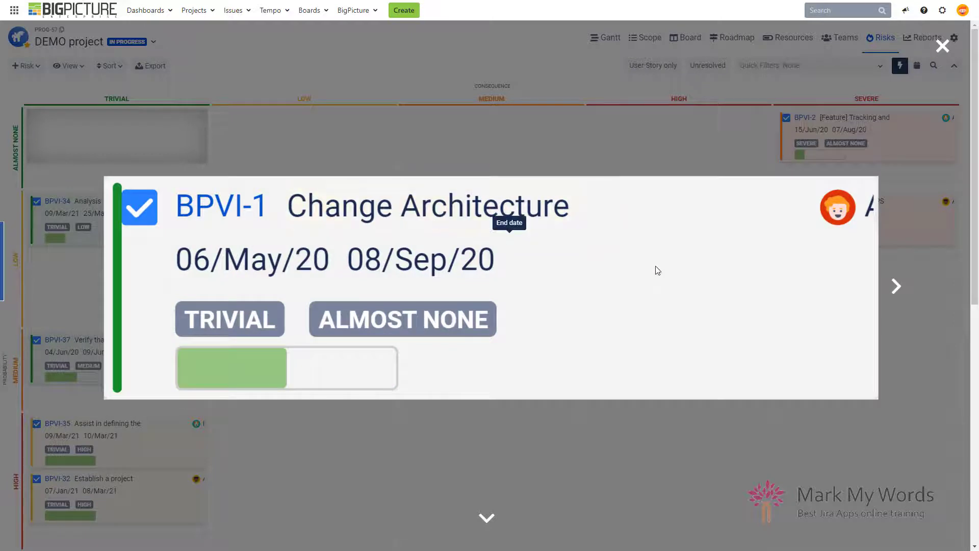
{"action": "left_click", "coordinate": [898, 290]}
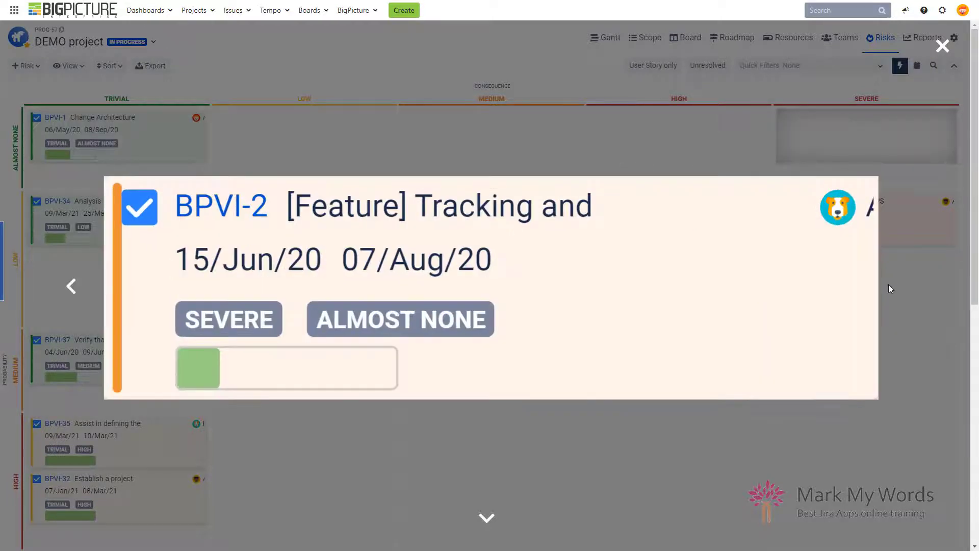
{"action": "left_click", "coordinate": [487, 516]}
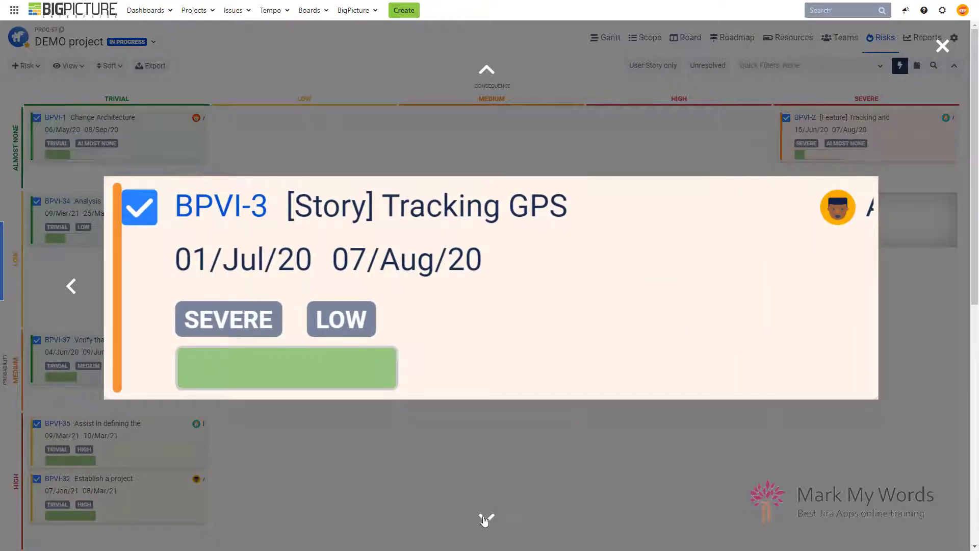
{"action": "left_click", "coordinate": [487, 517]}
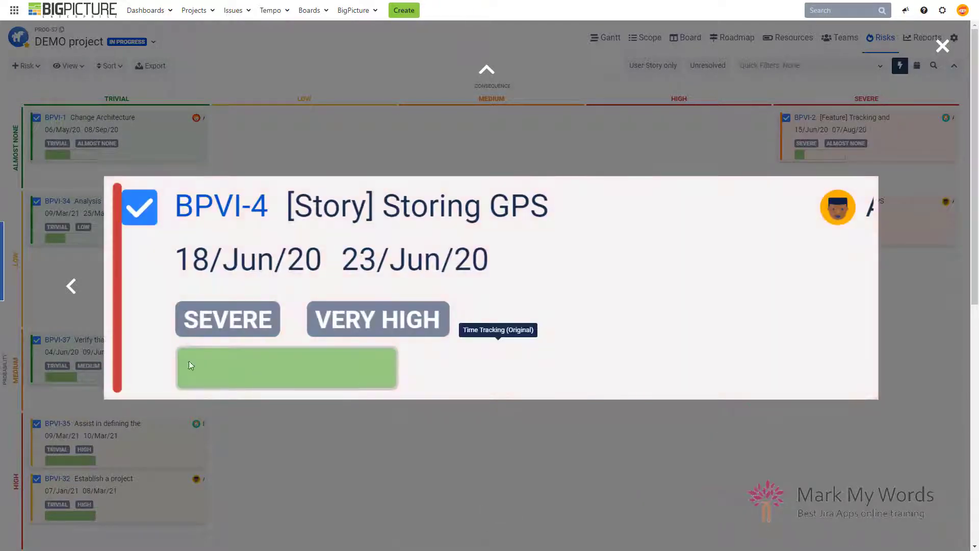
{"action": "left_click", "coordinate": [74, 290]}
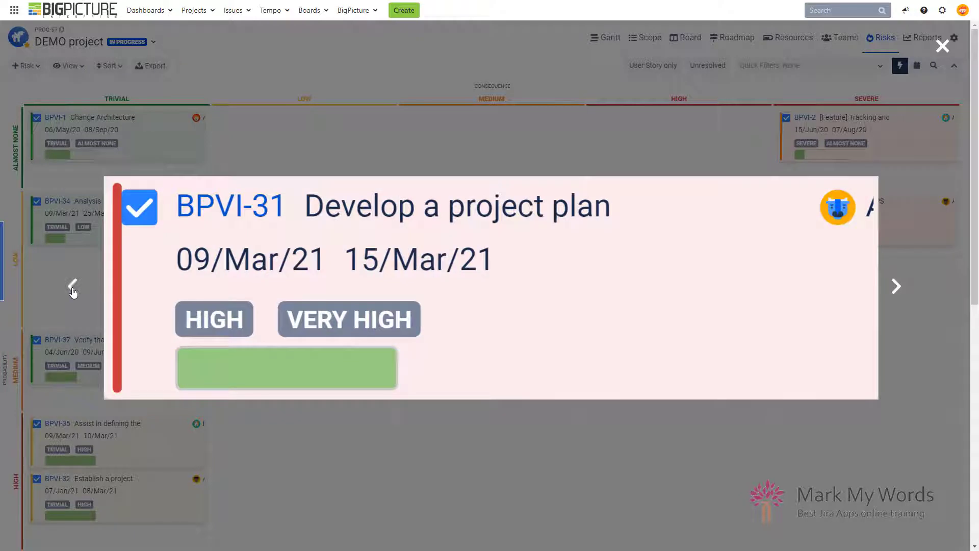
- Open BPVI-31's summary for editing in the enlarged card, select part of its text, and close the enlarged view
{"action": "left_click", "coordinate": [413, 209]}
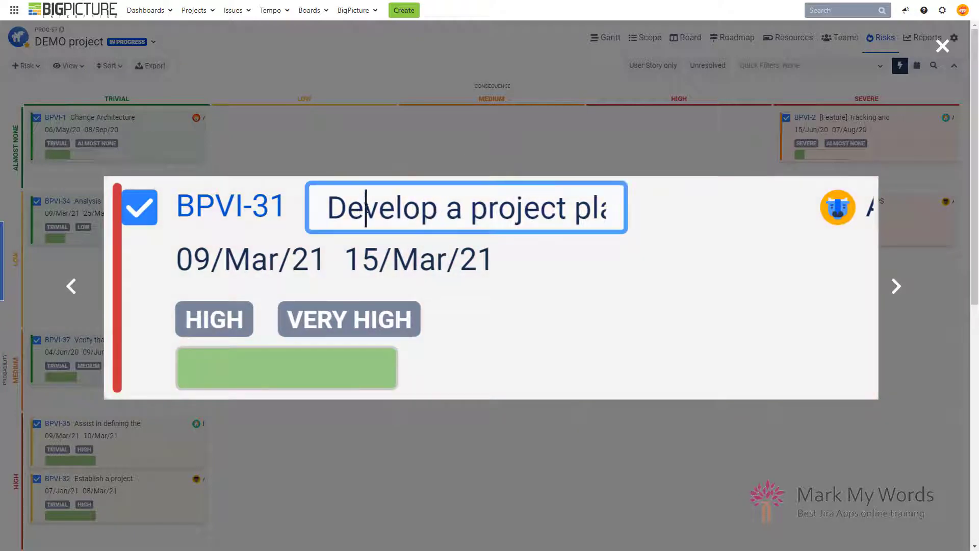
{"action": "left_click_drag", "start_coordinate": [395, 209], "coordinate": [488, 209]}
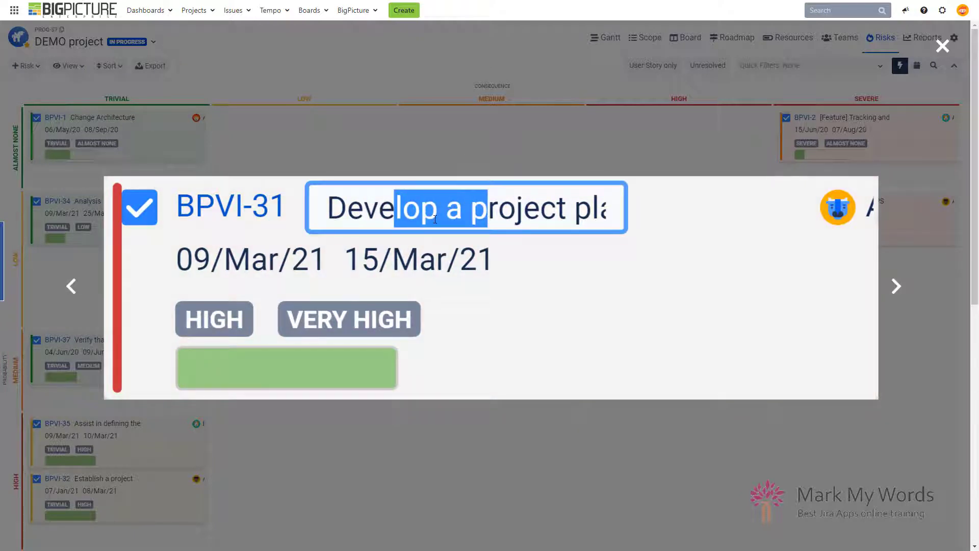
{"action": "left_click", "coordinate": [943, 46]}
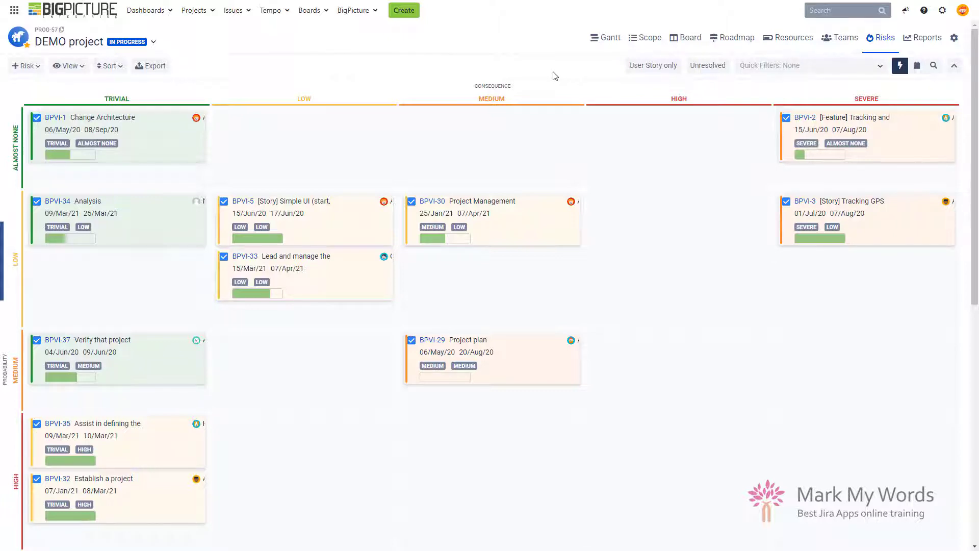
- Open the project's Reports and inspect the charts, including the assignee breakdown of Resolved issues in Status per Assignee
{"action": "left_click", "coordinate": [931, 48]}
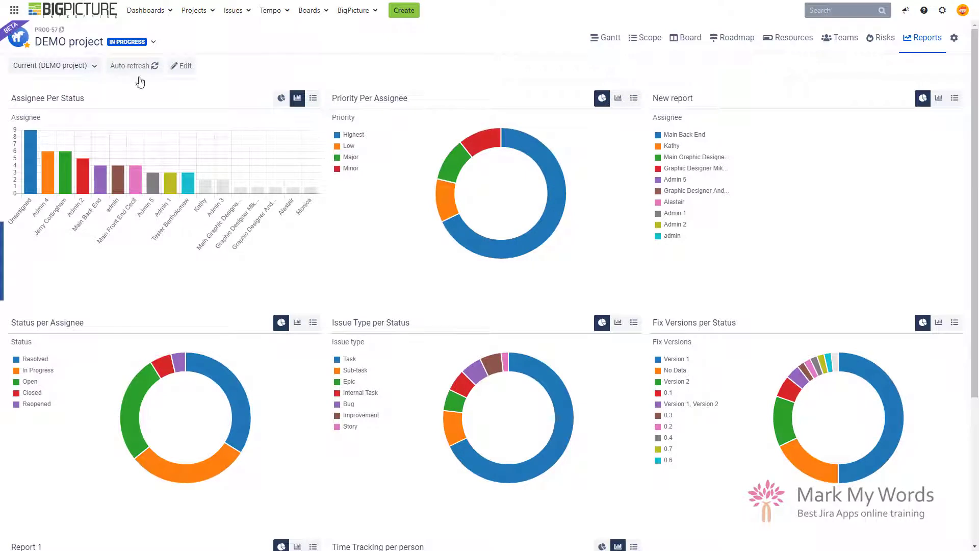
{"action": "mouse_move", "coordinate": [224, 187]}
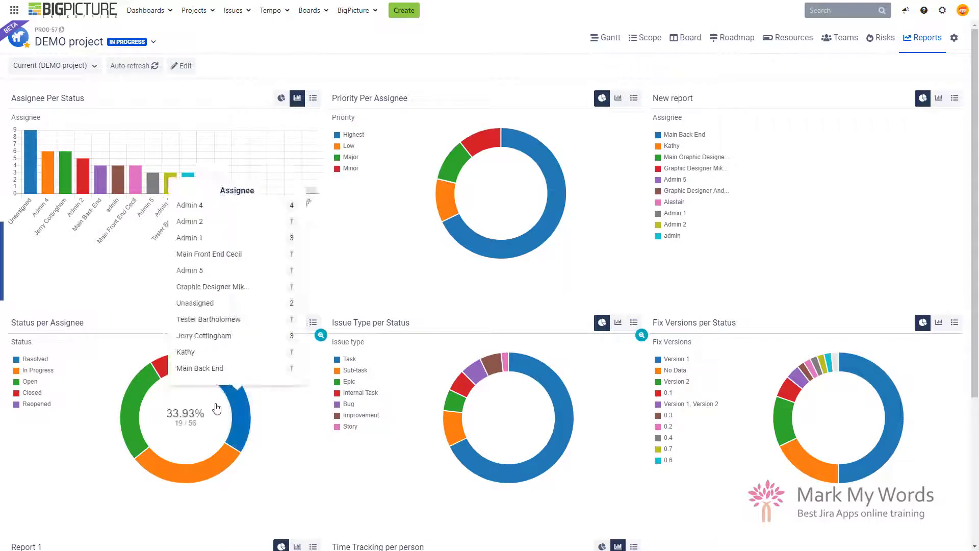
{"action": "mouse_move", "coordinate": [233, 407]}
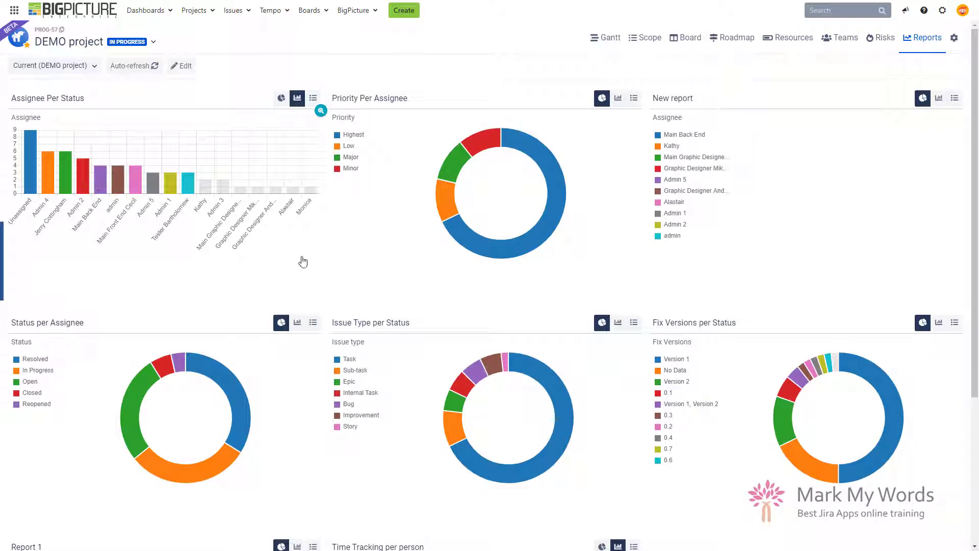
{"action": "scroll", "coordinate": [308, 271], "scroll_direction": "down", "scroll_amount": 1}
{"action": "scroll", "coordinate": [308, 271], "scroll_direction": "up", "scroll_amount": 1}
- Delete the chart named New report, lay out the first report section in two columns, and finish editing the reports
{"action": "left_click", "coordinate": [184, 66]}
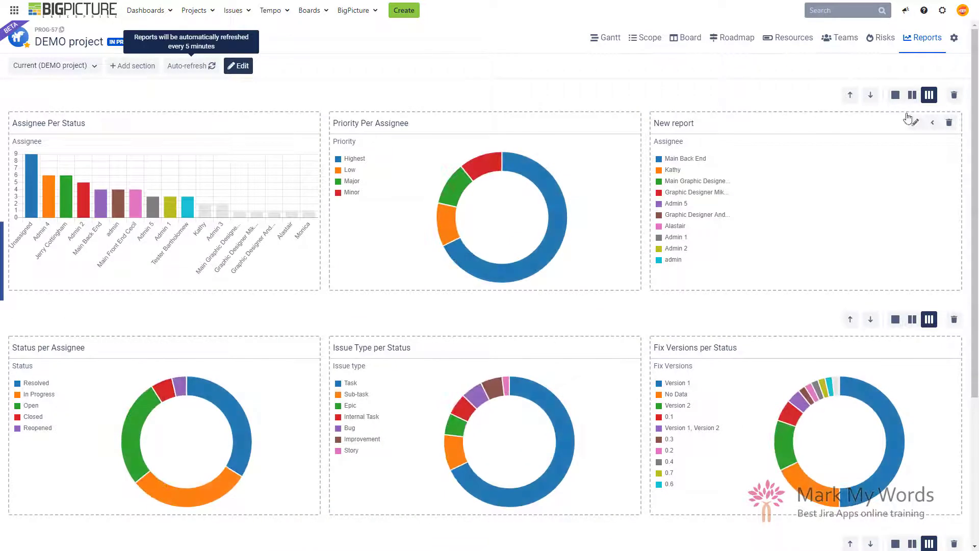
{"action": "left_click", "coordinate": [949, 123]}
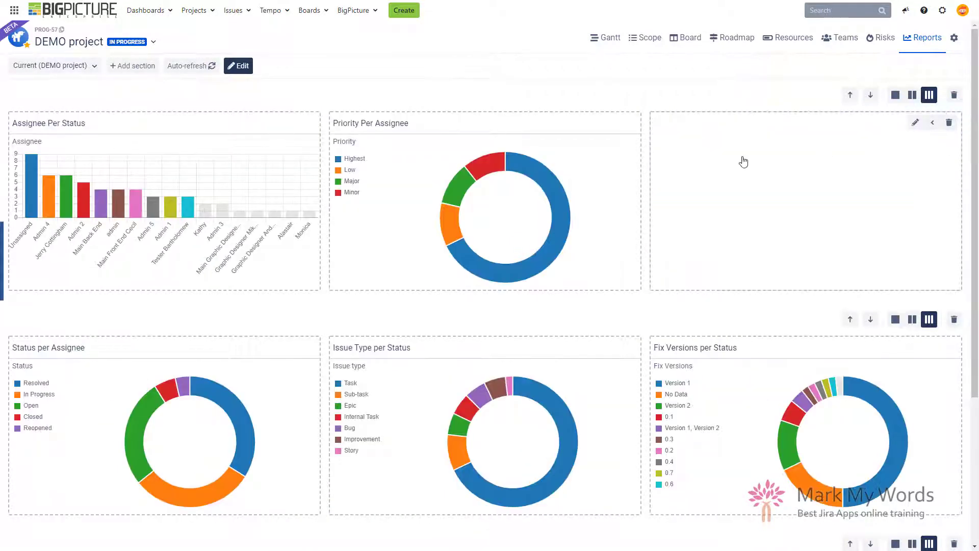
{"action": "left_click", "coordinate": [912, 95]}
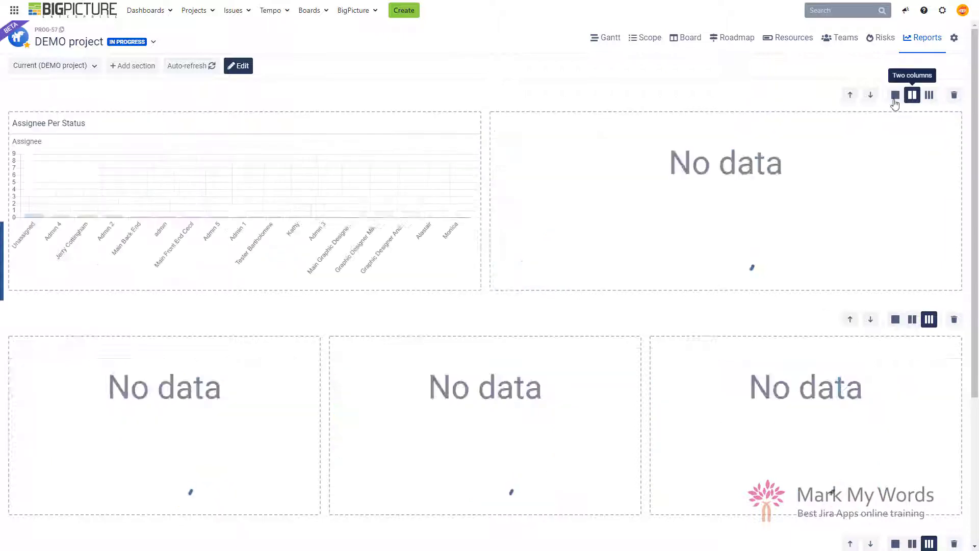
{"action": "left_click", "coordinate": [235, 66]}
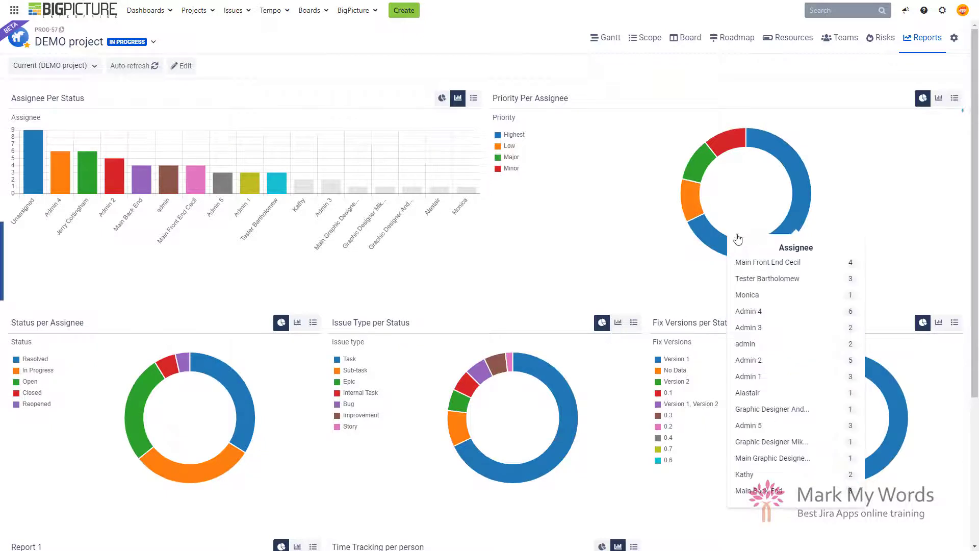
- Drill into Highest in Priority Per Assignee and Task in Issue Type per Status, and inspect the Open status's assignee breakdown
{"action": "left_click", "coordinate": [720, 243]}
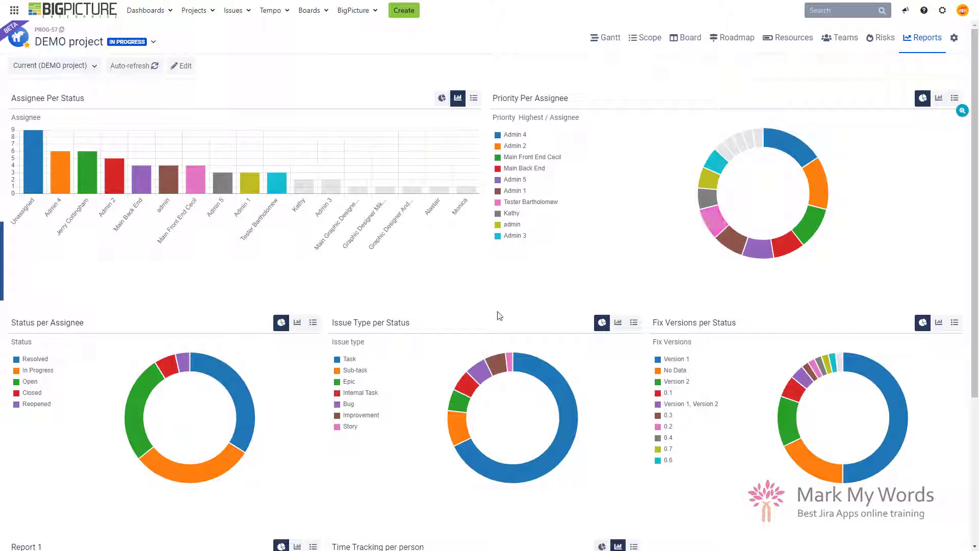
{"action": "left_click", "coordinate": [547, 376]}
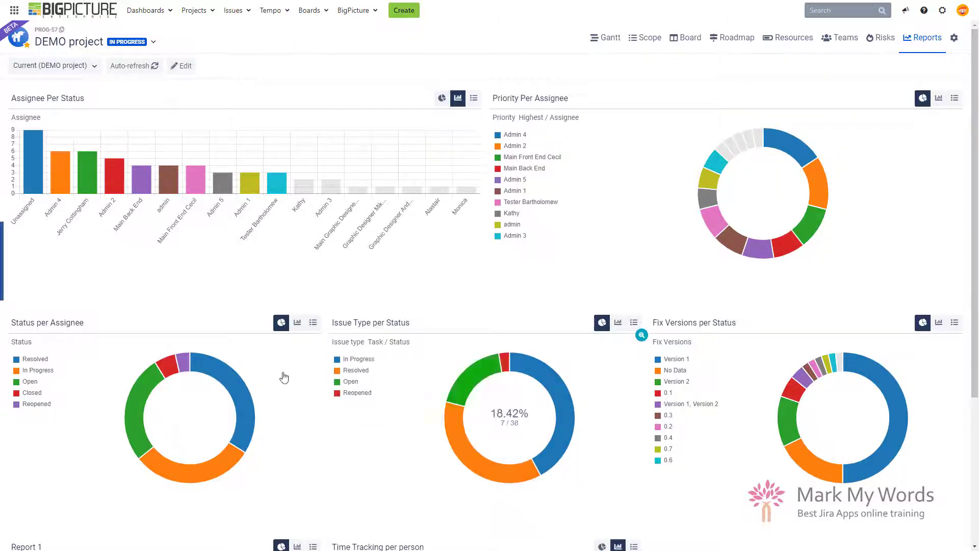
{"action": "mouse_move", "coordinate": [145, 401]}
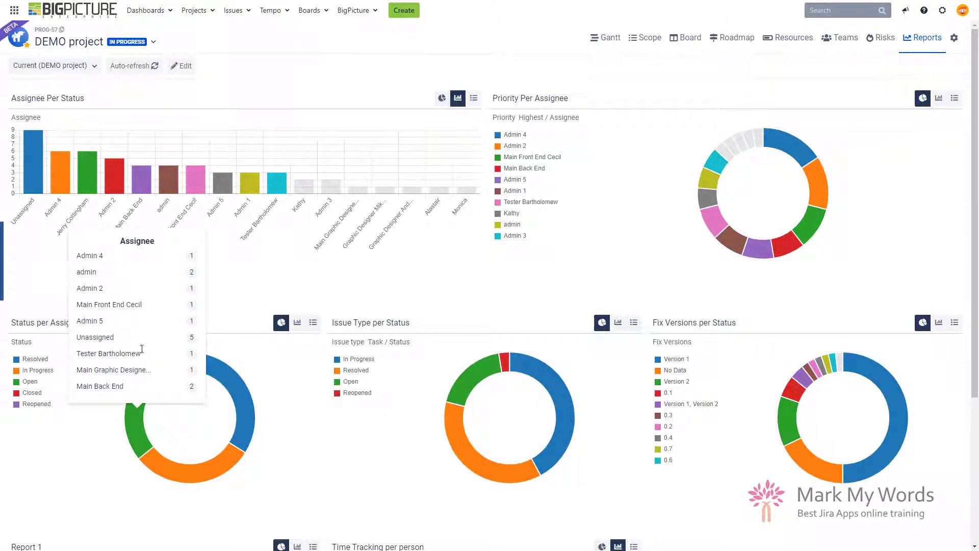
- Drill into Resolved in the Status per Assignee chart and look over the remaining charts on the reports page
{"action": "mouse_move", "coordinate": [243, 388]}
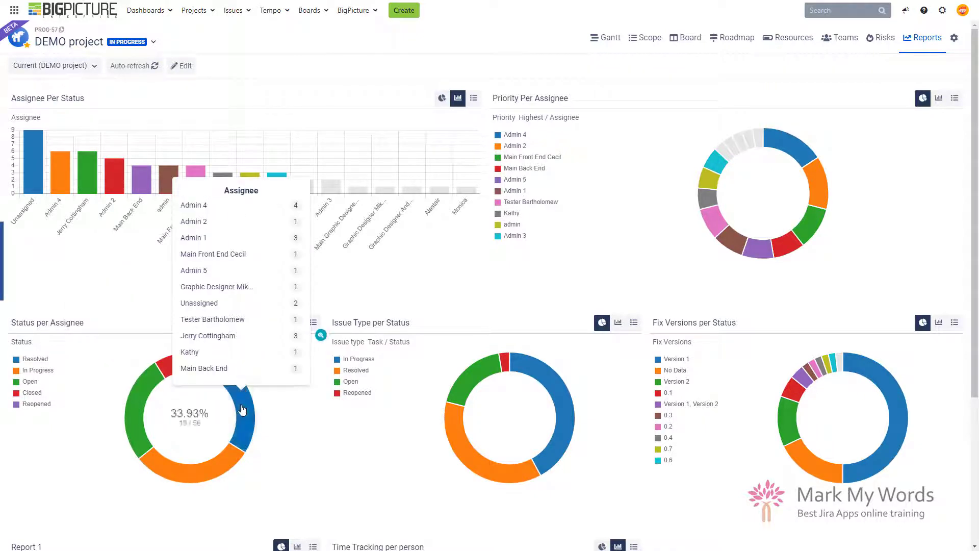
{"action": "left_click", "coordinate": [242, 410]}
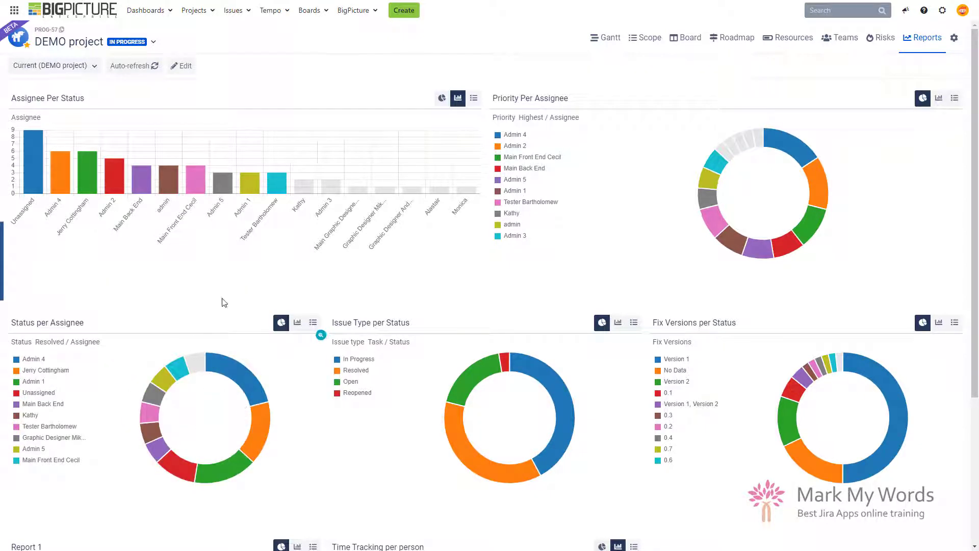
{"action": "scroll", "coordinate": [445, 319], "scroll_direction": "down", "scroll_amount": 4}
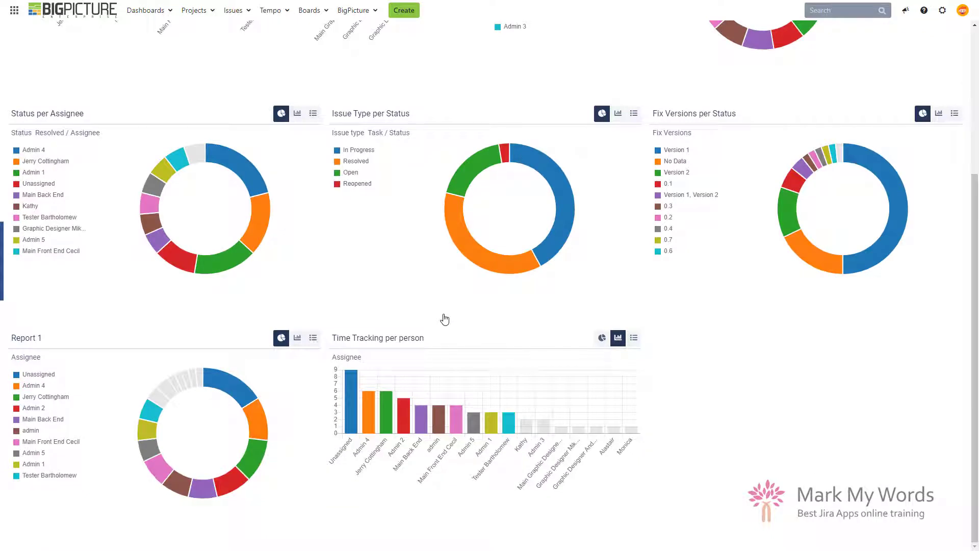
{"action": "scroll", "coordinate": [445, 319], "scroll_direction": "up", "scroll_amount": 4}
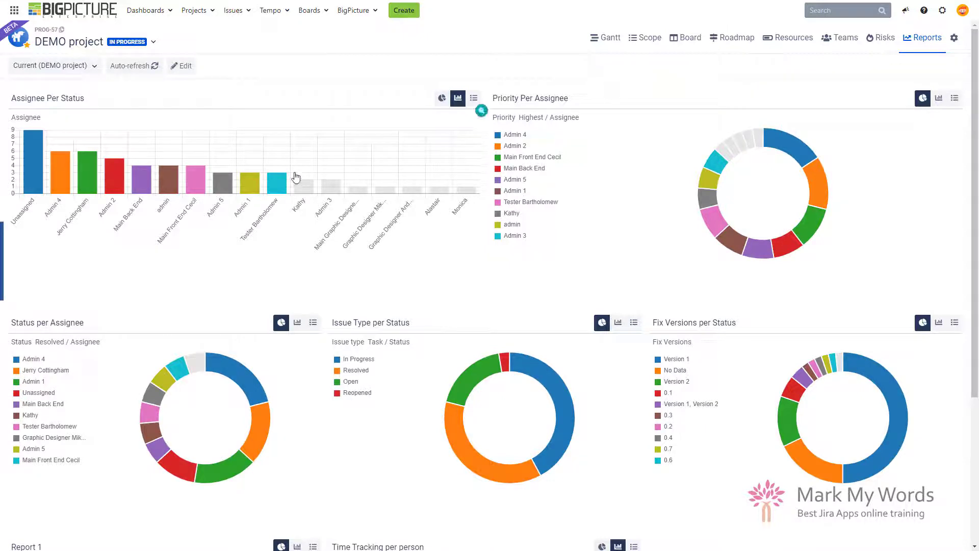
{"action": "mouse_move", "coordinate": [285, 198]}
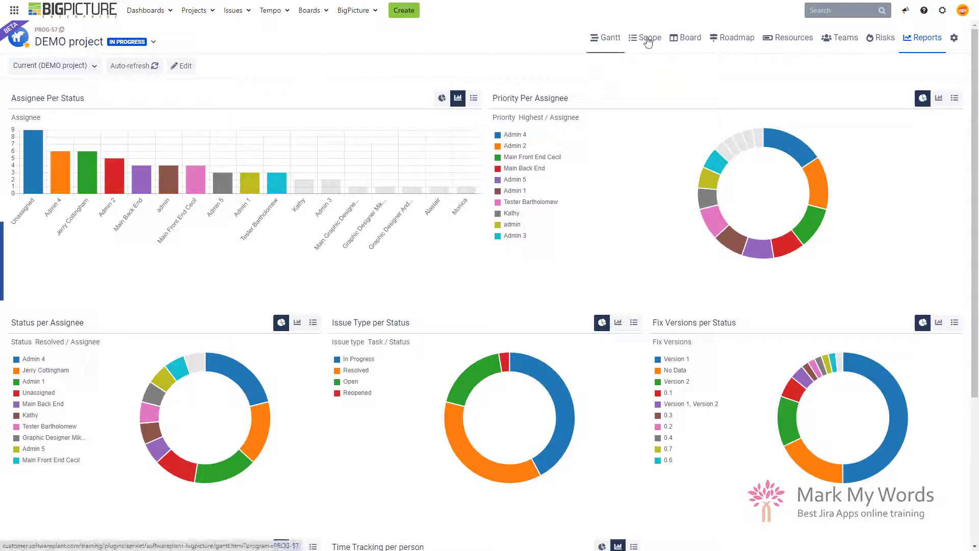
- Examine the children-by-status percentages in the project's Gantt and the iterations' story point work progress on the Board
{"action": "left_click", "coordinate": [606, 45]}
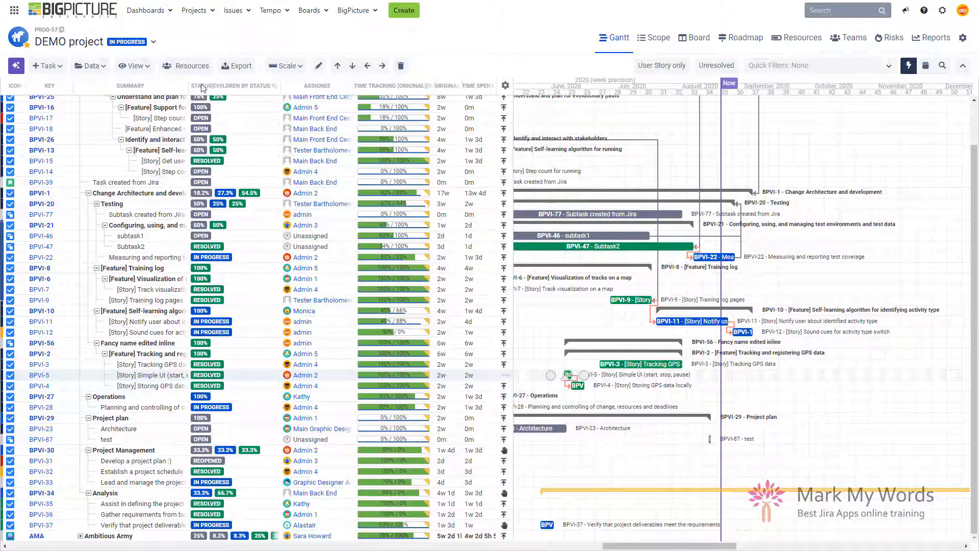
{"action": "scroll", "coordinate": [225, 138], "scroll_direction": "up", "scroll_amount": 1}
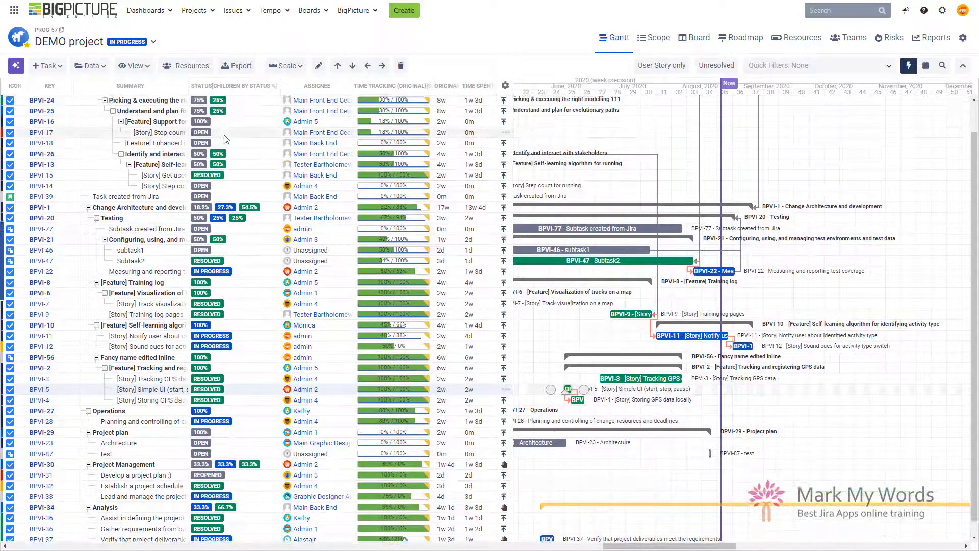
{"action": "scroll", "coordinate": [226, 139], "scroll_direction": "up", "scroll_amount": 3}
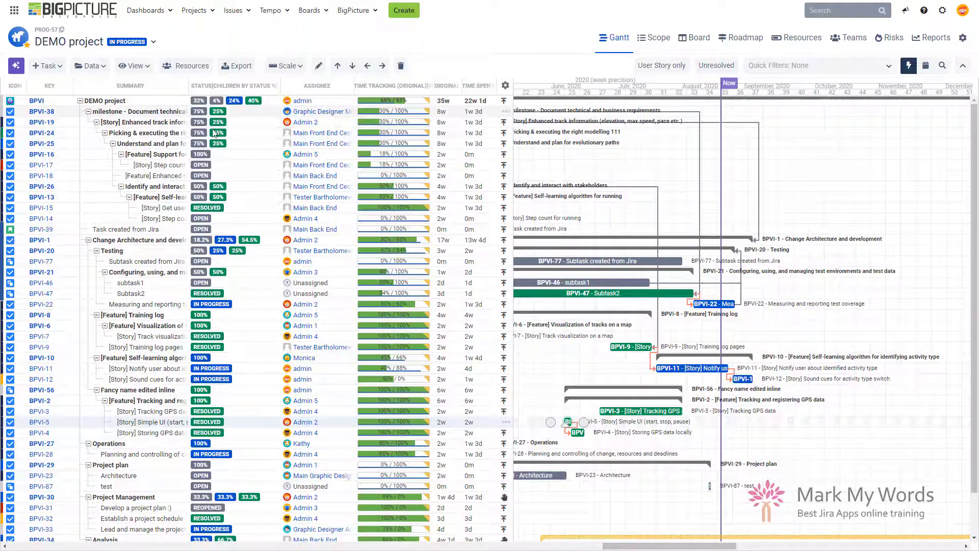
{"action": "left_click", "coordinate": [704, 43]}
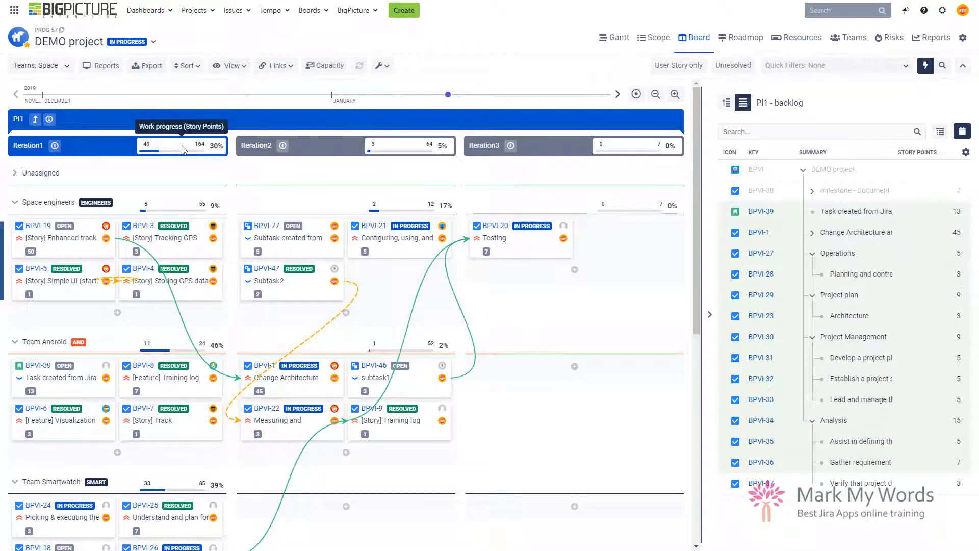
- Export the project's Resources view to image as a PDF and open the downloaded file
{"action": "left_click", "coordinate": [808, 44]}
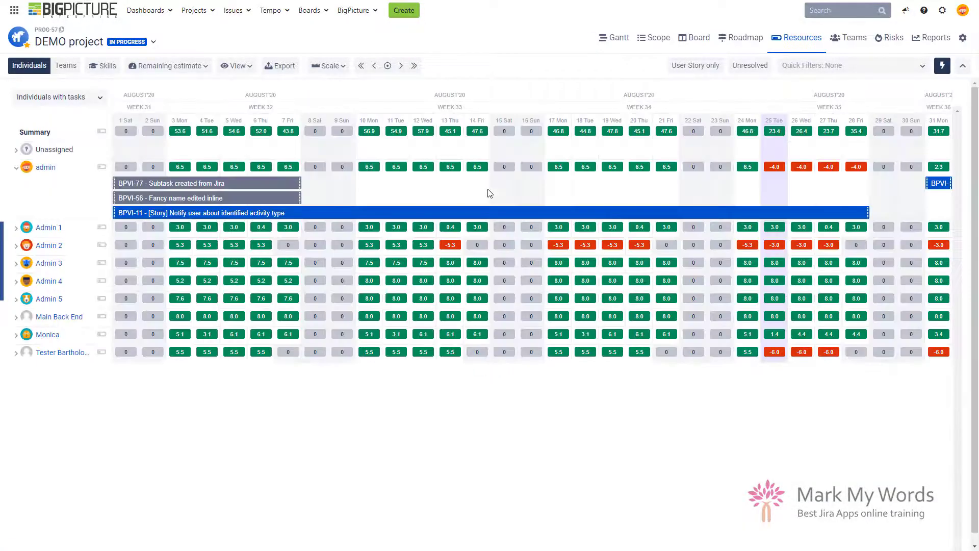
{"action": "left_click", "coordinate": [285, 65]}
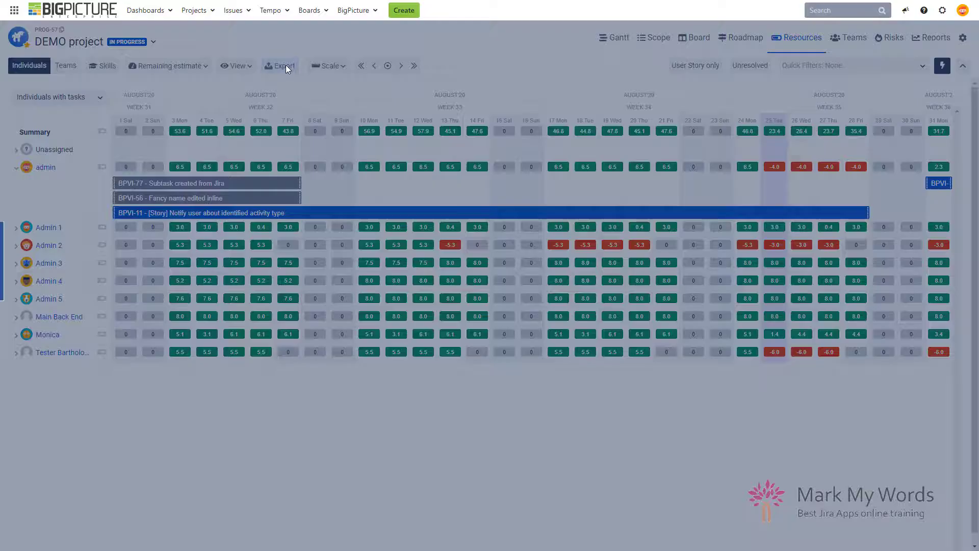
{"action": "left_click", "coordinate": [613, 150]}
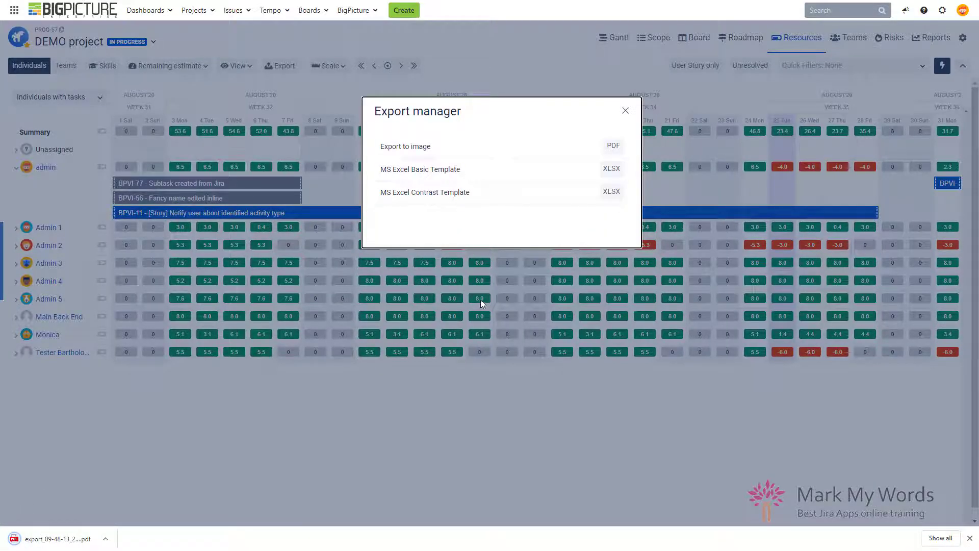
{"action": "left_click", "coordinate": [625, 110]}
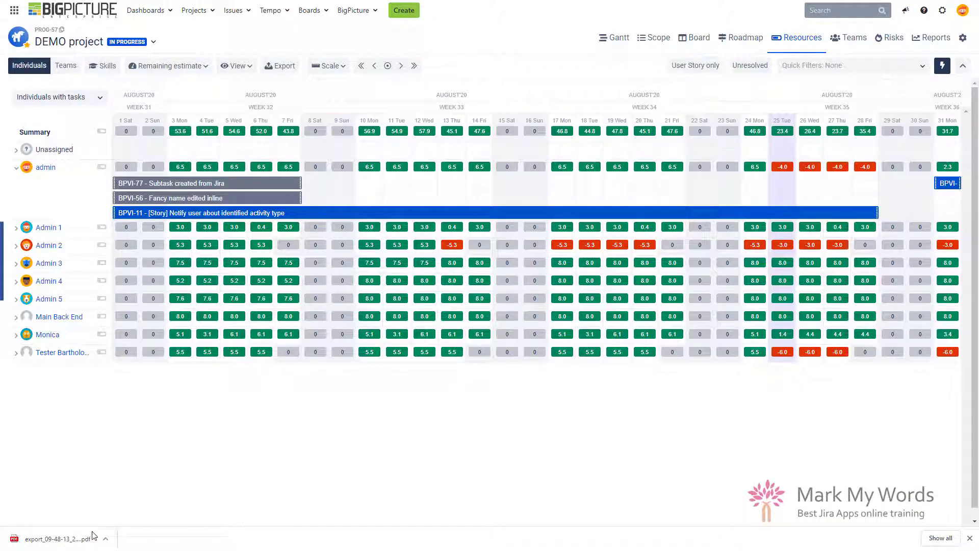
{"action": "left_click", "coordinate": [80, 542]}
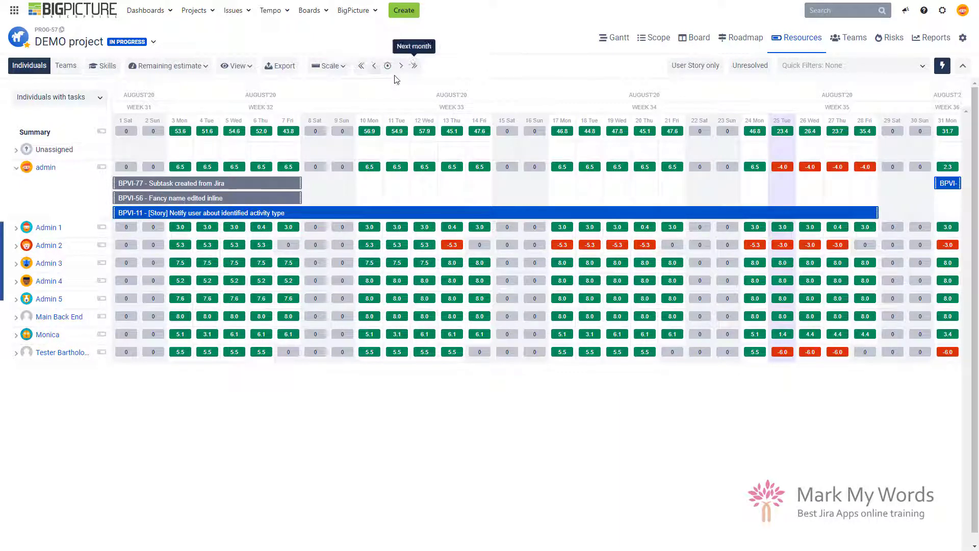
- Open the DEMO project's task configuration, view its scope definition, and select the Version builder in the task structure
{"action": "left_click", "coordinate": [372, 15]}
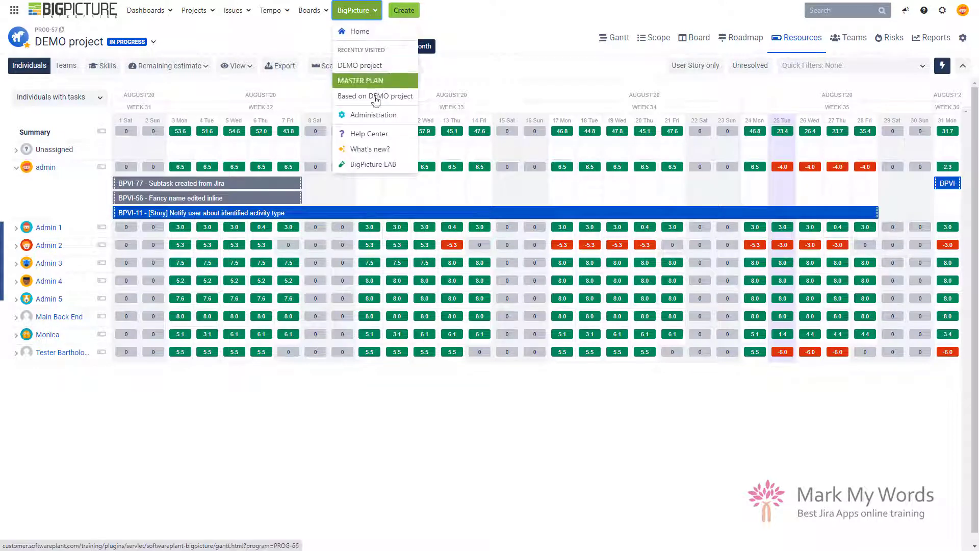
{"action": "left_click", "coordinate": [963, 38]}
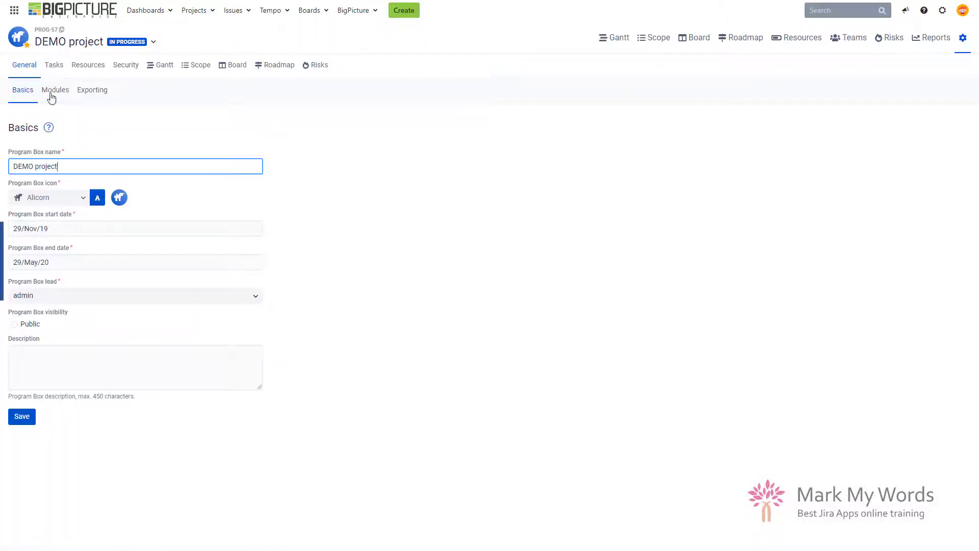
{"action": "left_click", "coordinate": [55, 67]}
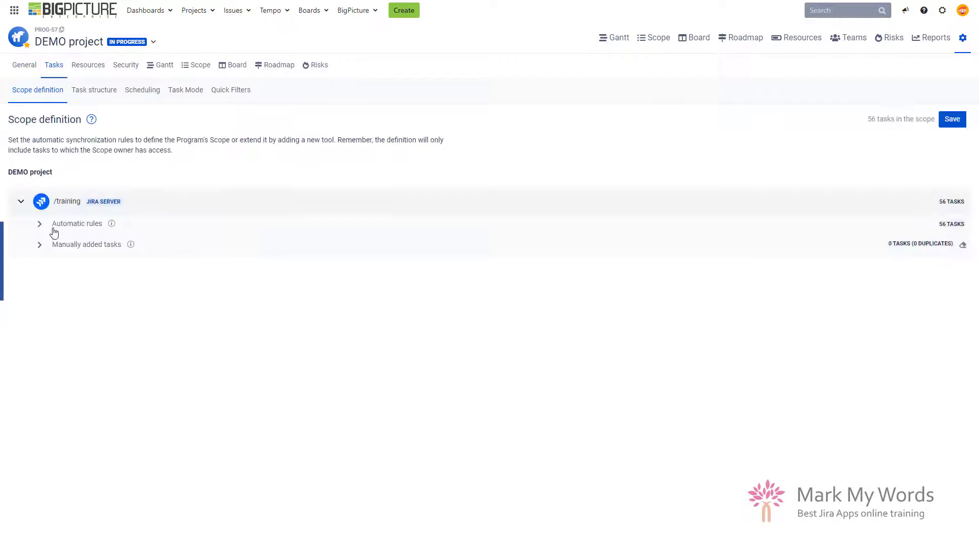
{"action": "left_click", "coordinate": [98, 98]}
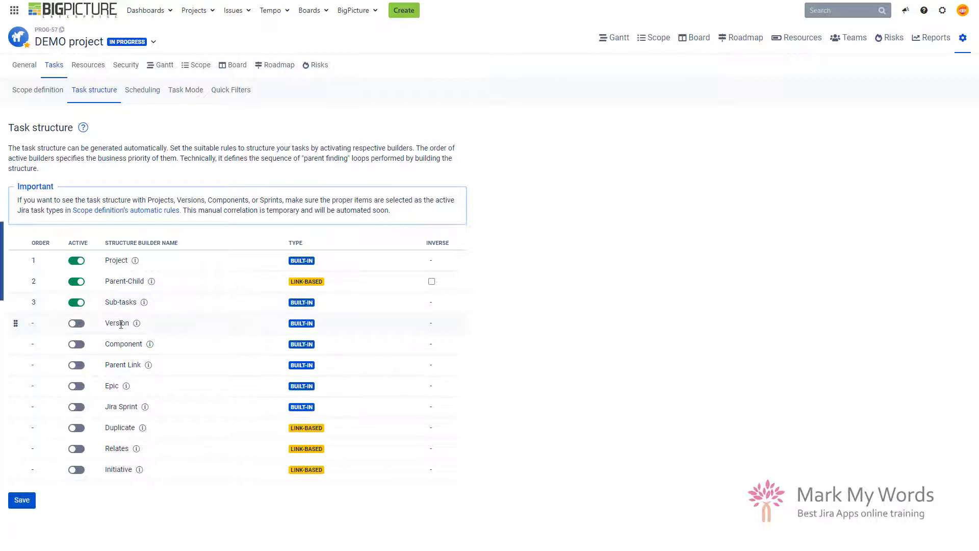
{"action": "left_click", "coordinate": [100, 328]}
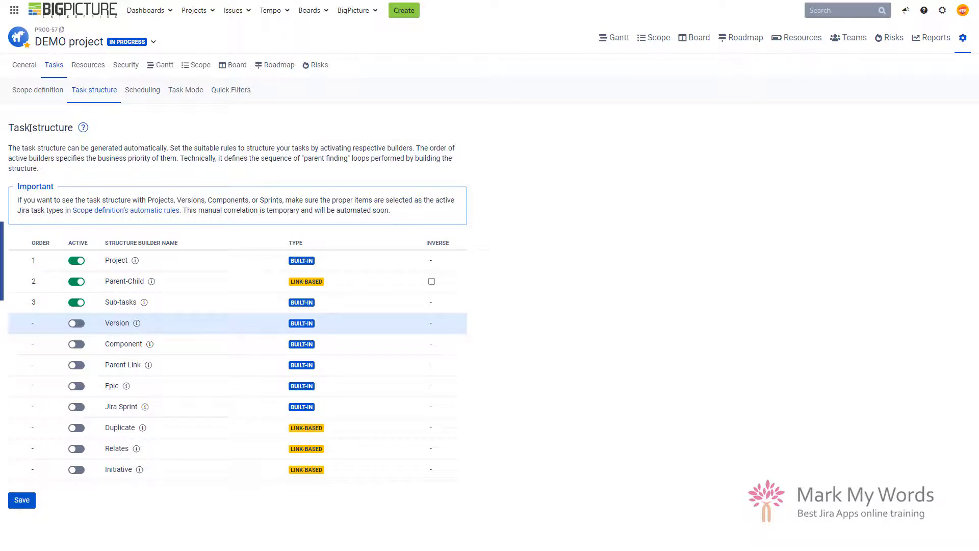
- Return to the project's Gantt and select task BPVI-21 to bring its bar into the timeline
{"action": "left_click", "coordinate": [623, 46]}
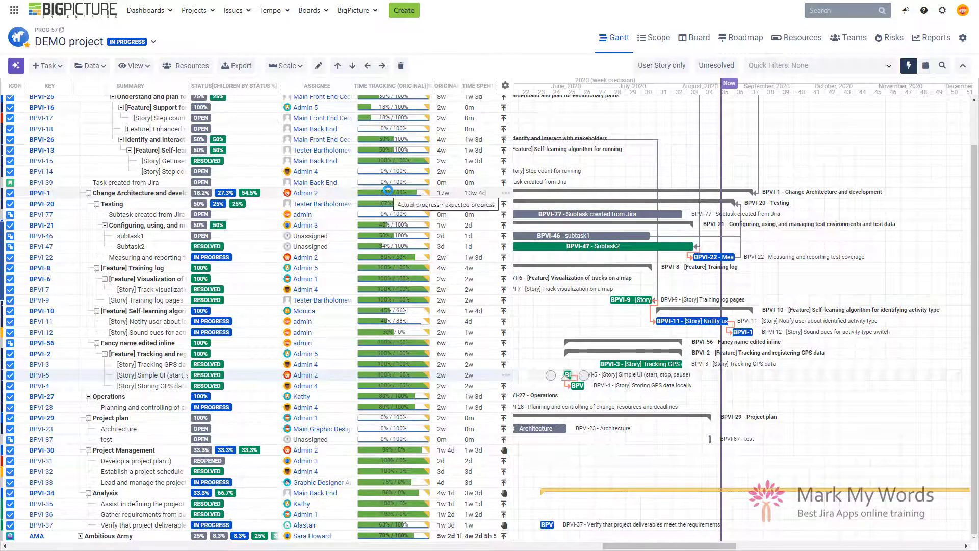
{"action": "left_click", "coordinate": [251, 226]}
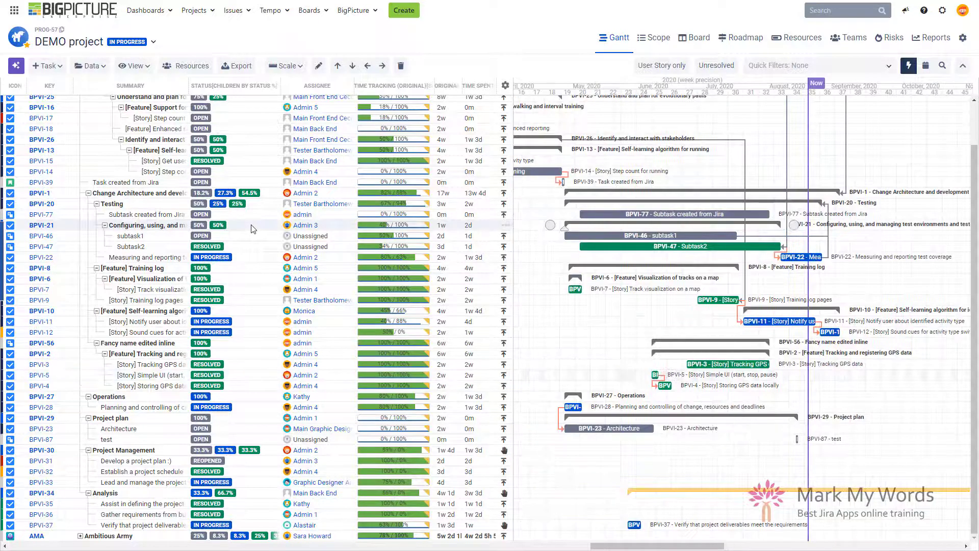